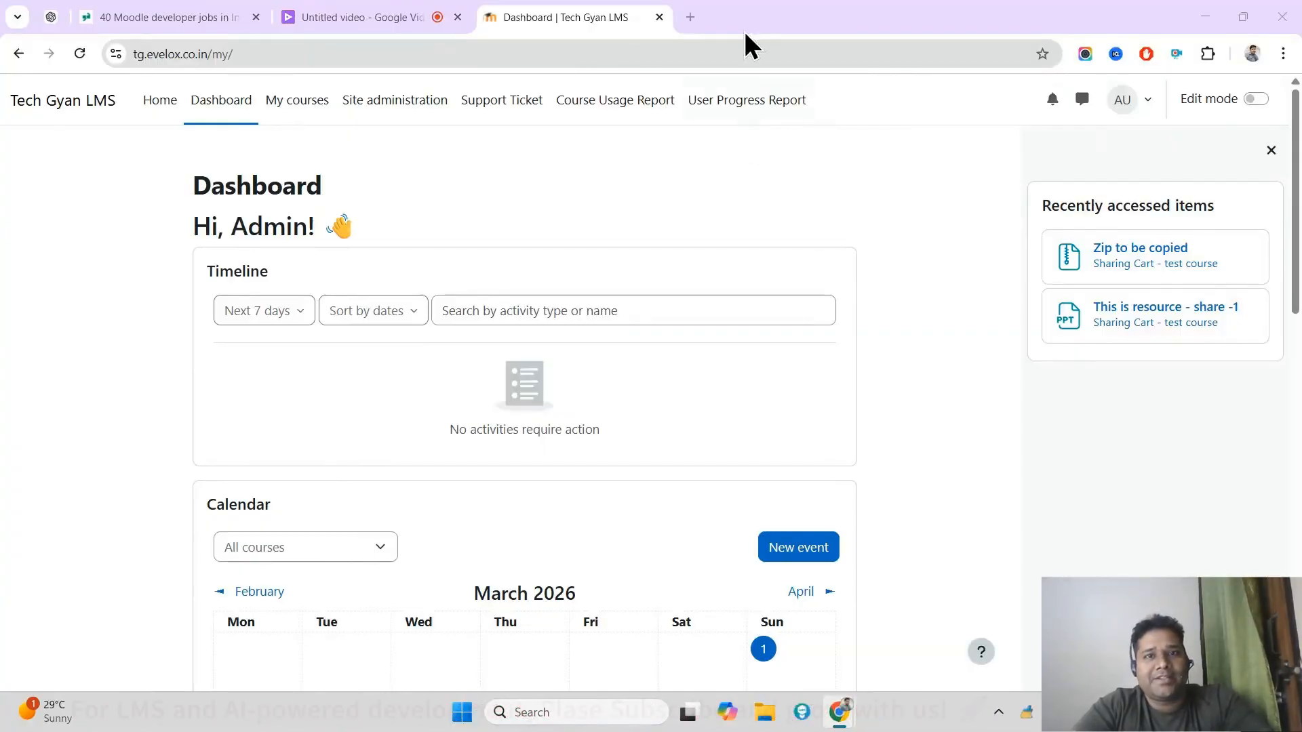
Step: Search Google for "moodle payment gateway lazypay" in a new browser tab
click(689, 8)
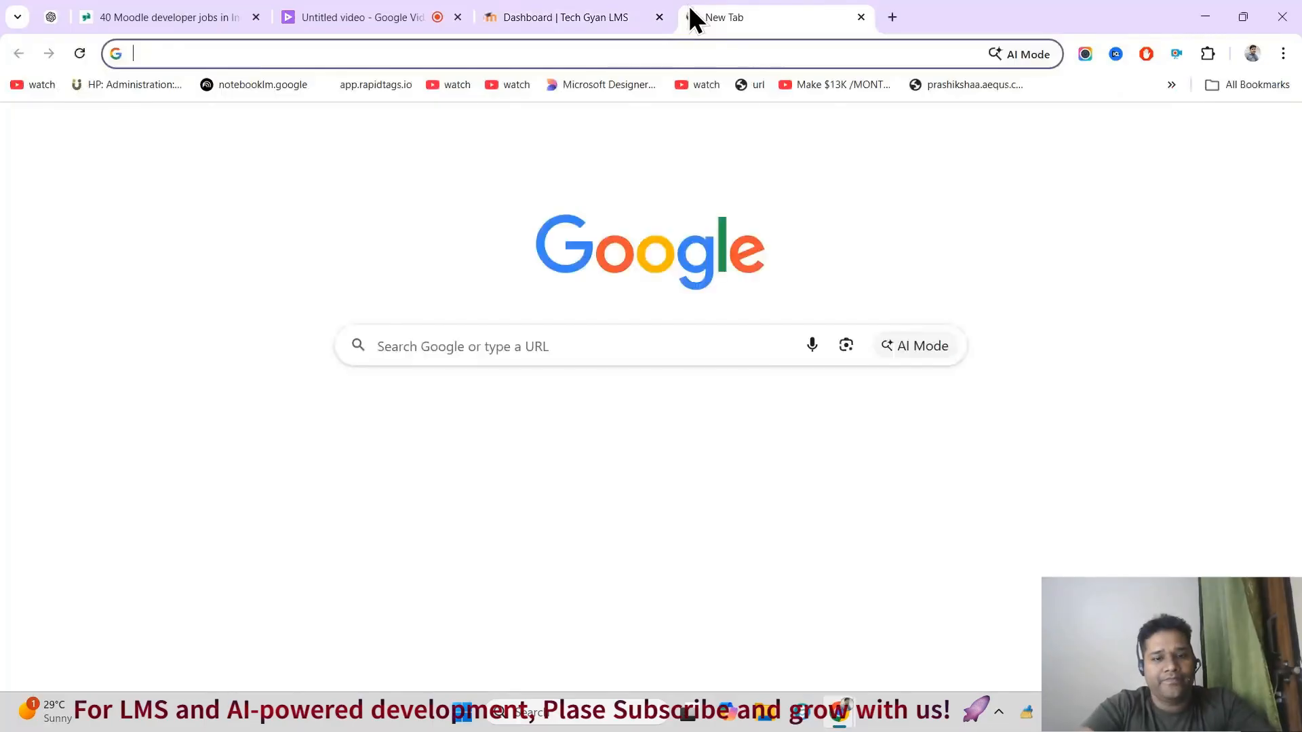
text(Moodle)
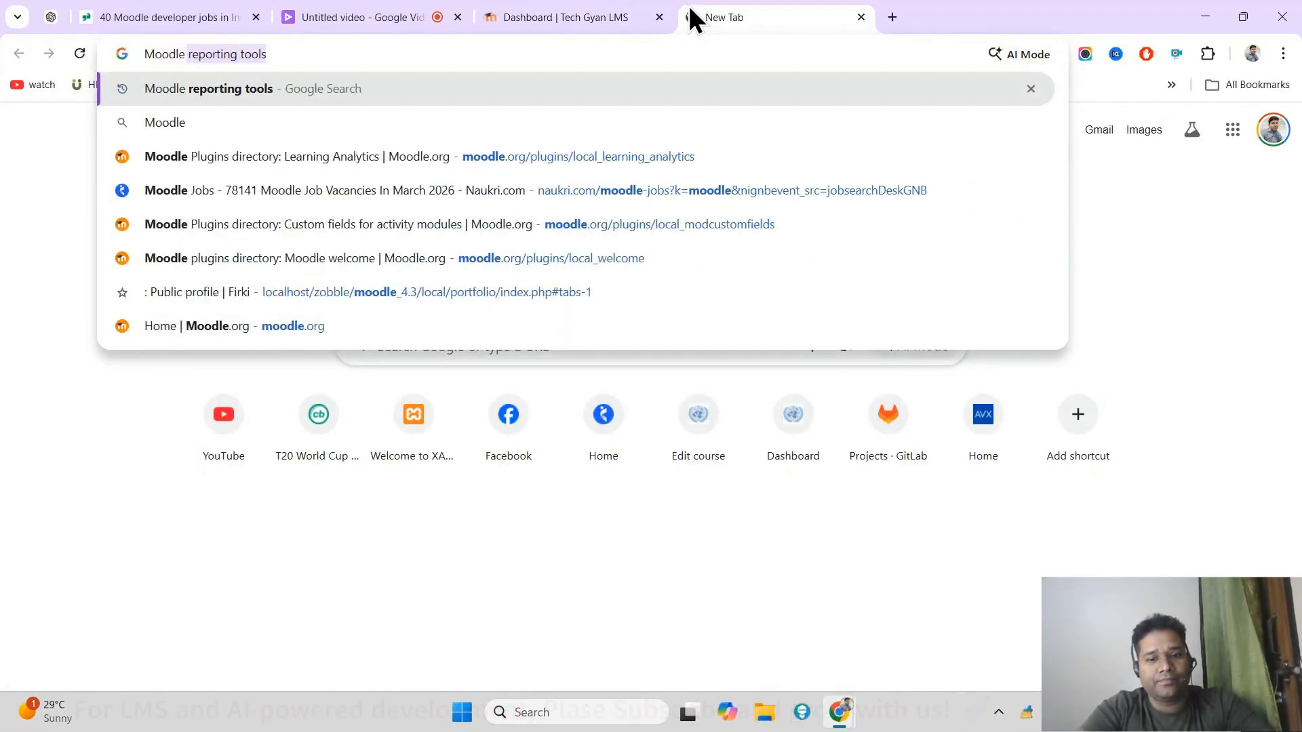
text( payment)
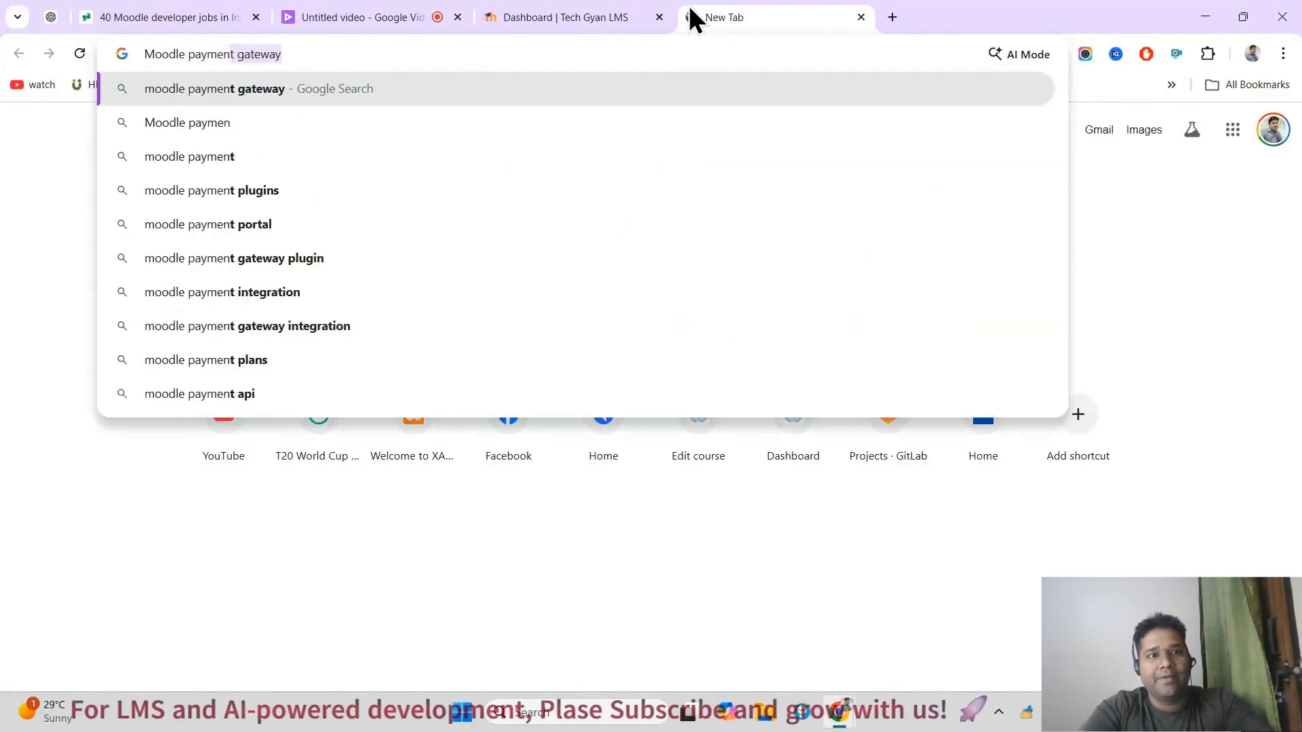
key(Right)
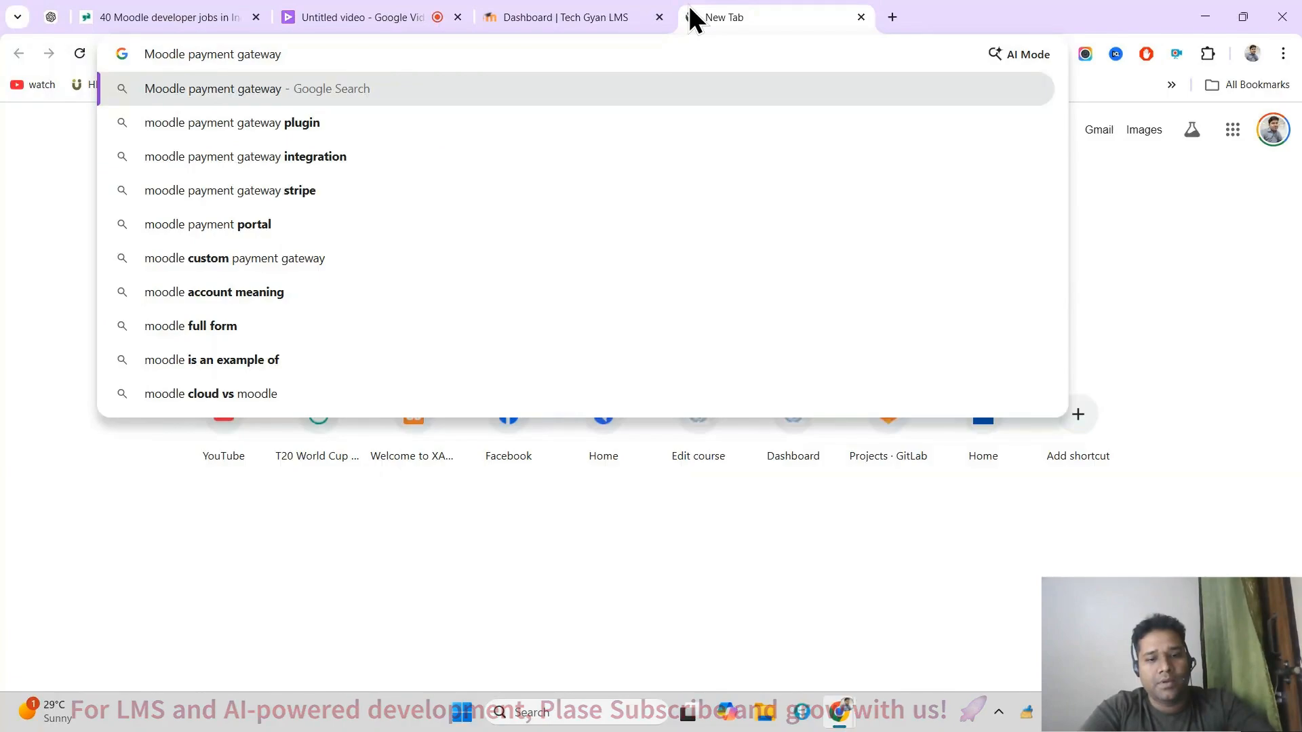
text(laz)
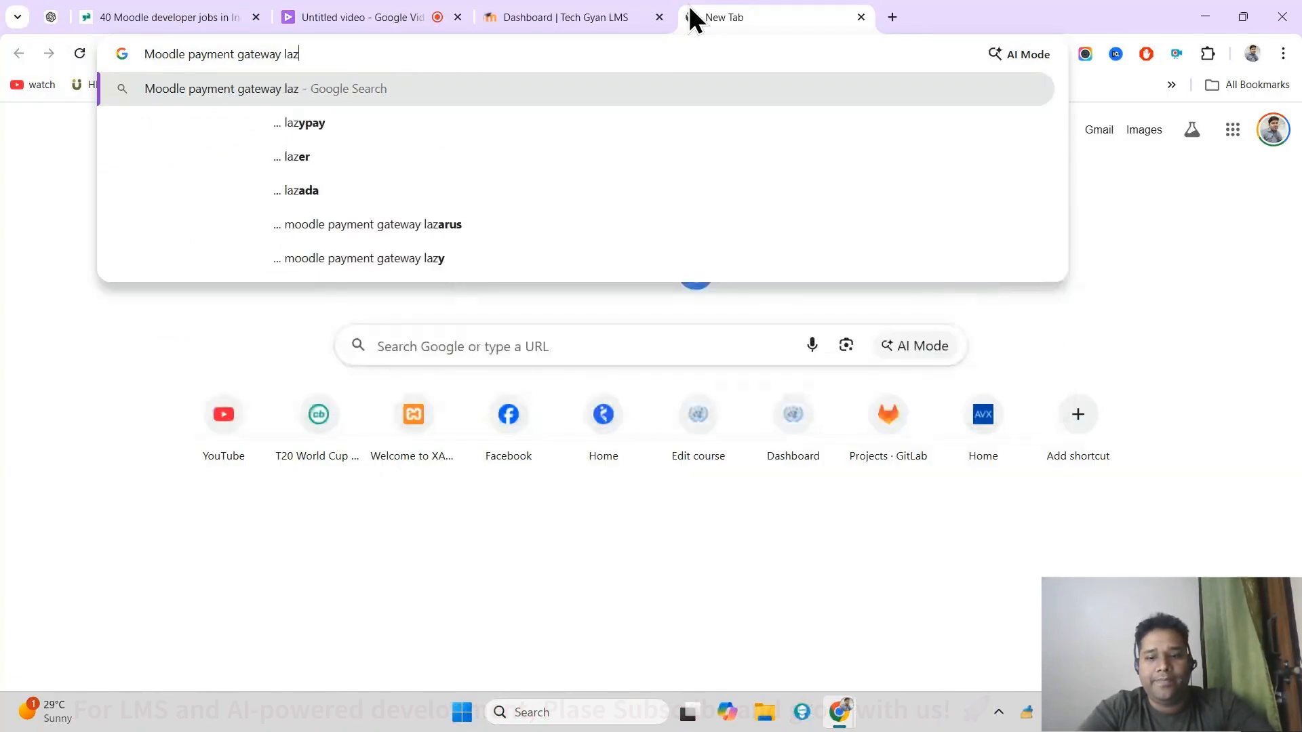
key(Down)
key(Return)
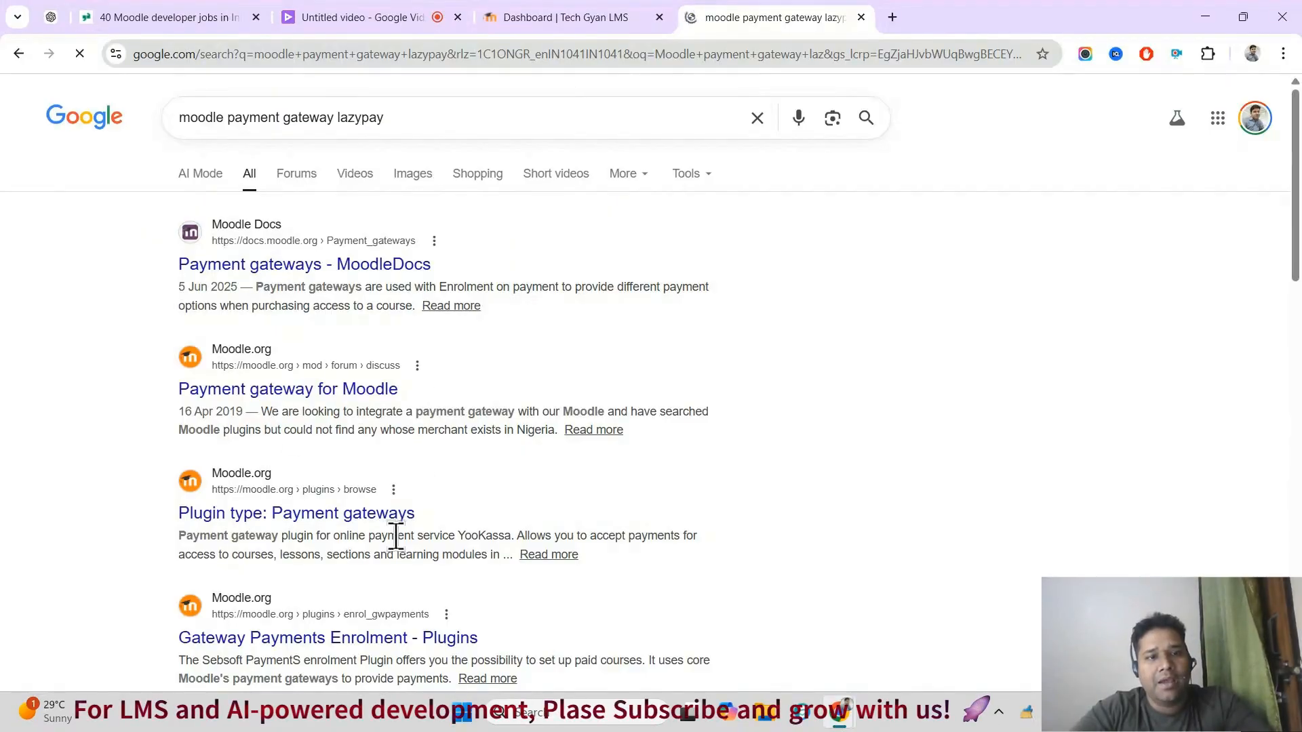
Step: Change the search query to "moodle payment gateway razorpay" and open the Razorpay page in the Moodle Plugins directory
click(338, 119)
drag(336, 117, 380, 122)
text(r)
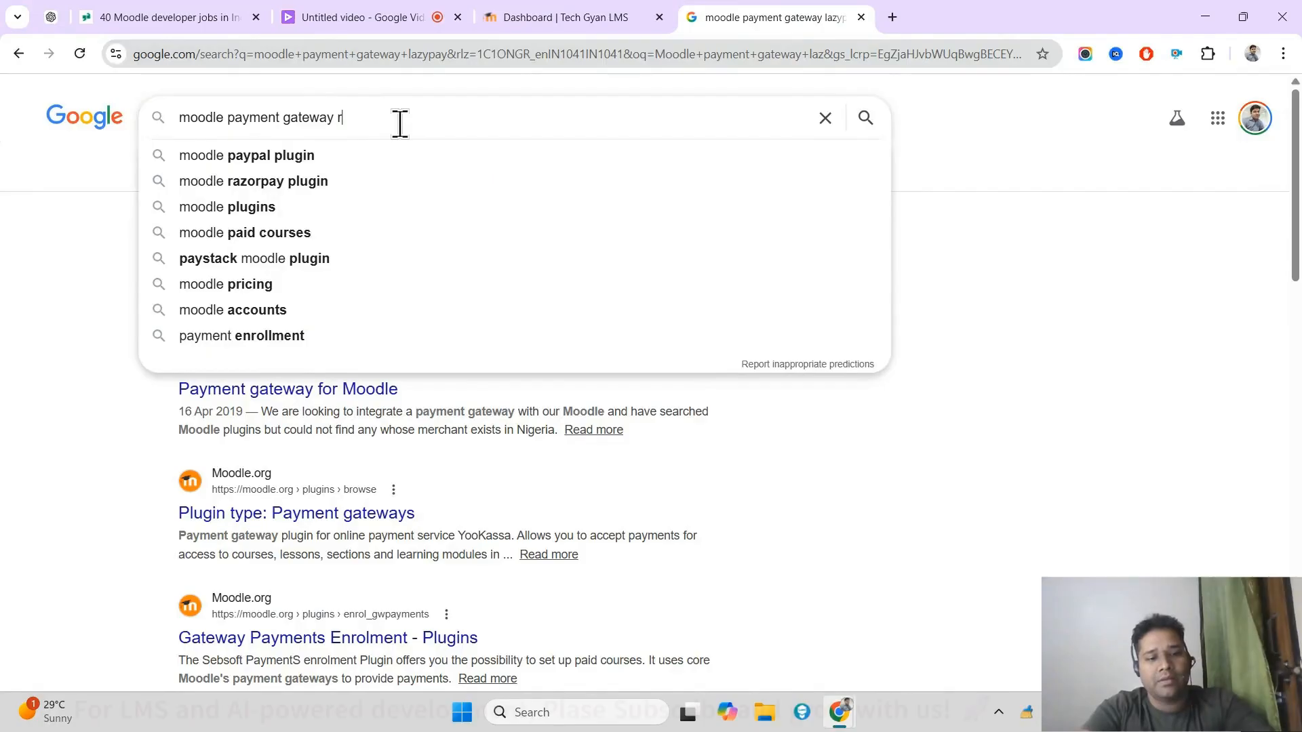
text(azor)
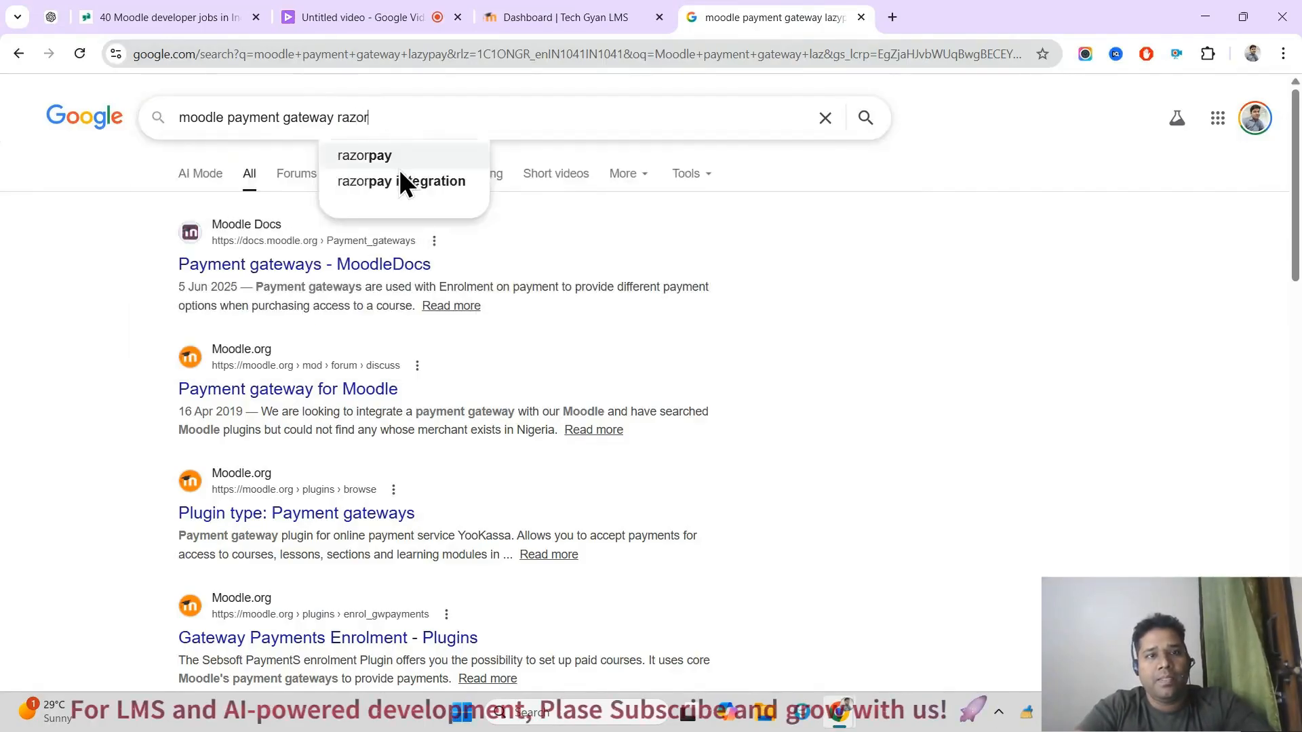
click(405, 157)
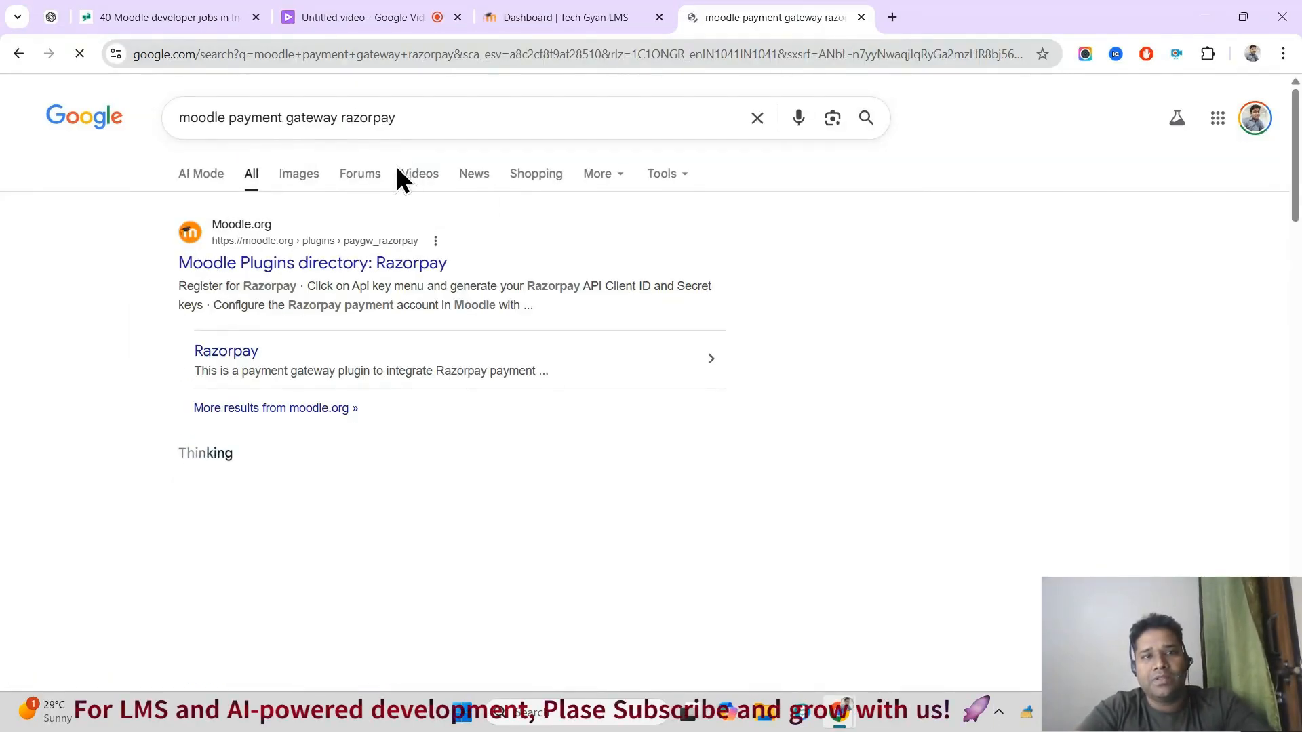
click(419, 264)
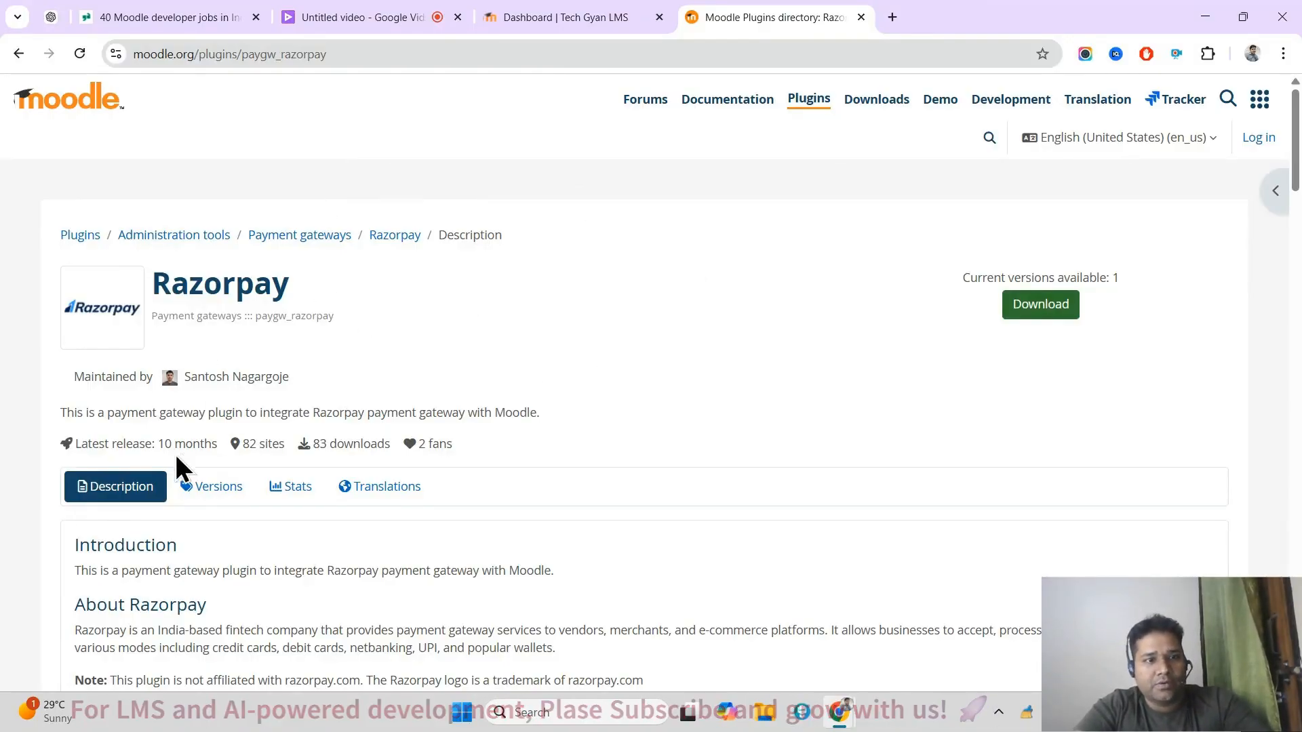
Step: Examine the Razorpay plugin's latest release age and its short description
drag(164, 451, 193, 451)
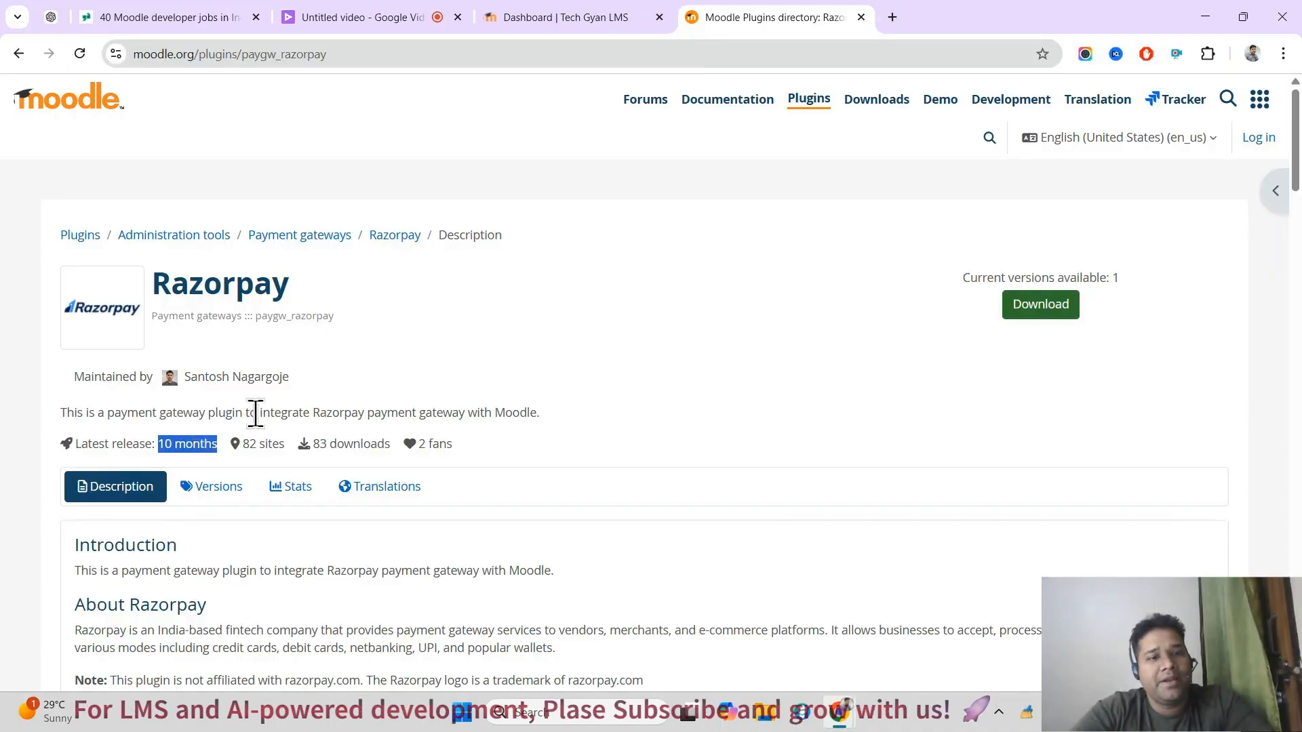
click(288, 413)
double_click(288, 414)
click(337, 410)
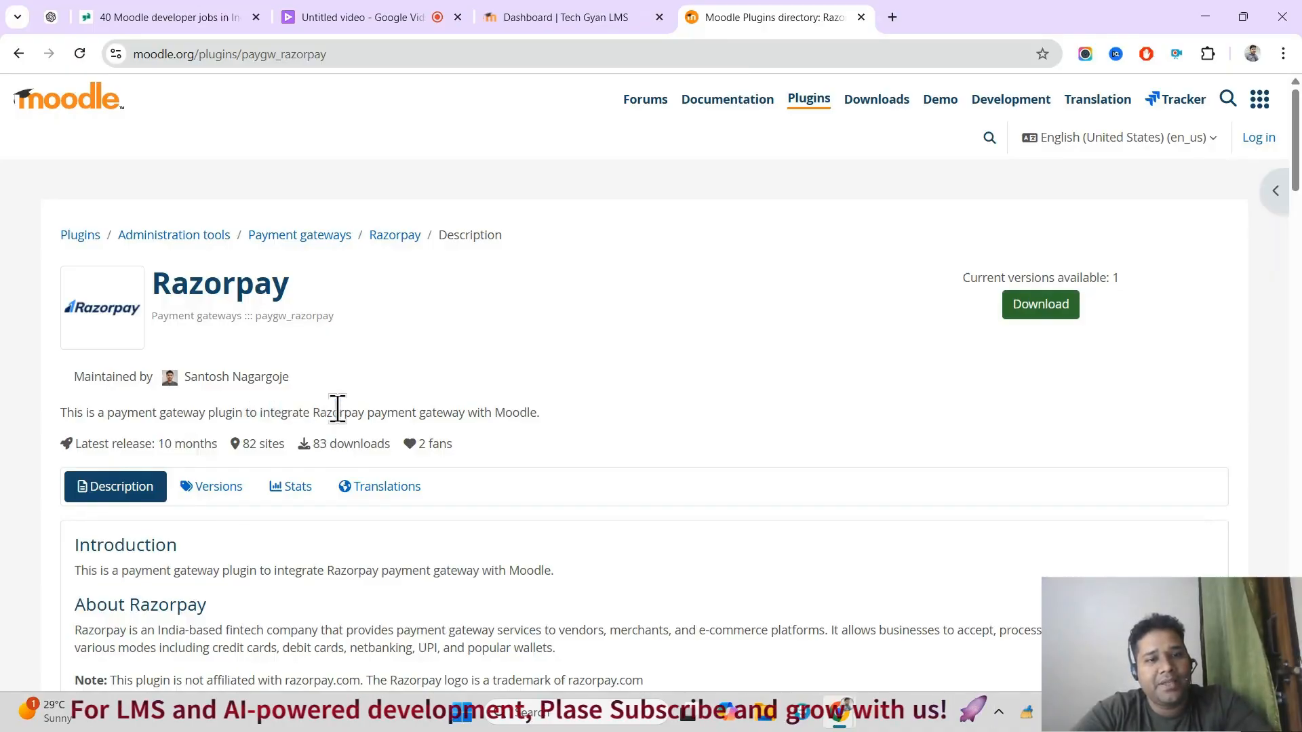
drag(337, 410, 446, 415)
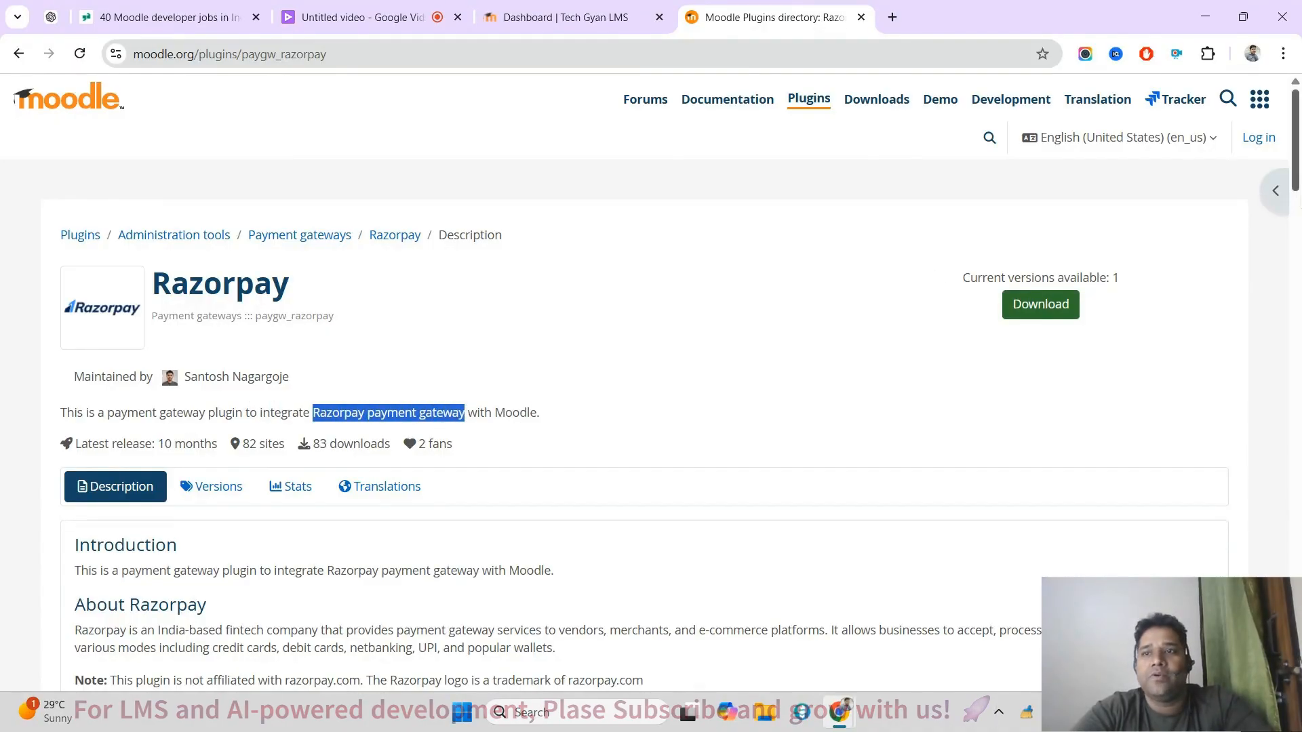
mouse_move(1298, 136)
mouse_down()
mouse_move(1298, 208)
mouse_move(1293, 131)
mouse_up()
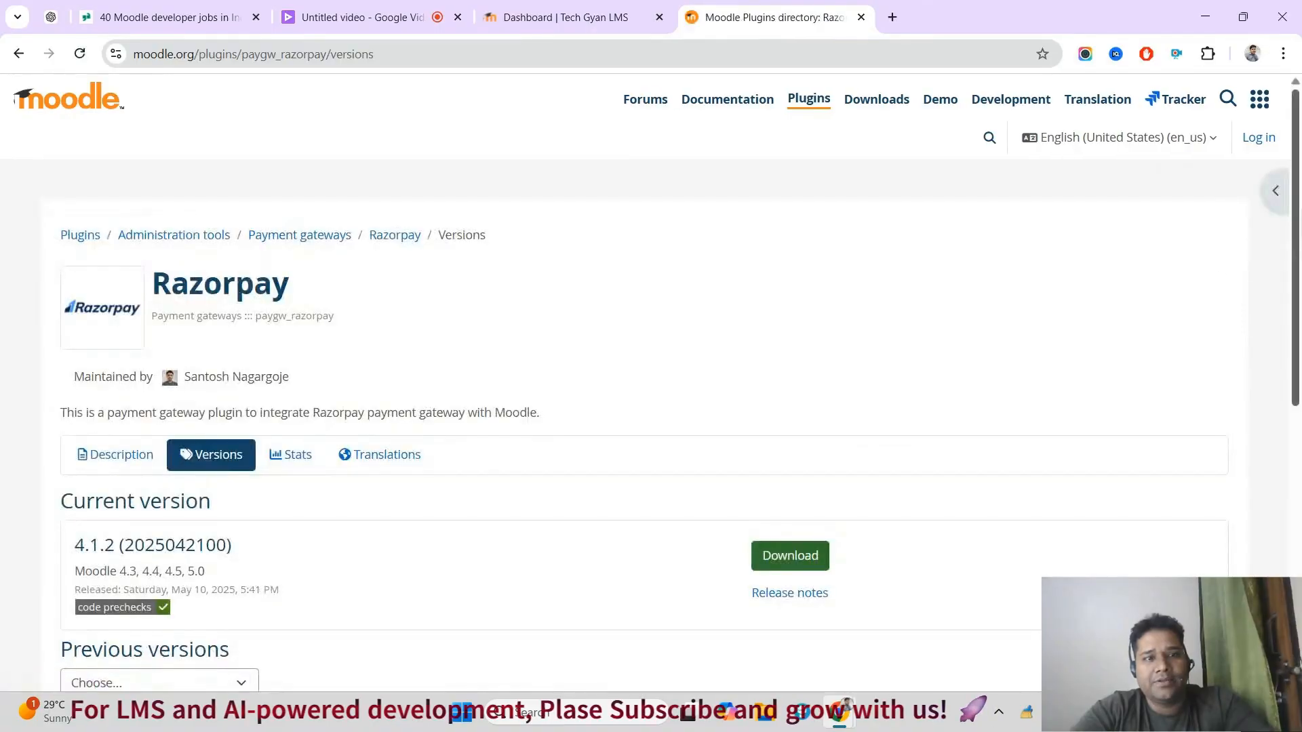
scroll(351, 364, down, 2)
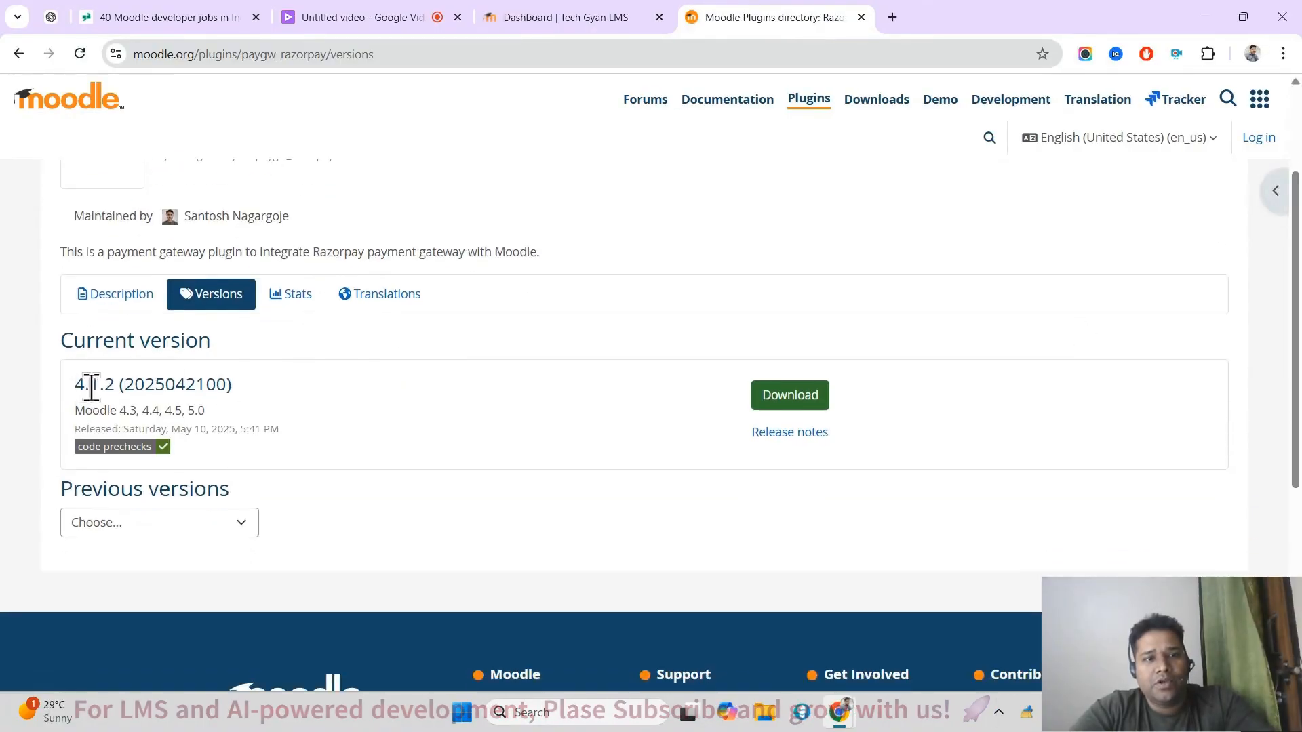
triple_click(91, 386)
click(134, 417)
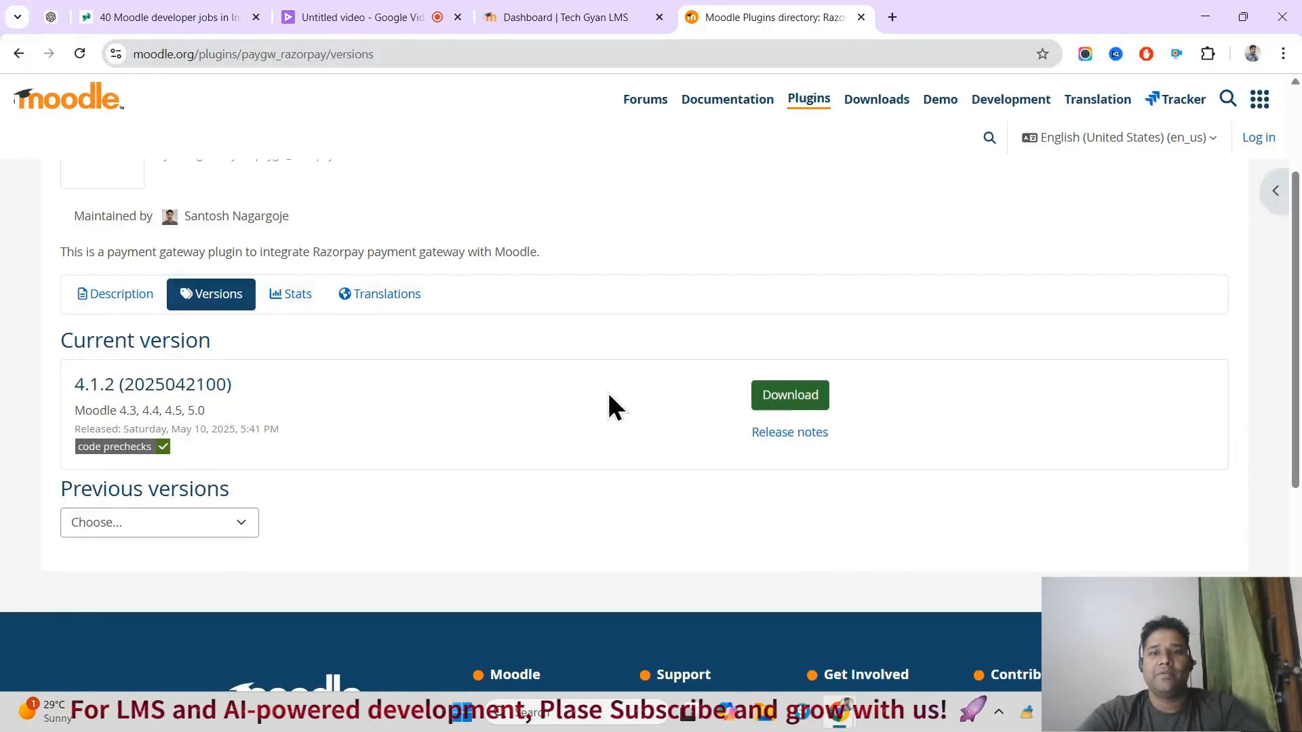
click(796, 392)
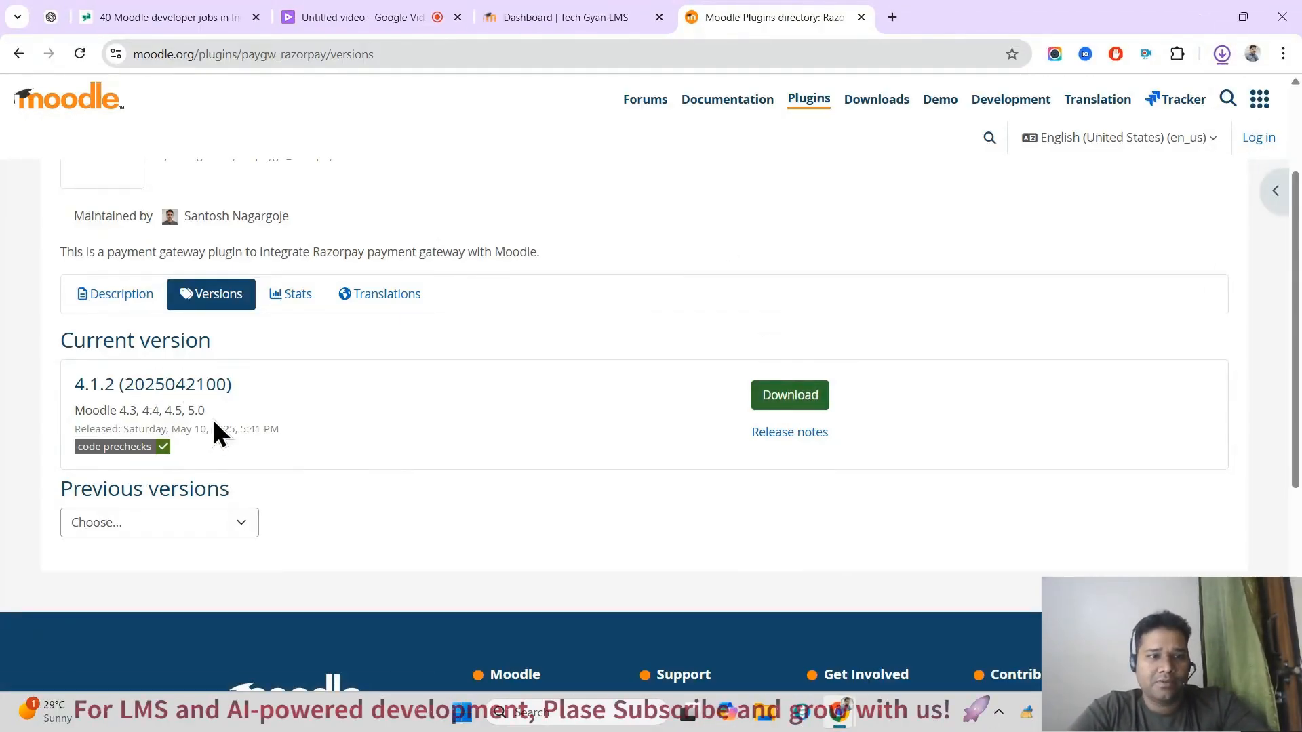
drag(207, 414, 133, 405)
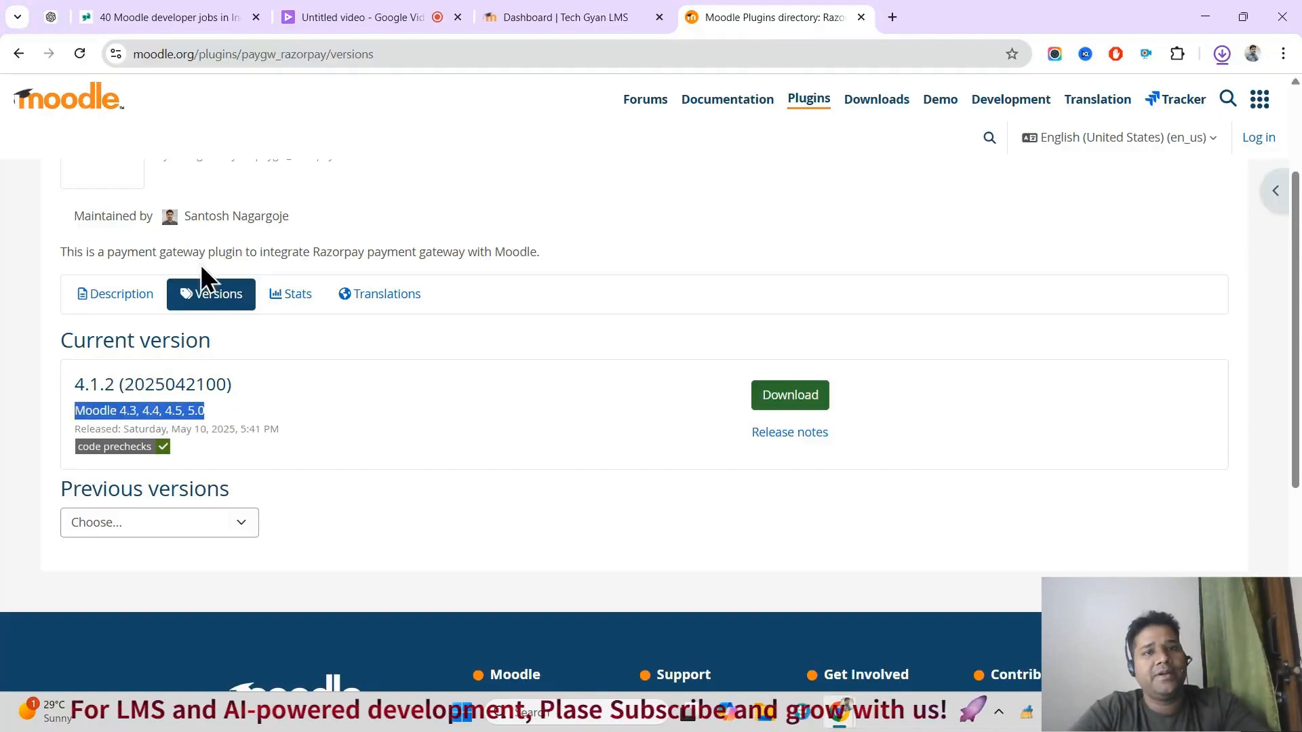
Step: Switch back to Tech Gyan LMS and open the plugin installer in the site administration
click(501, 15)
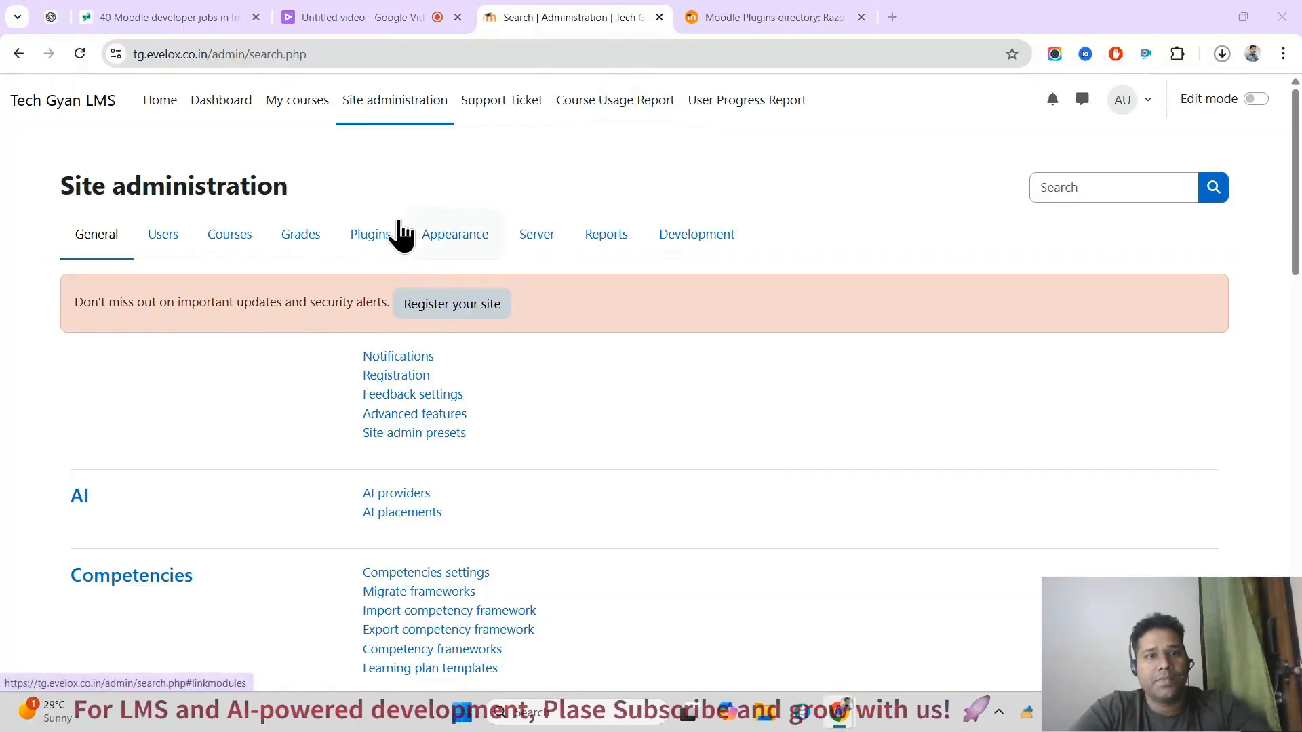
click(374, 236)
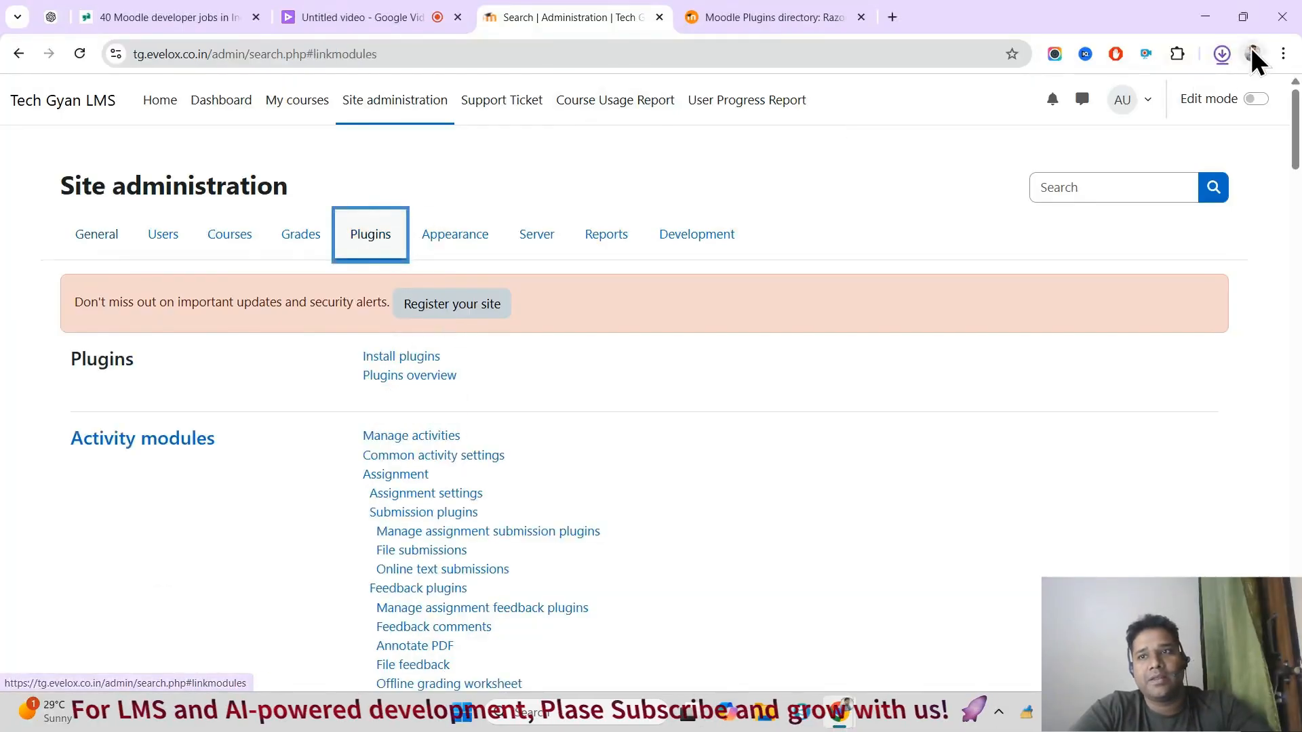
click(1222, 54)
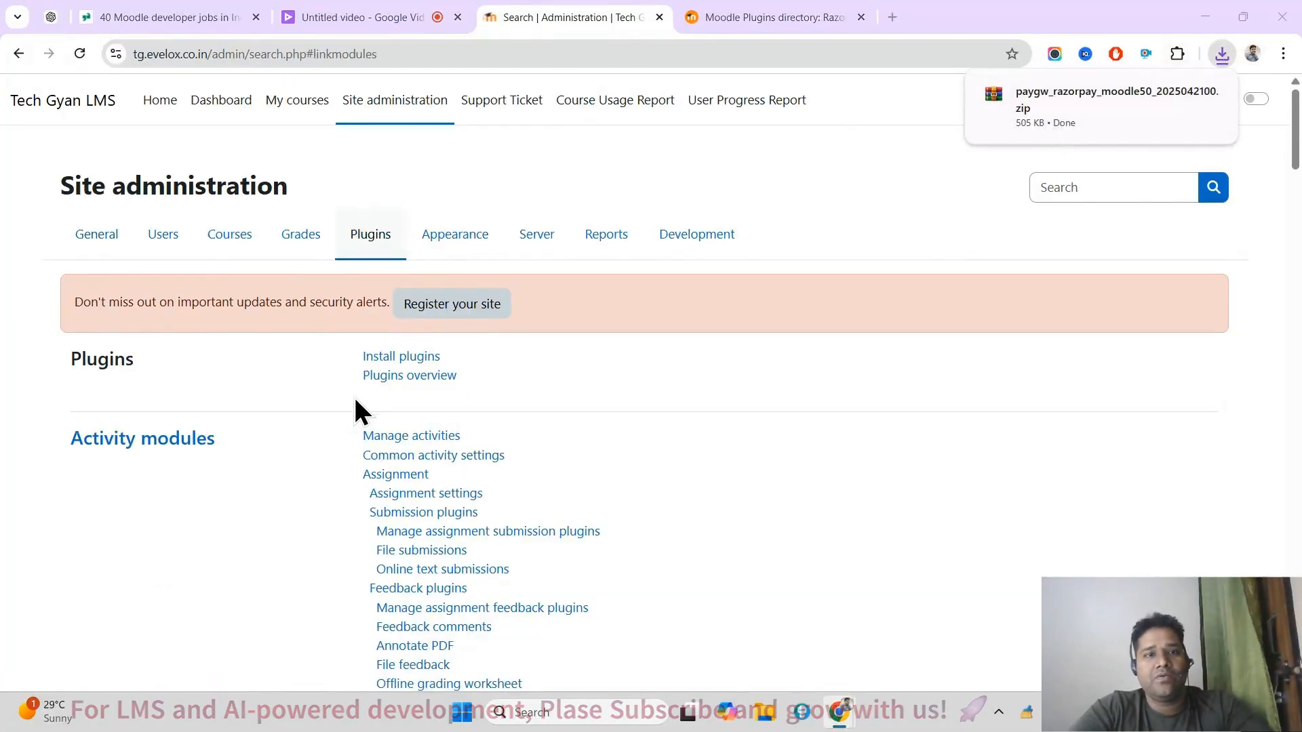
click(399, 358)
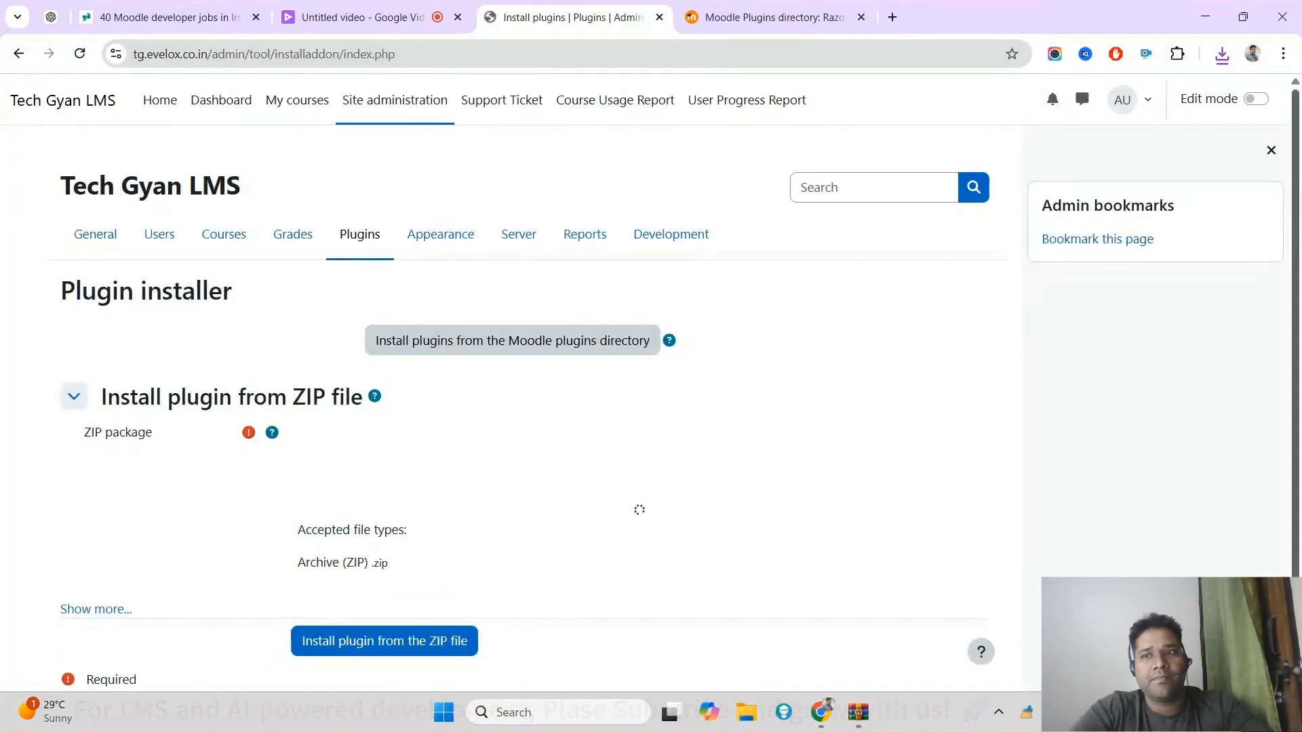
Step: Add the downloaded paygw_razorpay_moodle50_2025042100.zip as the ZIP package and start installing the plugin from it
click(1224, 54)
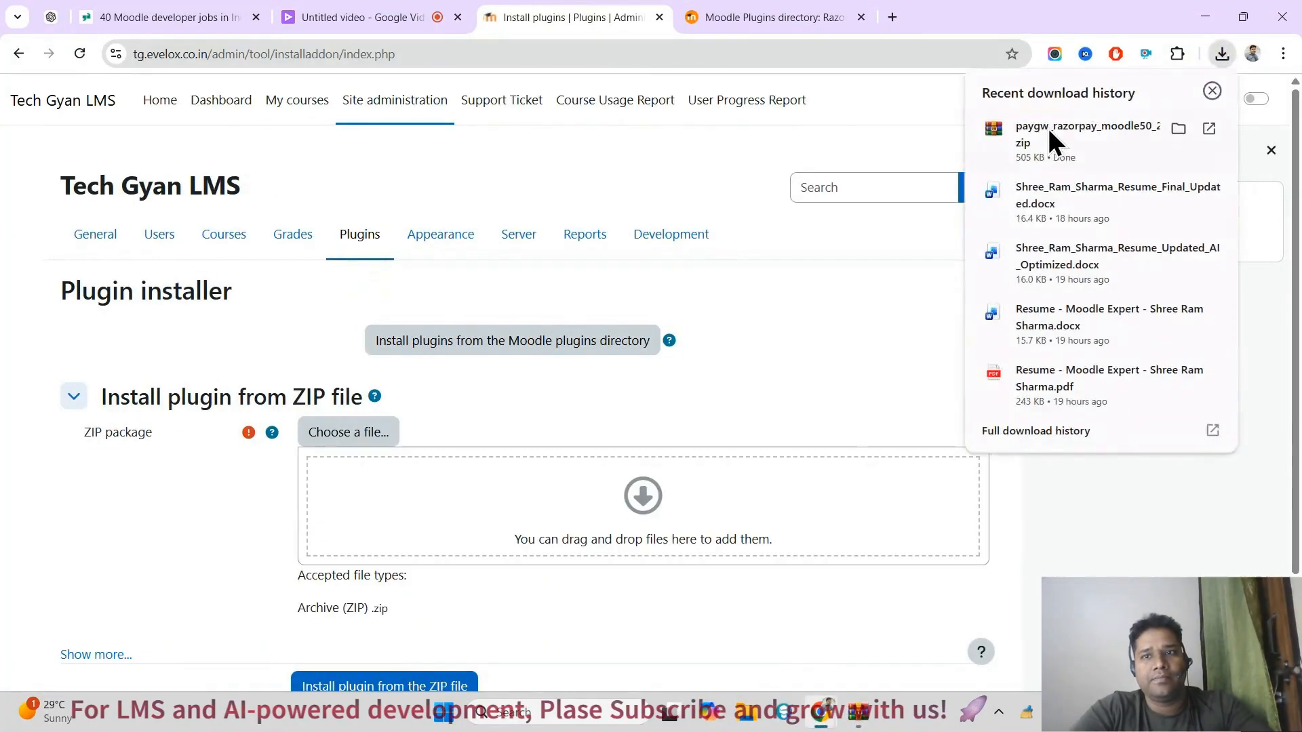
drag(1071, 137, 528, 510)
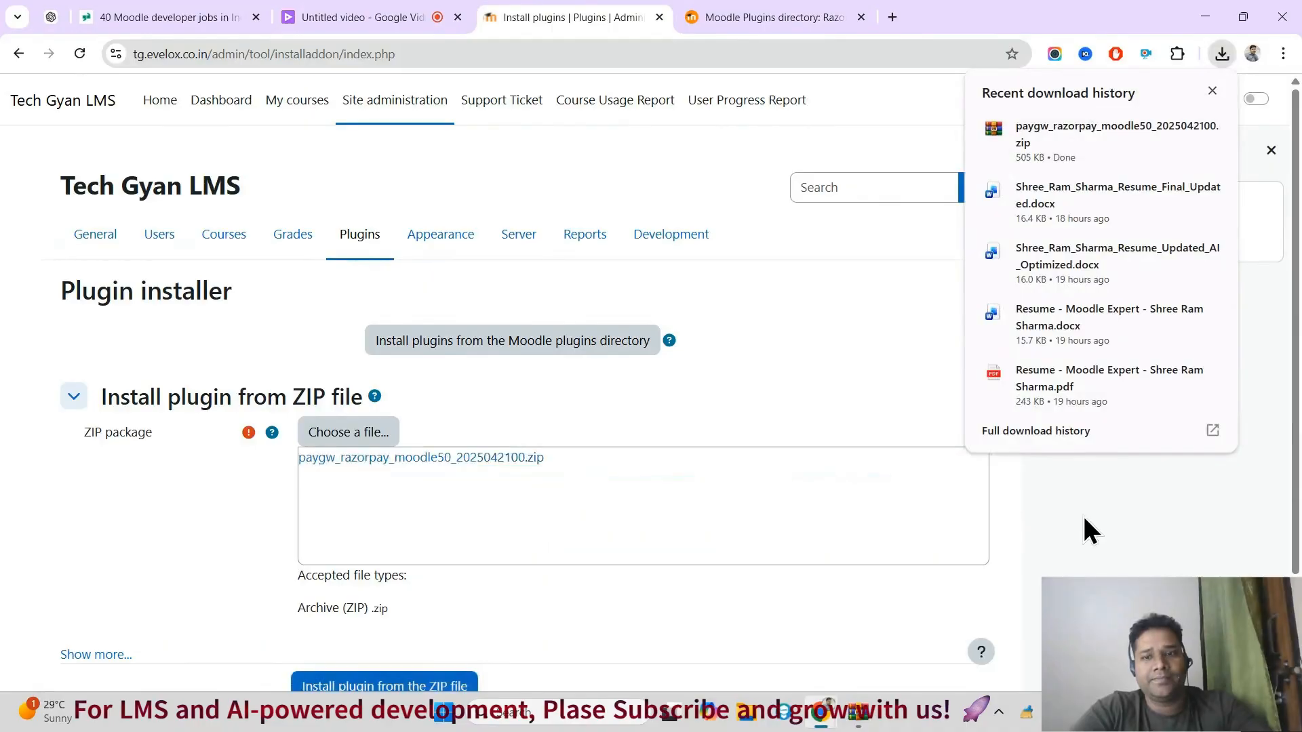
scroll(611, 440, down, 2)
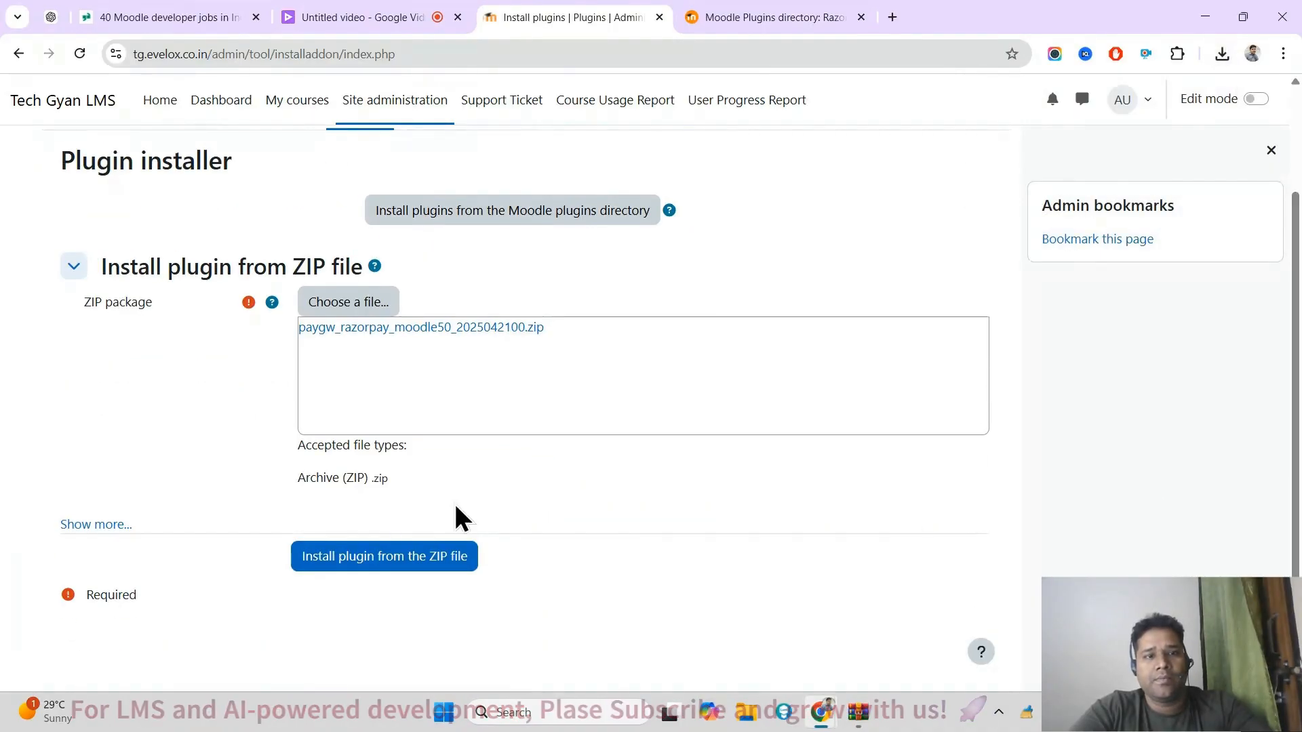
click(358, 556)
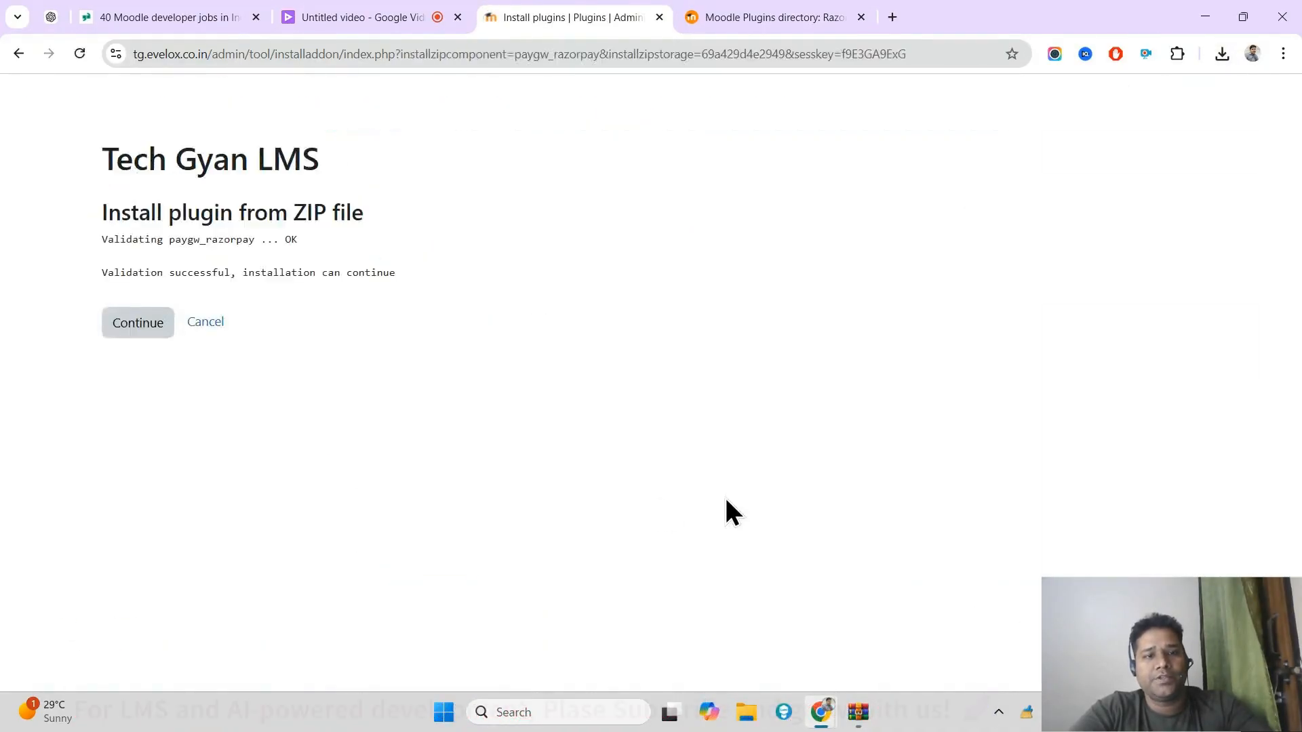
Step: Continue through the validation and server checks, and upgrade the Moodle database to install the Razorpay plugin
click(131, 335)
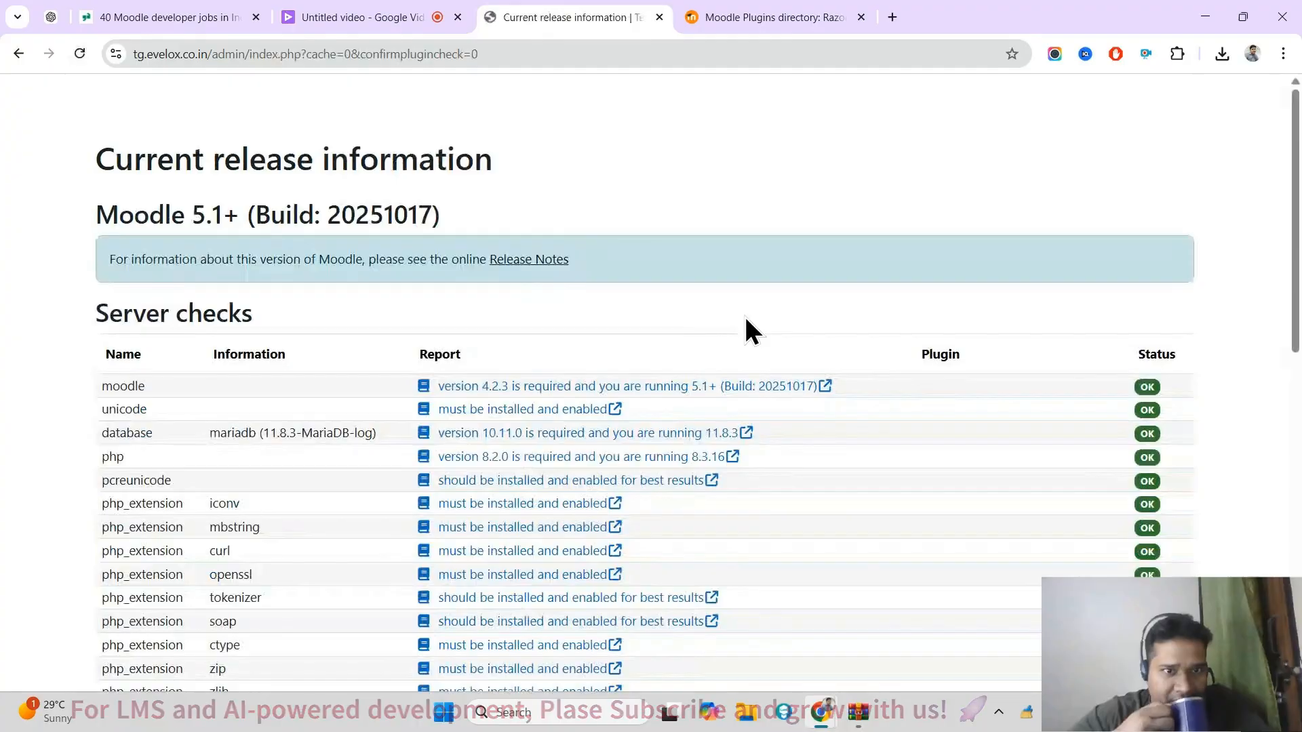
scroll(644, 397, down, 12)
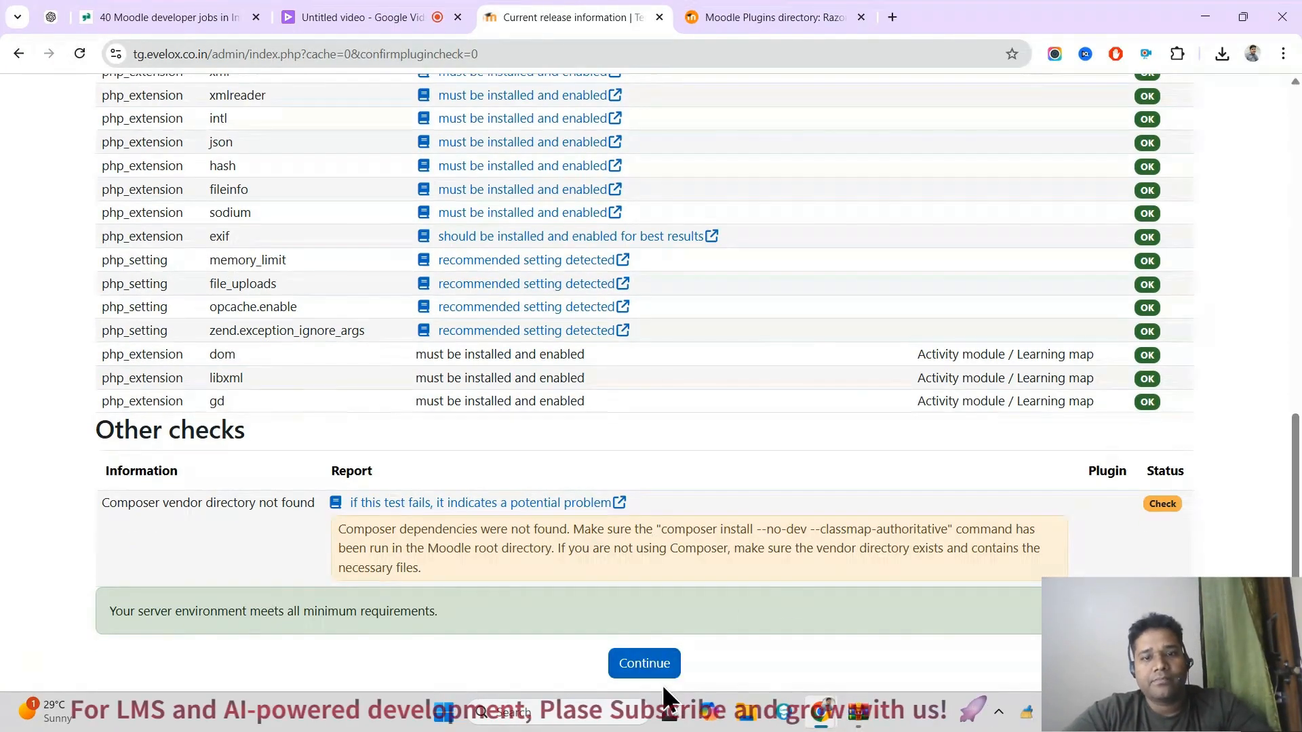
click(647, 671)
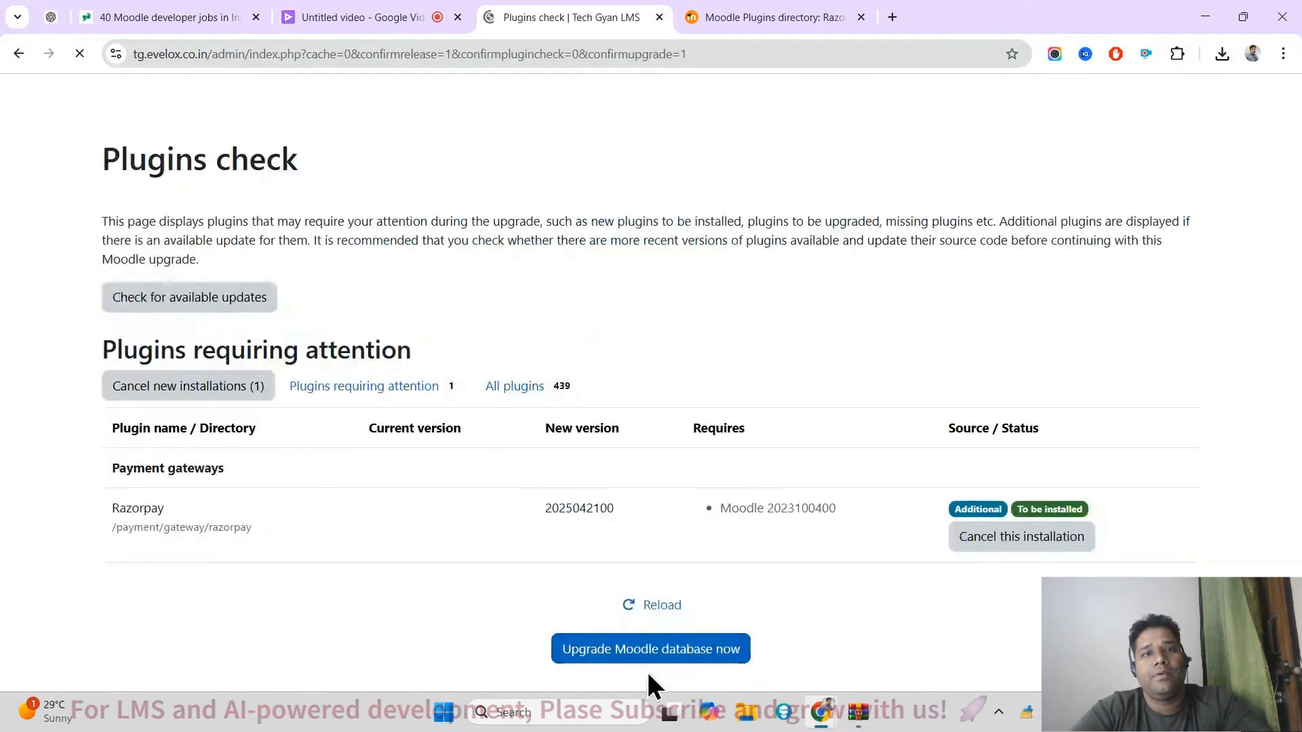
click(665, 651)
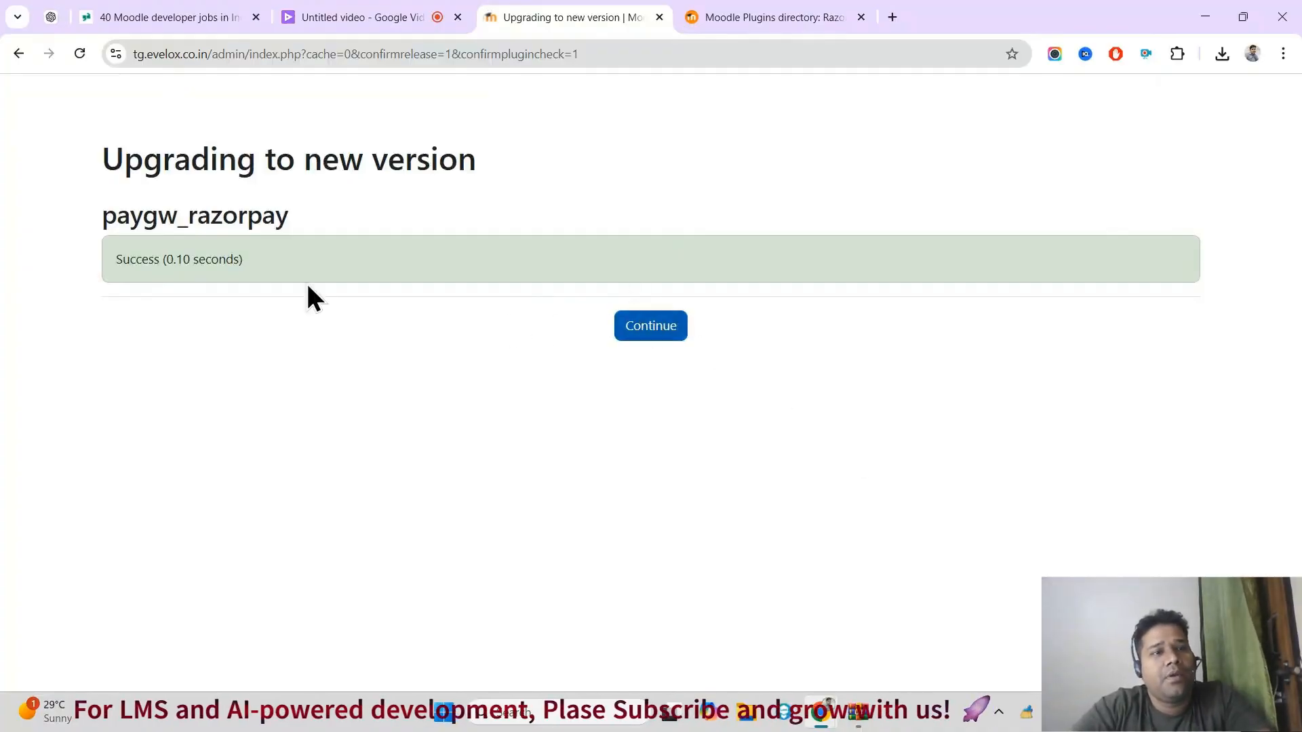
drag(98, 214, 229, 232)
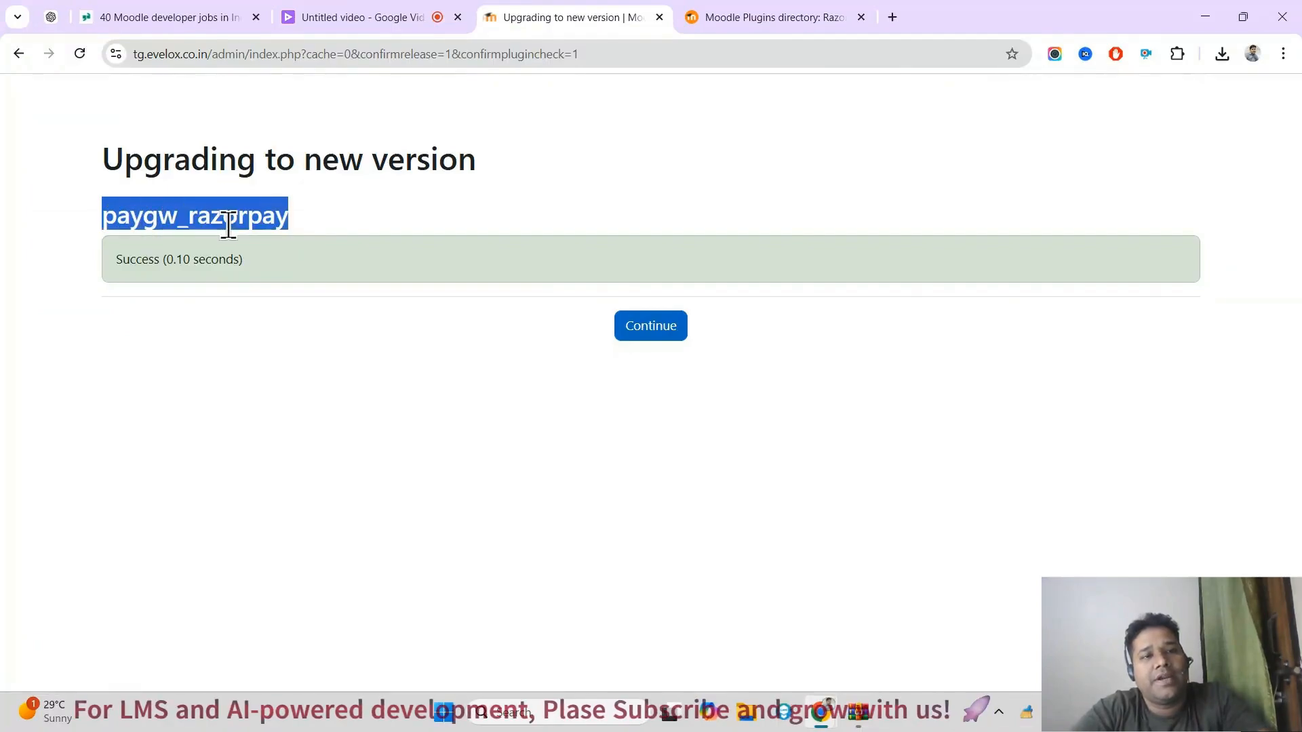
Step: Continue to the new Razorpay settings and save them with the default surcharge of 0 percent
click(664, 328)
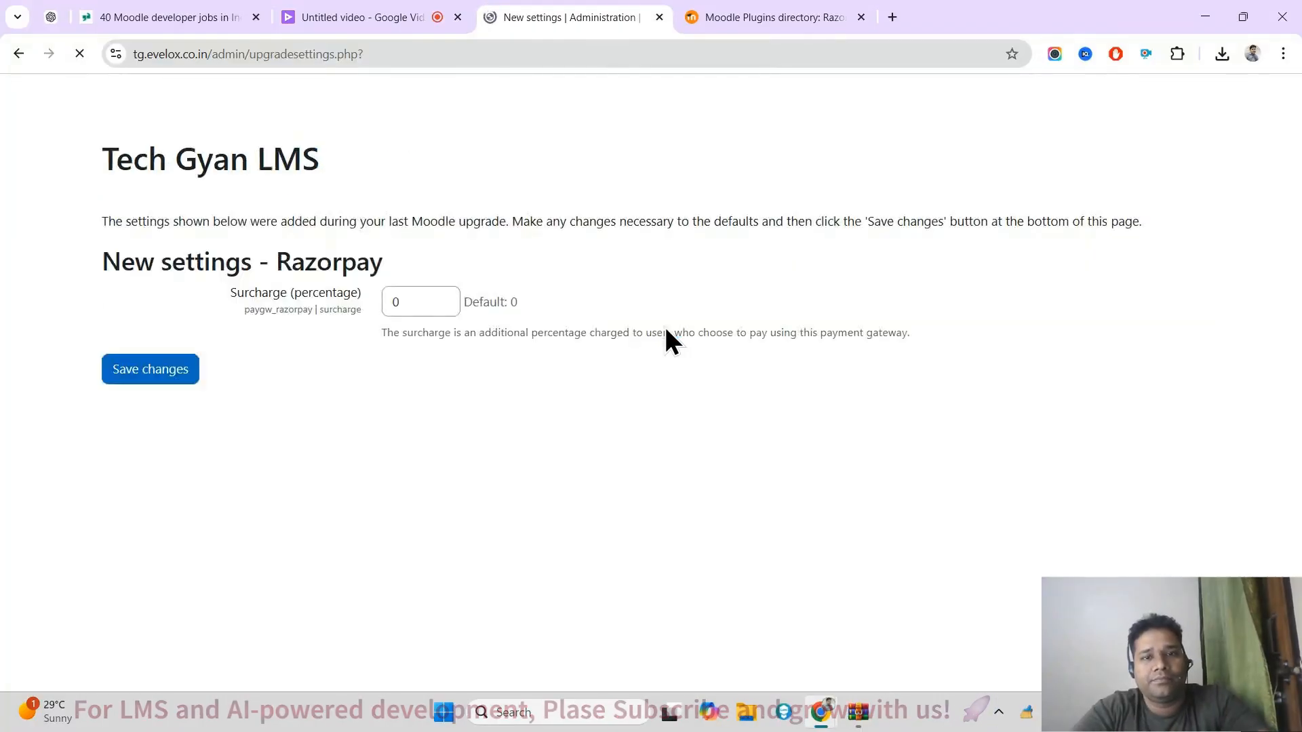
click(421, 303)
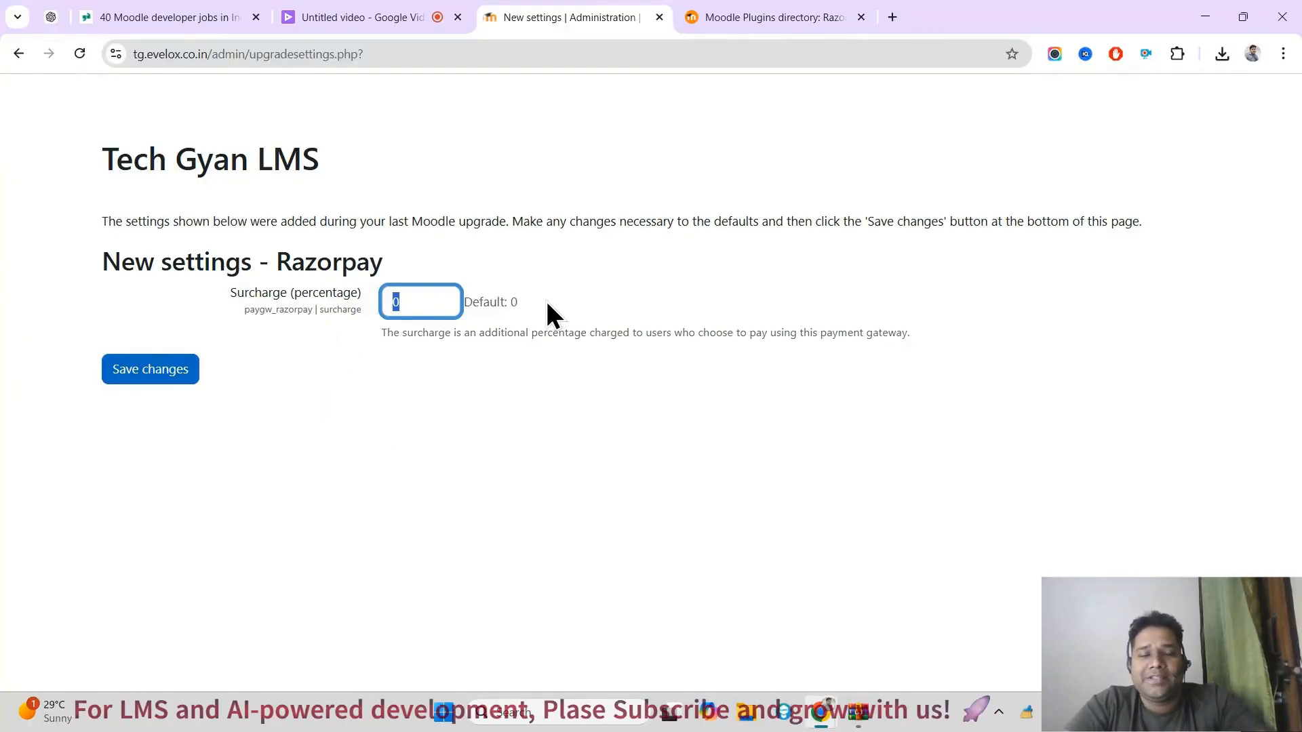
click(152, 382)
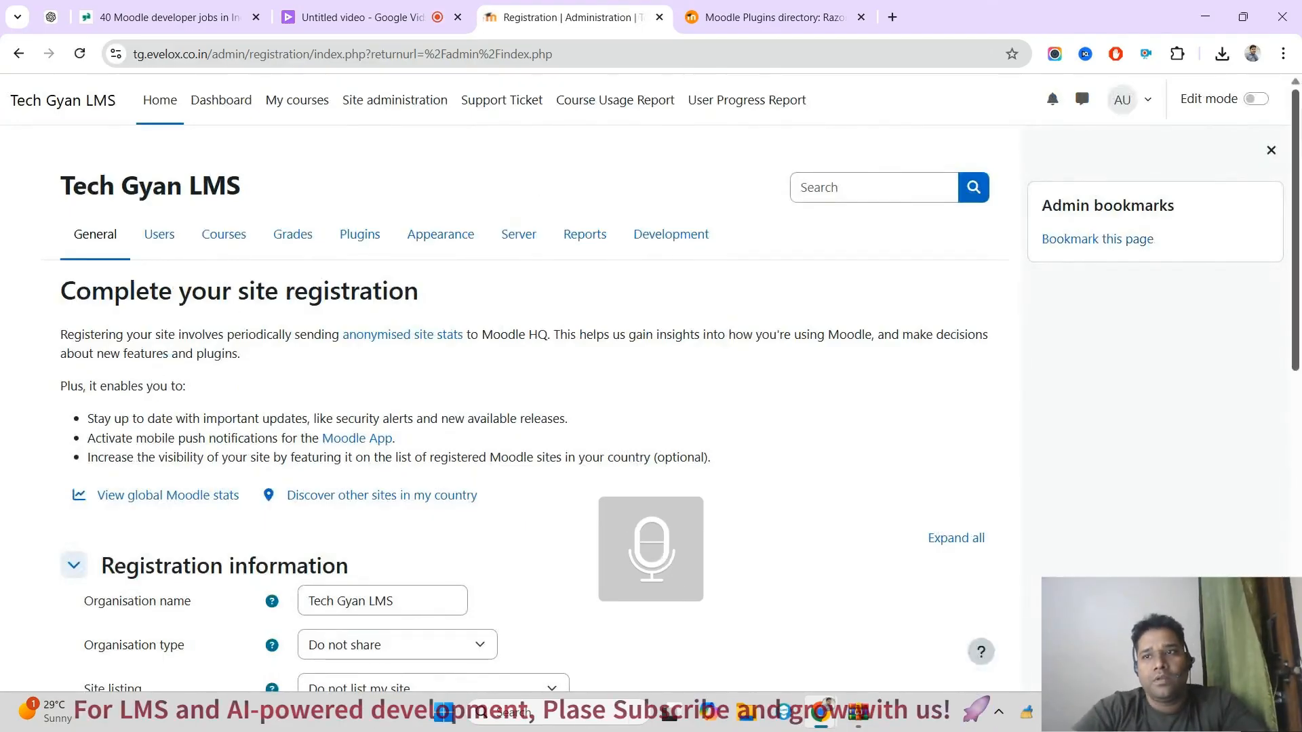
Step: Skip the site registration and open the Manage payment gateways page from the site's plugin administration
scroll(540, 616, down, 10)
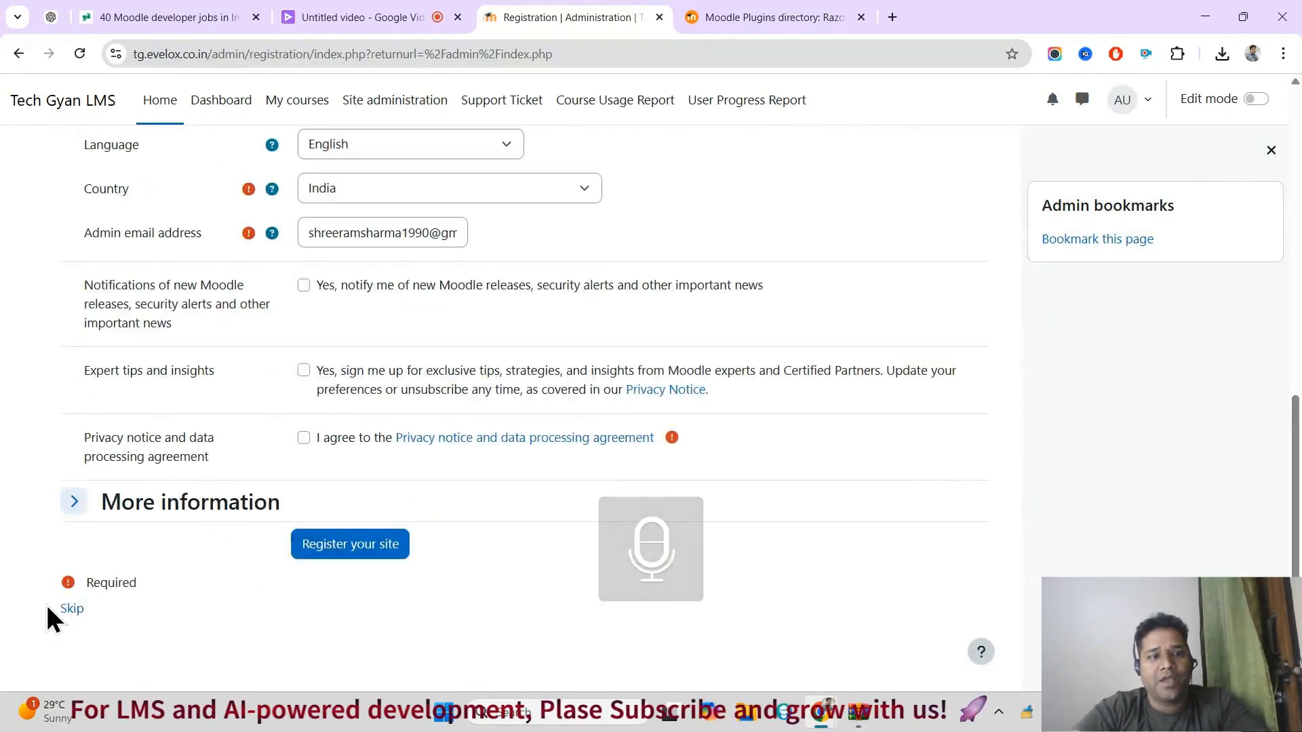
click(67, 609)
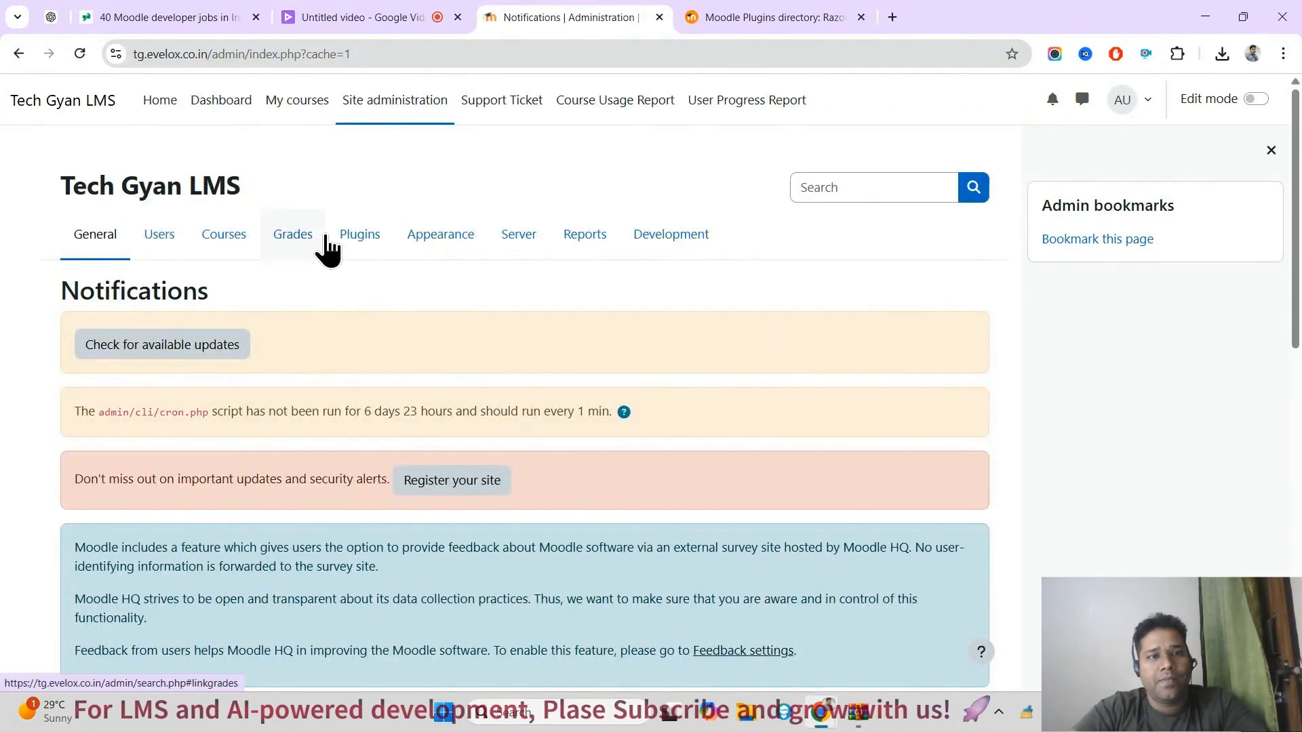
click(347, 246)
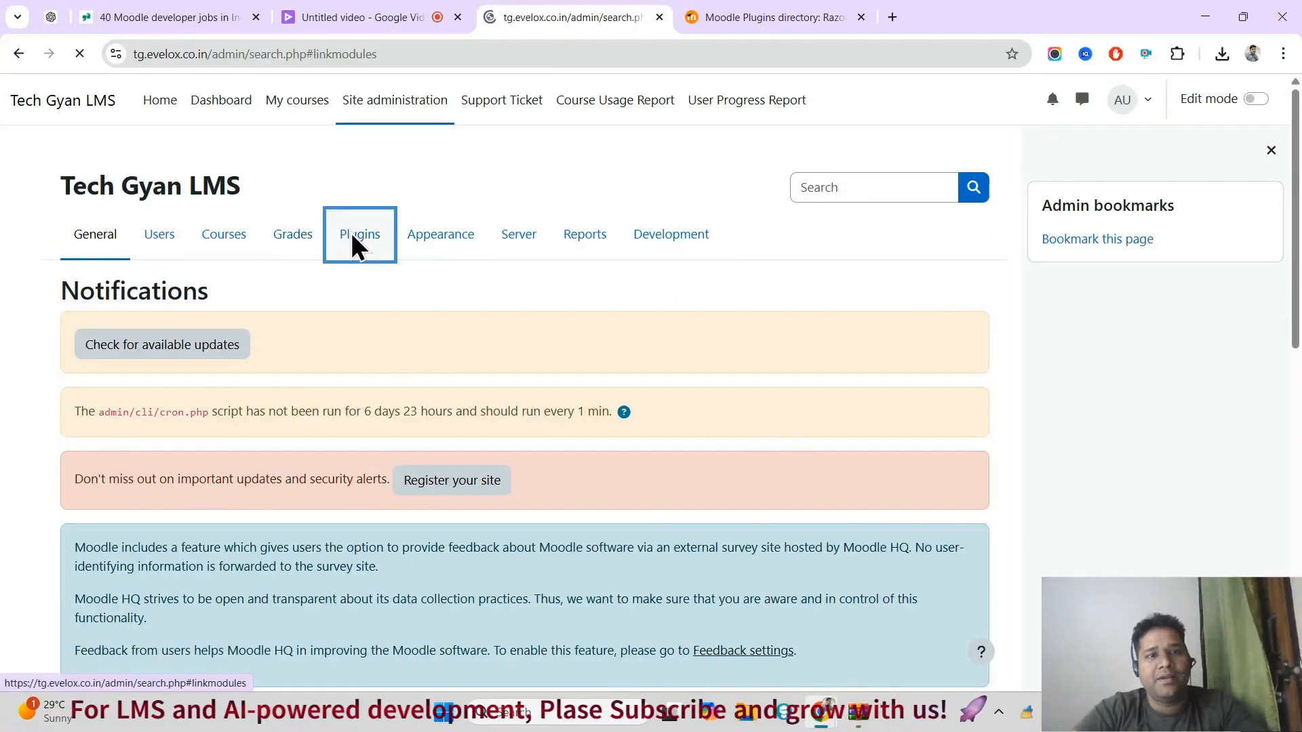
key(ctrl+f)
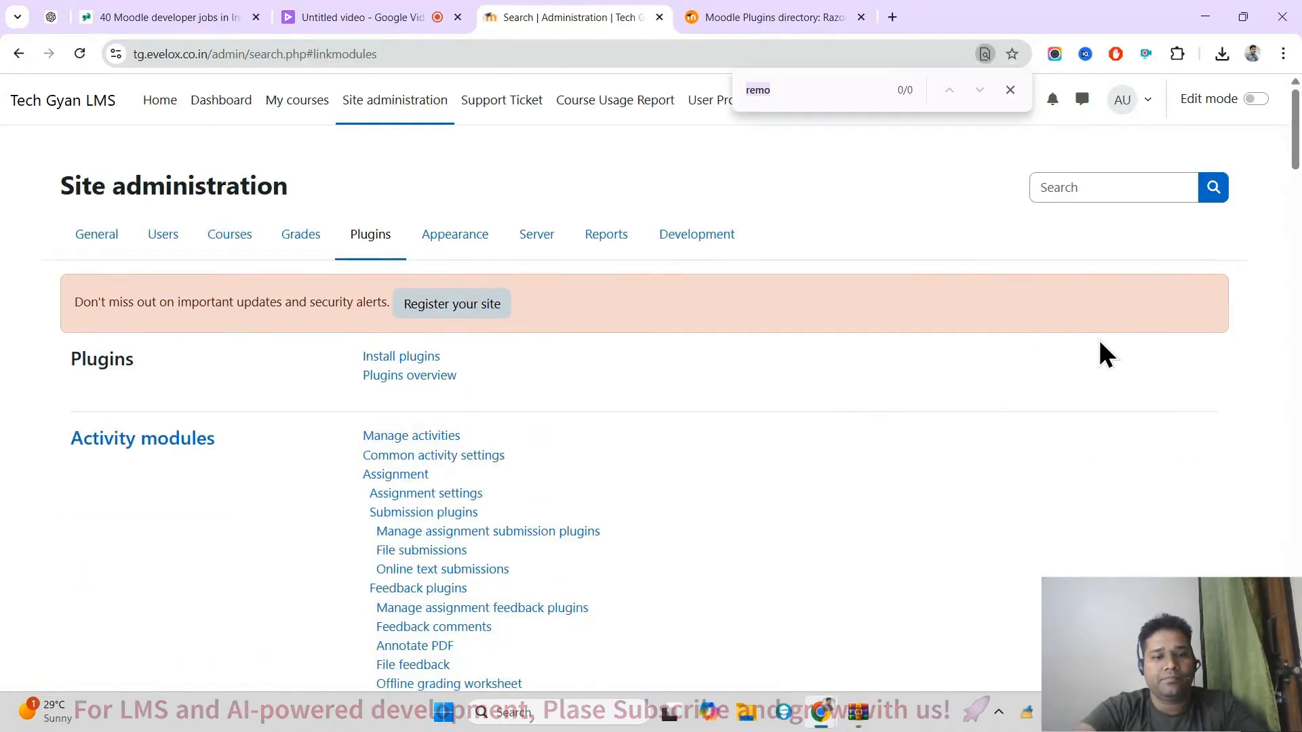
text(ra)
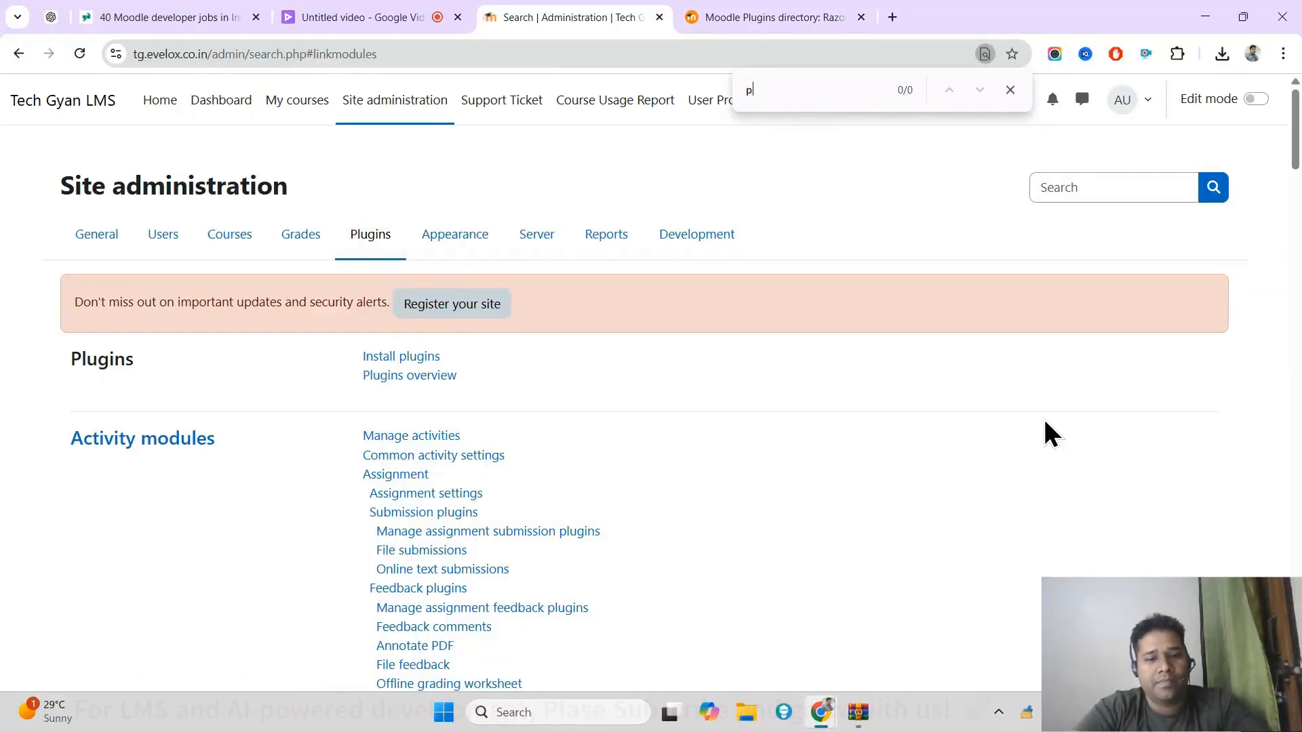
text(aym)
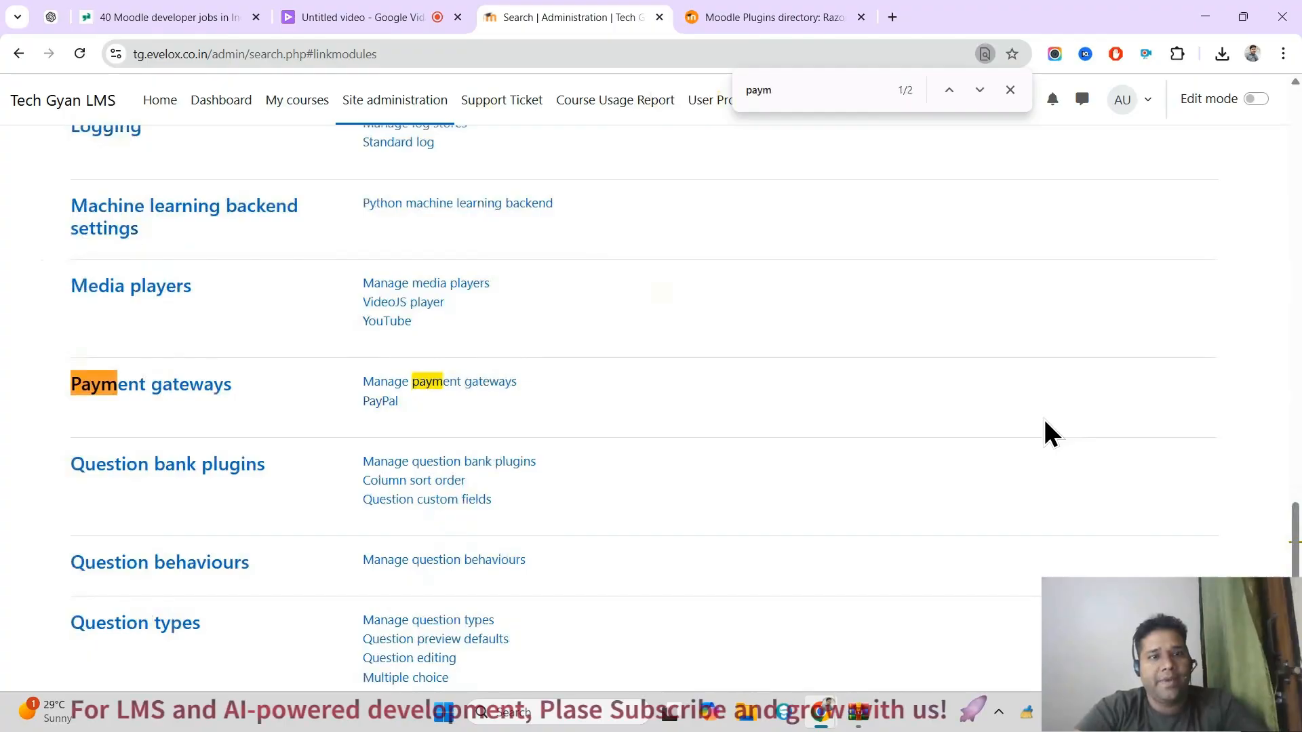
click(420, 384)
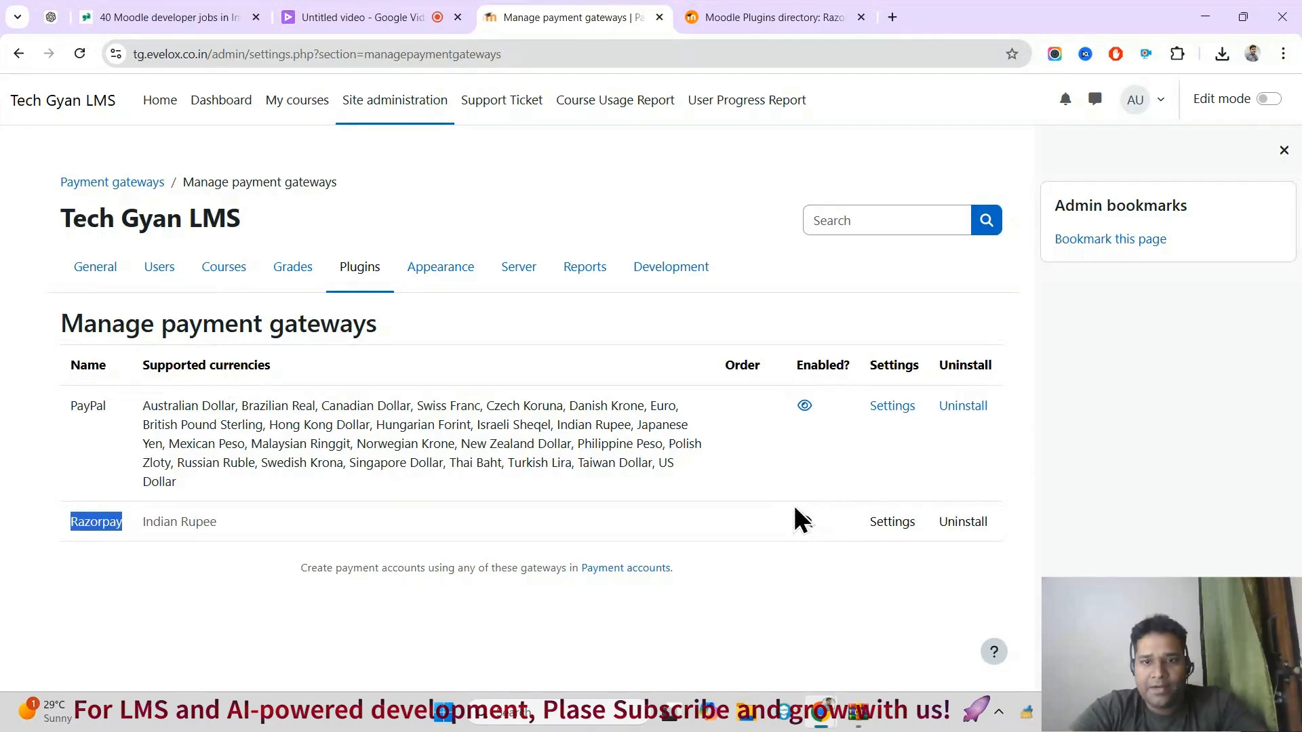
Step: Enable the Razorpay payment gateway and move it above PayPal in the gateway order
click(806, 524)
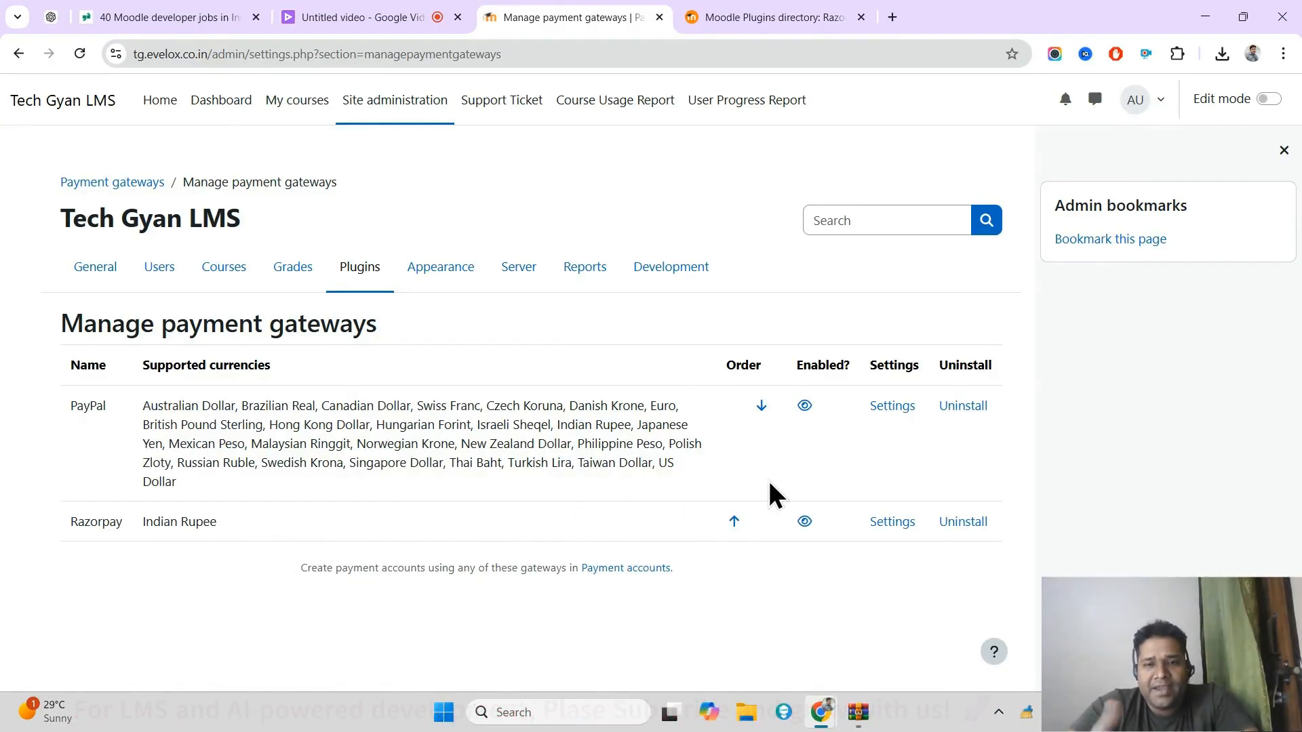
click(734, 522)
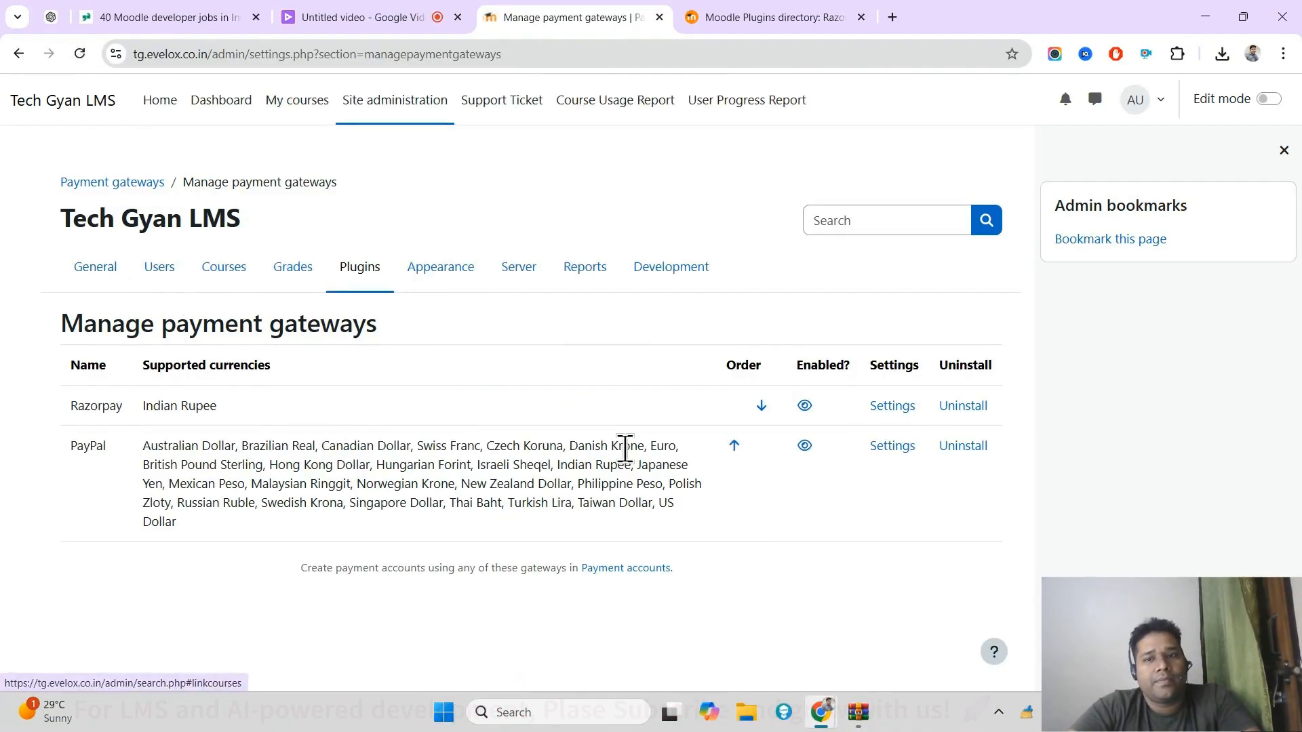
Step: Check the Razorpay settings page from the gateway list and again from the plugin administration, and return to the plugin administration
click(887, 407)
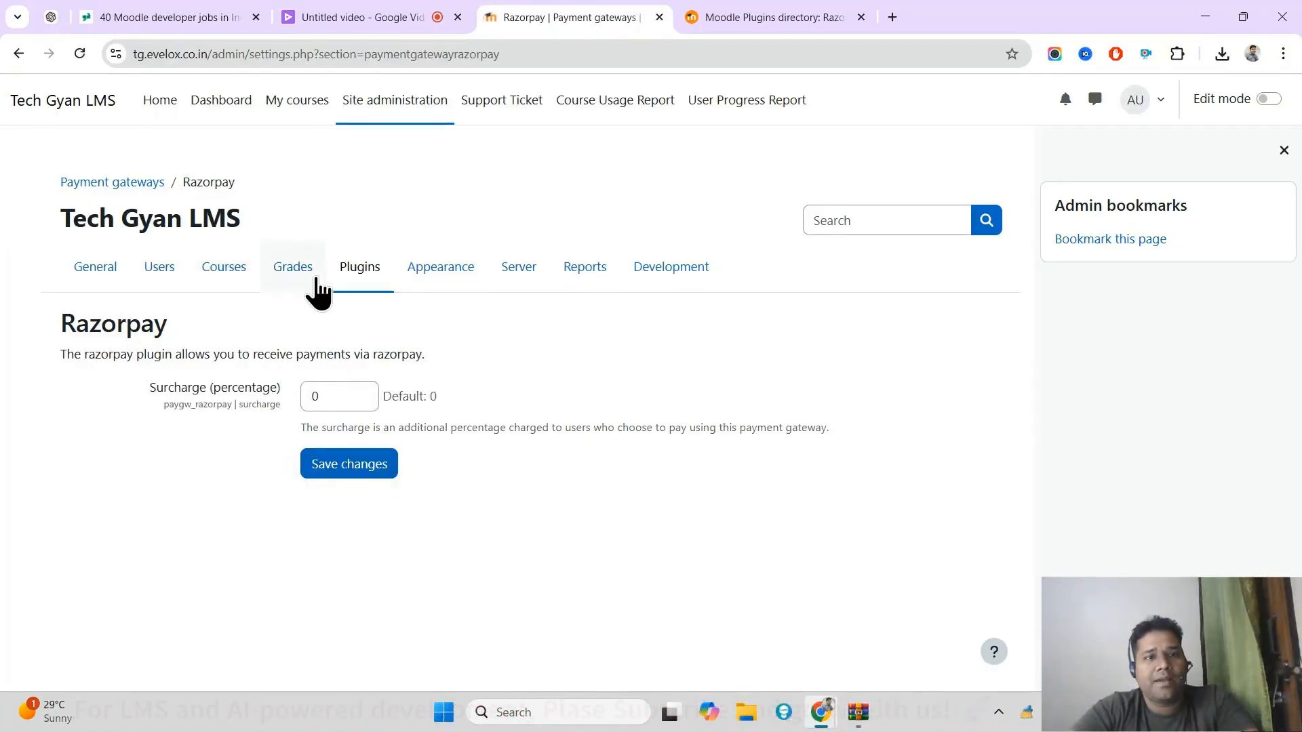
click(363, 269)
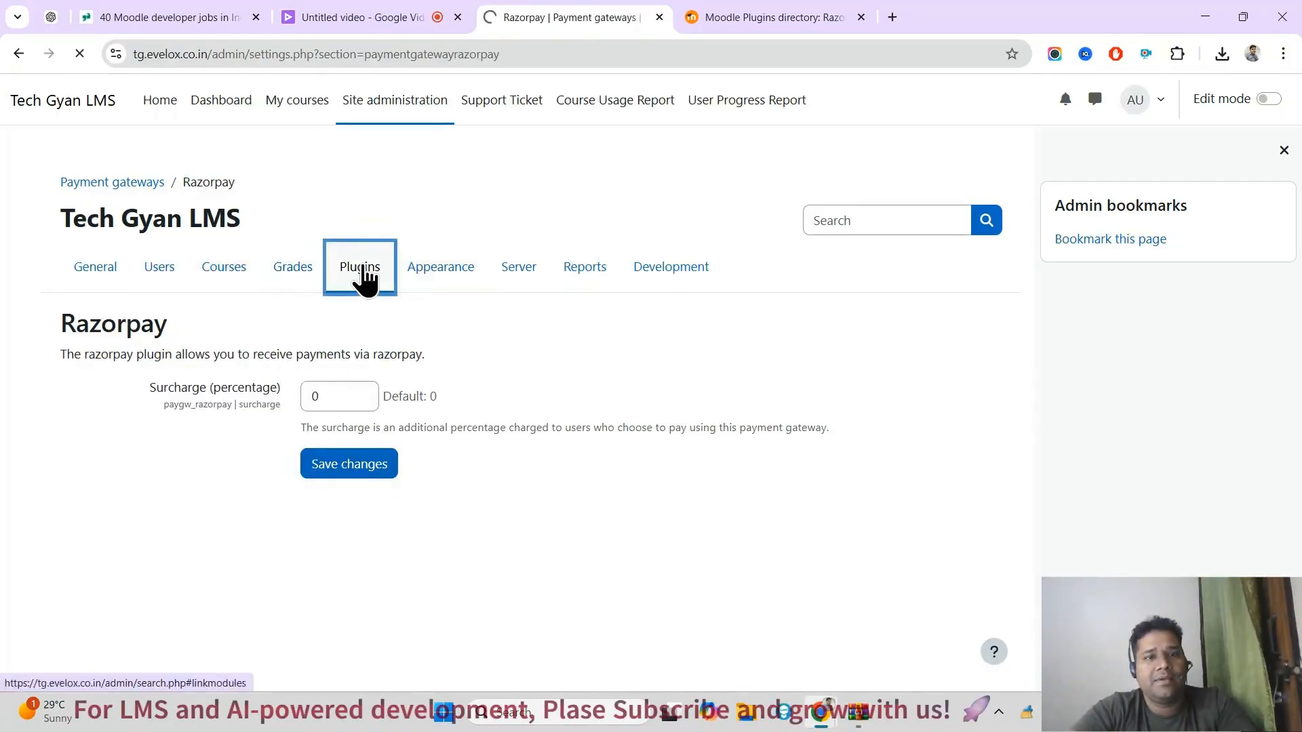
key(ctrl+f)
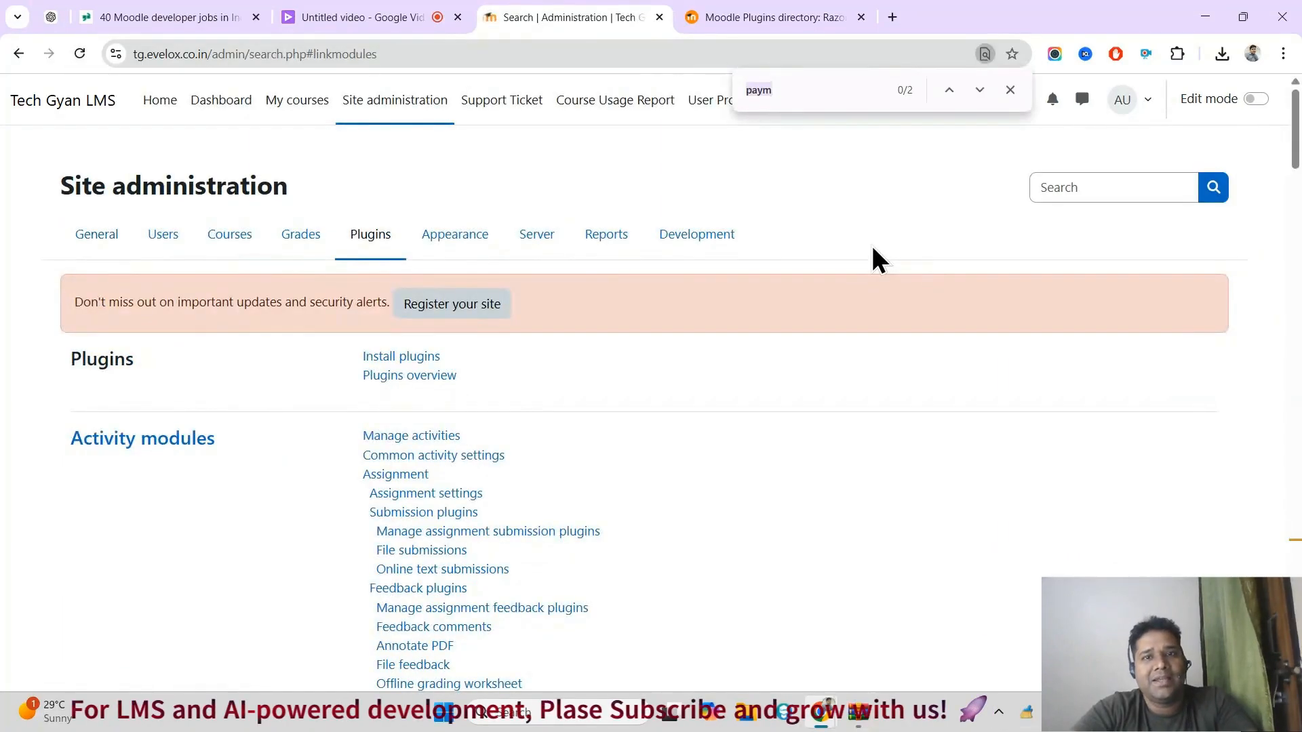
key(Return)
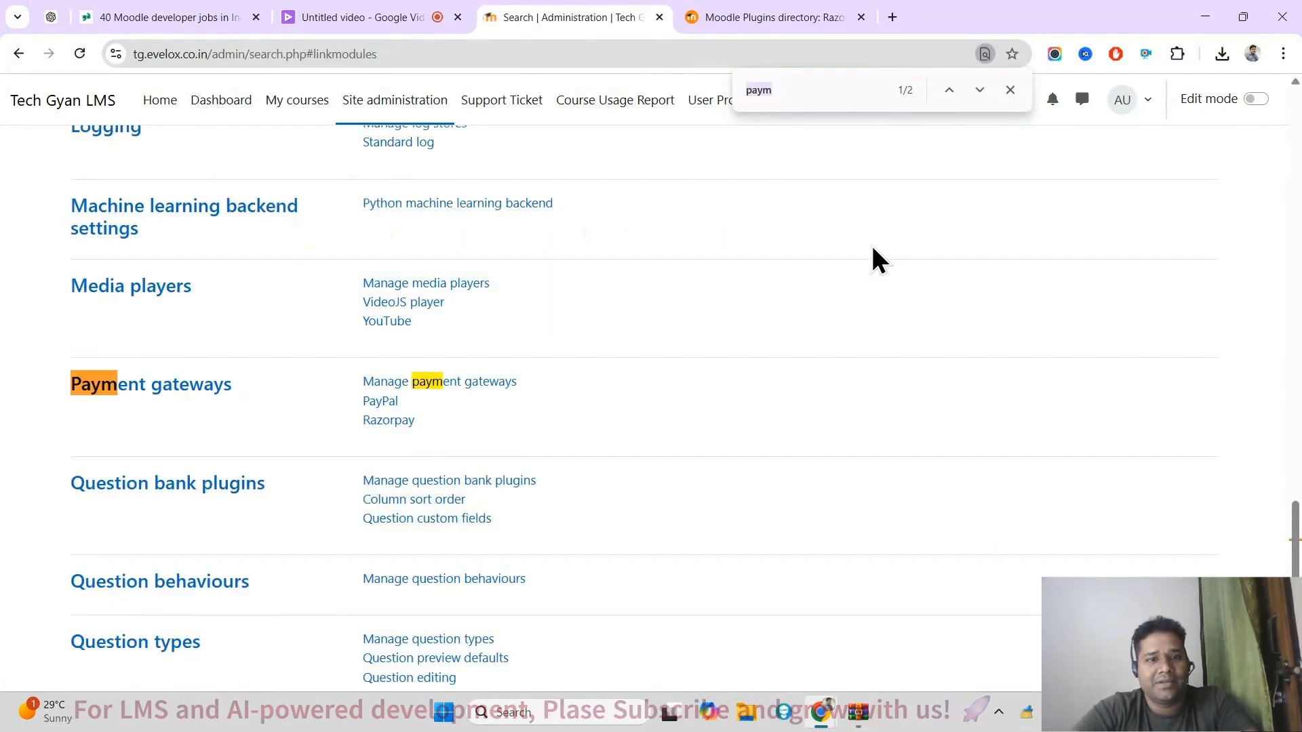
click(398, 423)
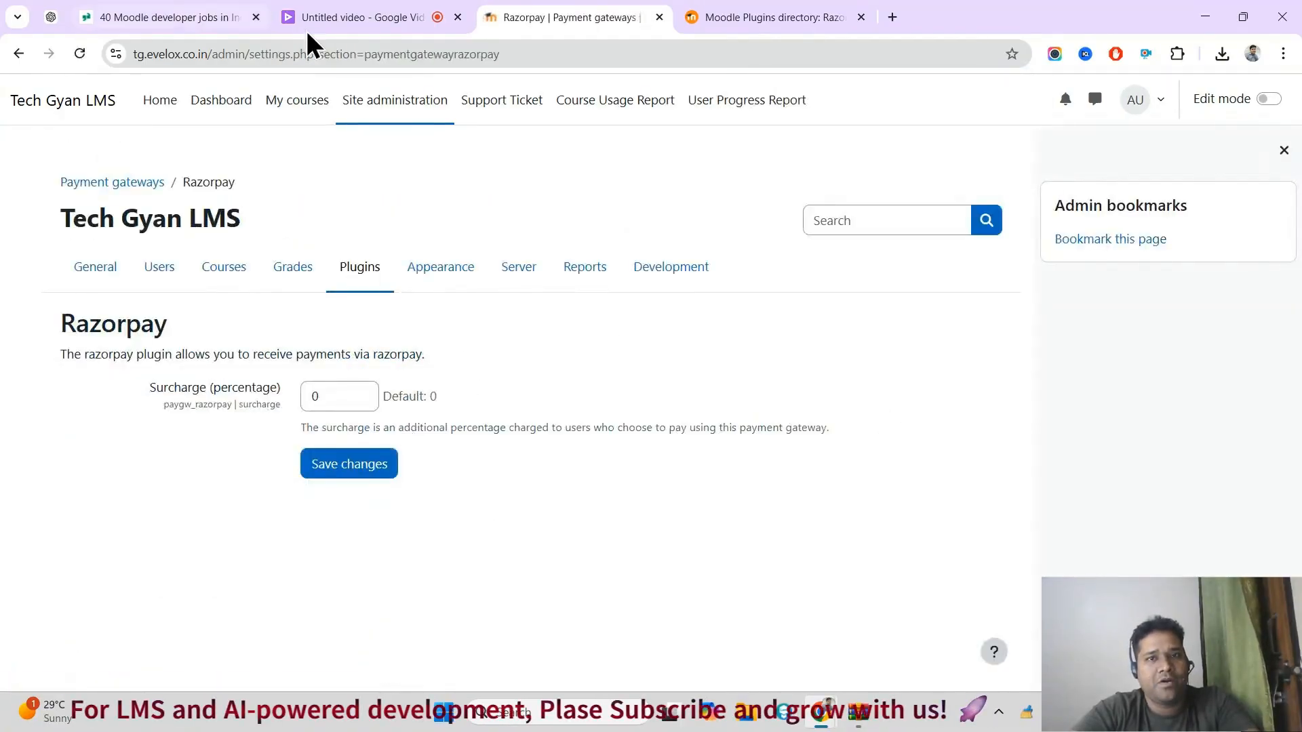
click(16, 55)
Step: Switch to the Moodle plugins directory and read the features and supported currency in the Razorpay plugin's description
click(821, 16)
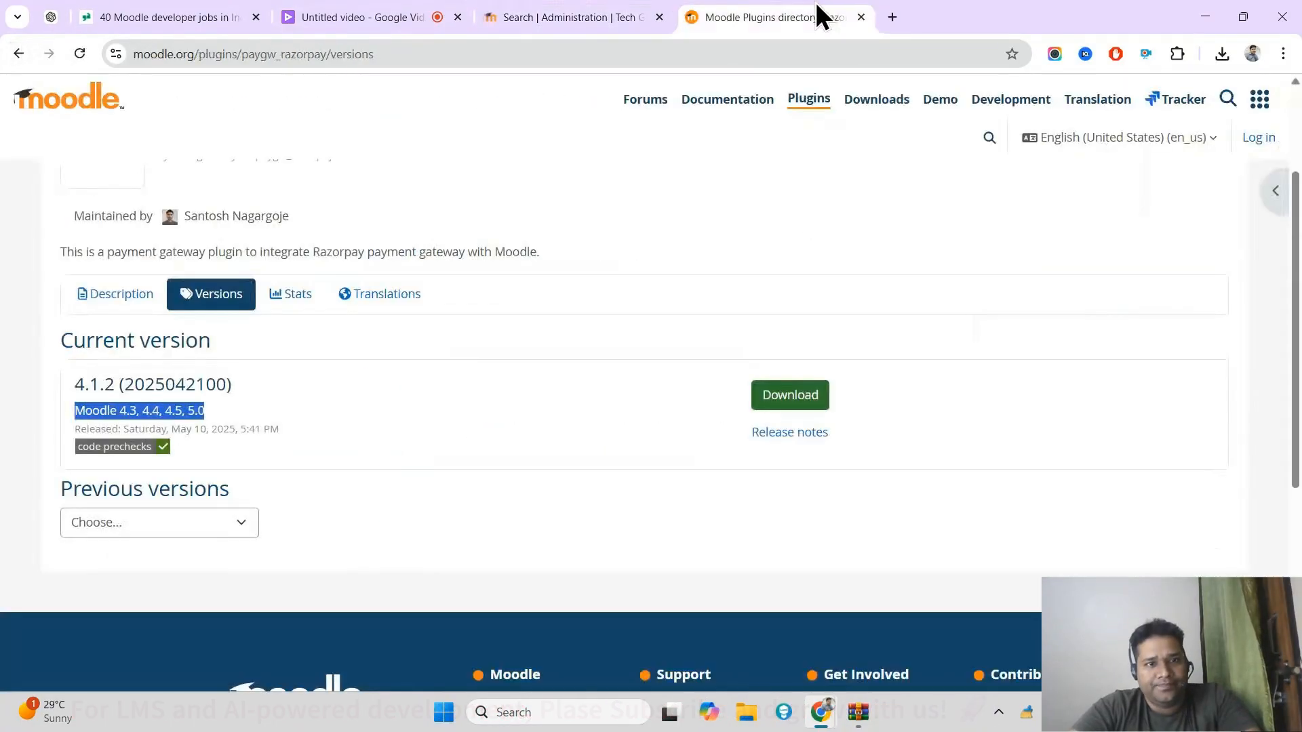
click(119, 303)
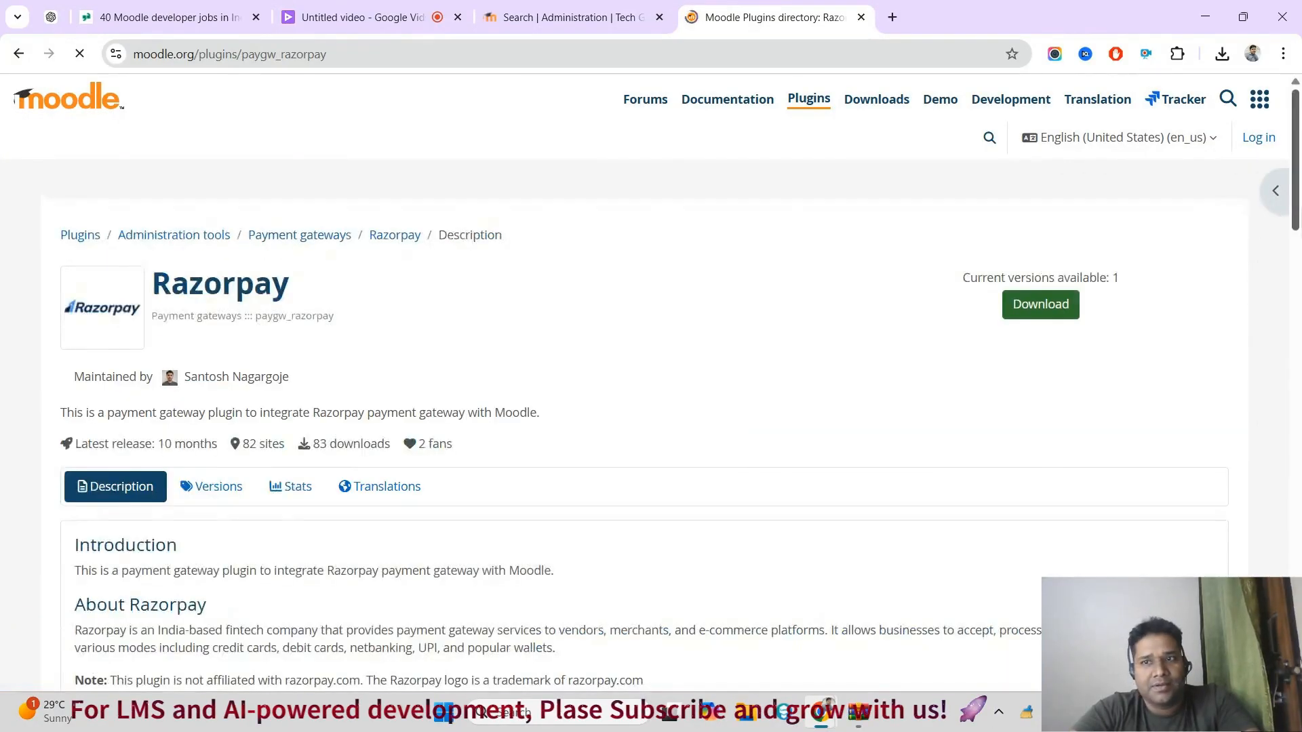
scroll(386, 392, down, 7)
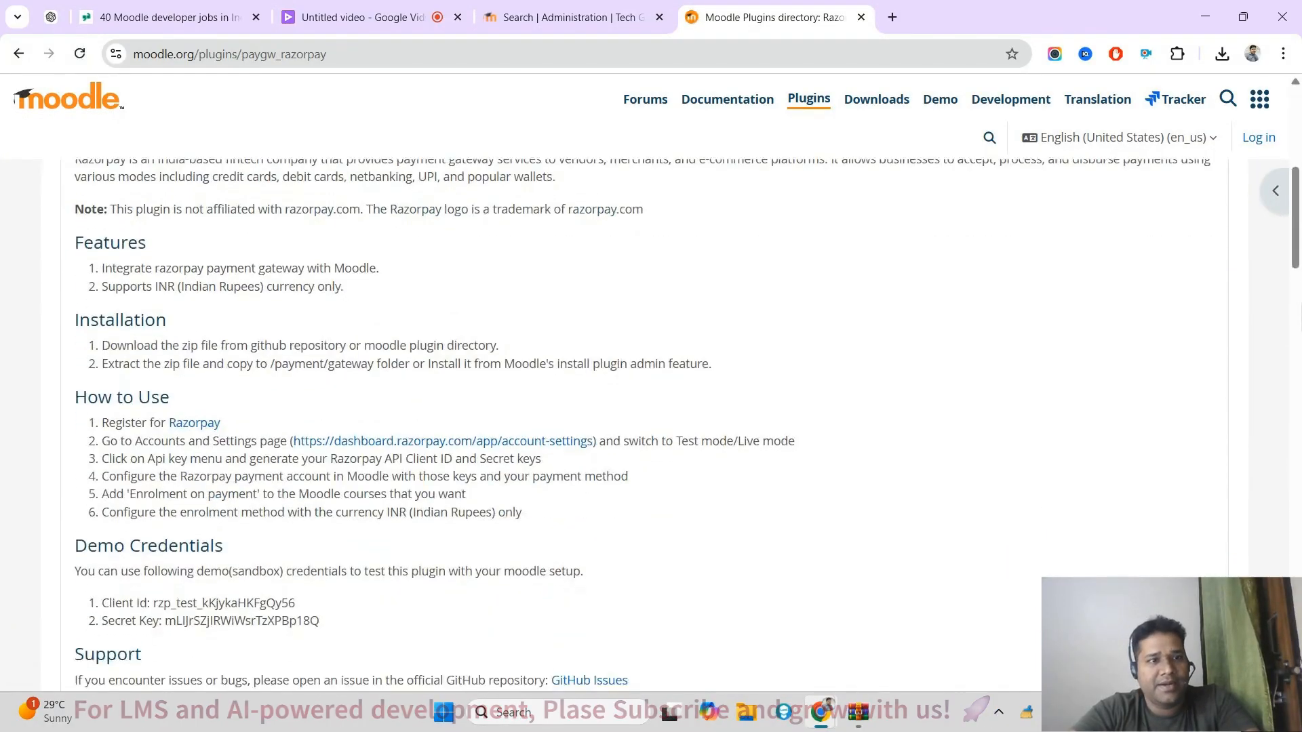
drag(101, 260, 338, 266)
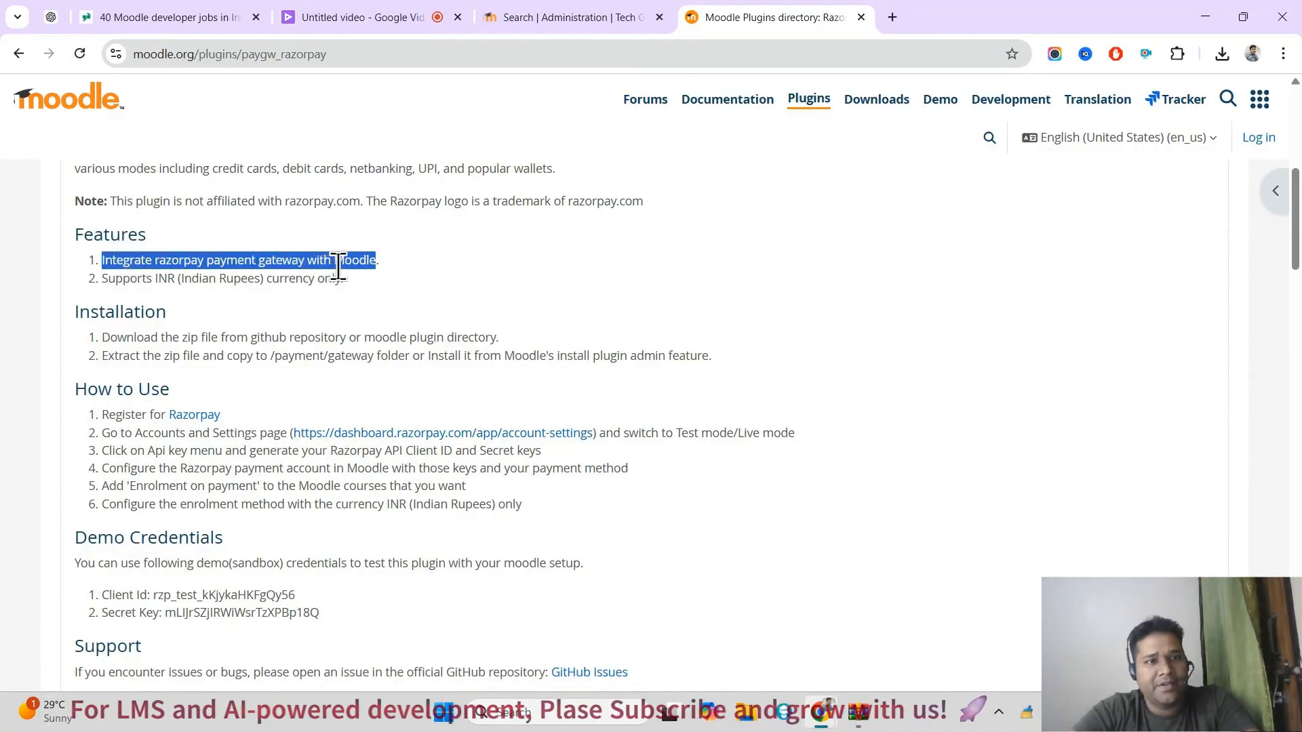
double_click(162, 278)
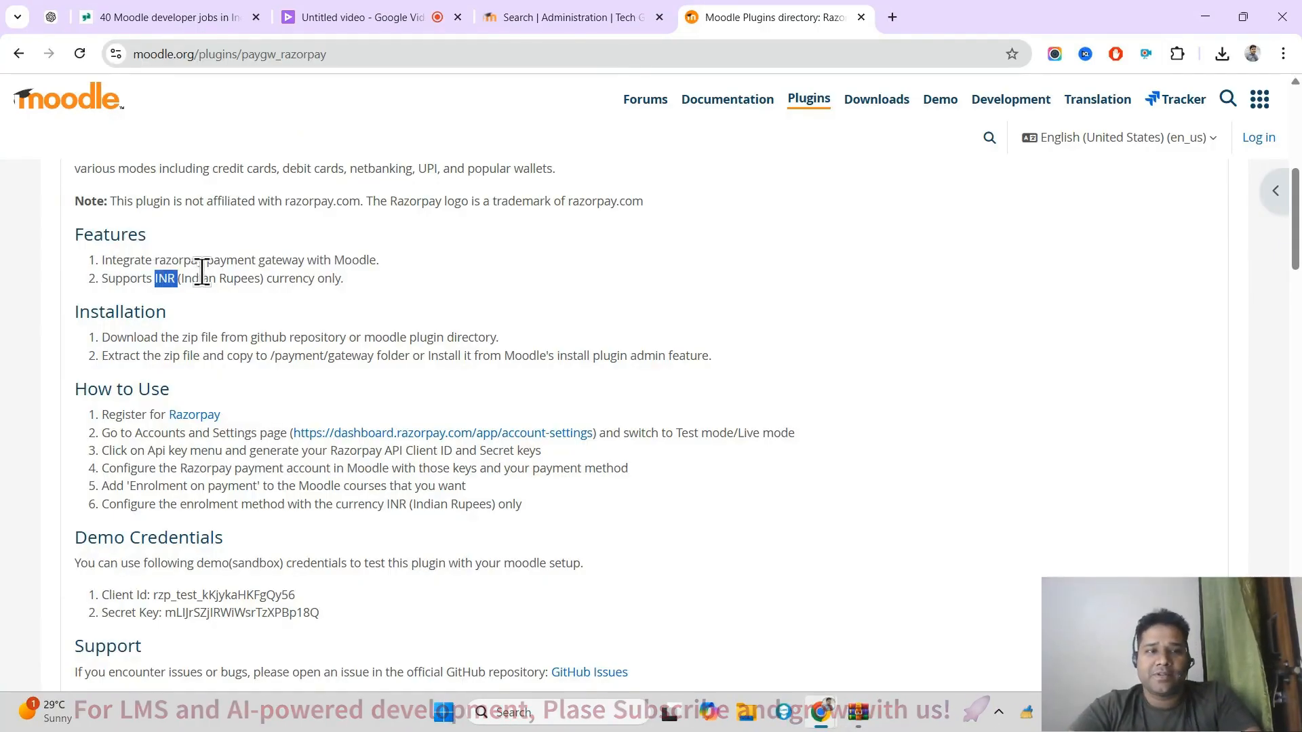
drag(181, 278, 225, 278)
triple_click(283, 280)
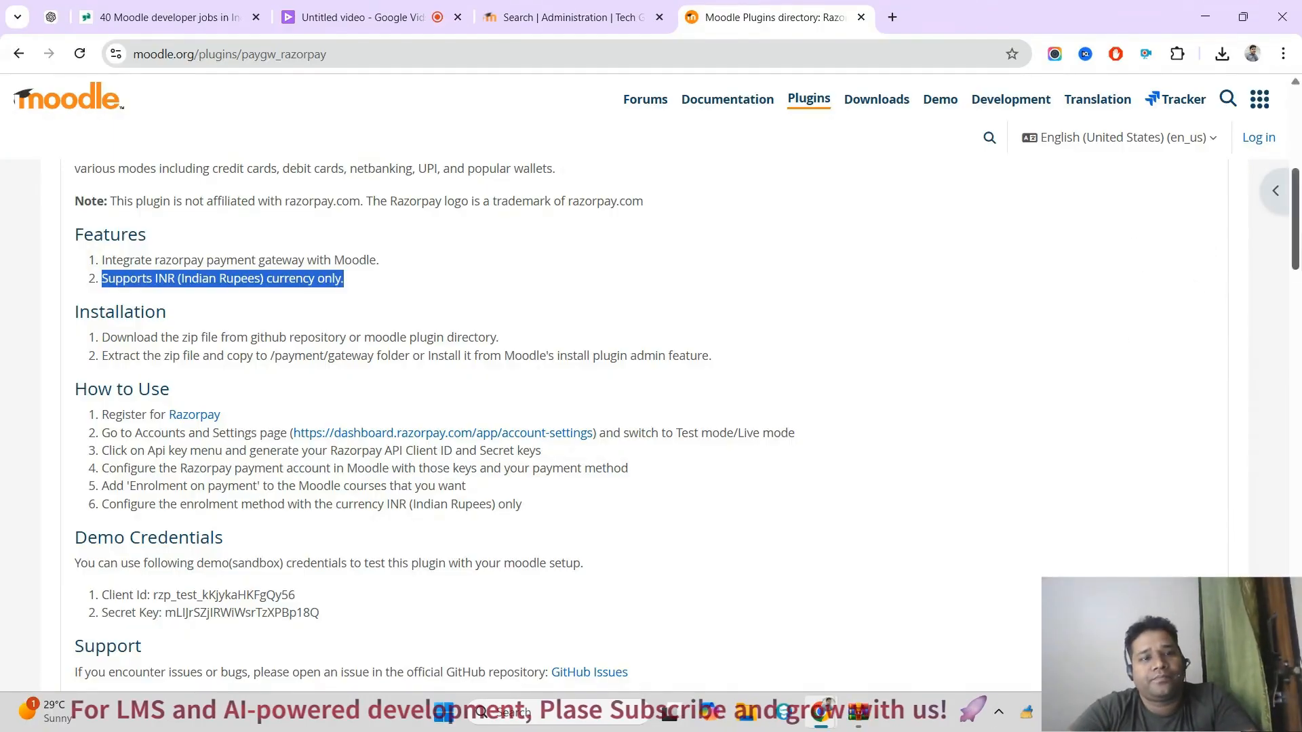
Step: Read the How to Use instructions and the Demo Credentials section of the Razorpay plugin's description
scroll(232, 298, down, 2)
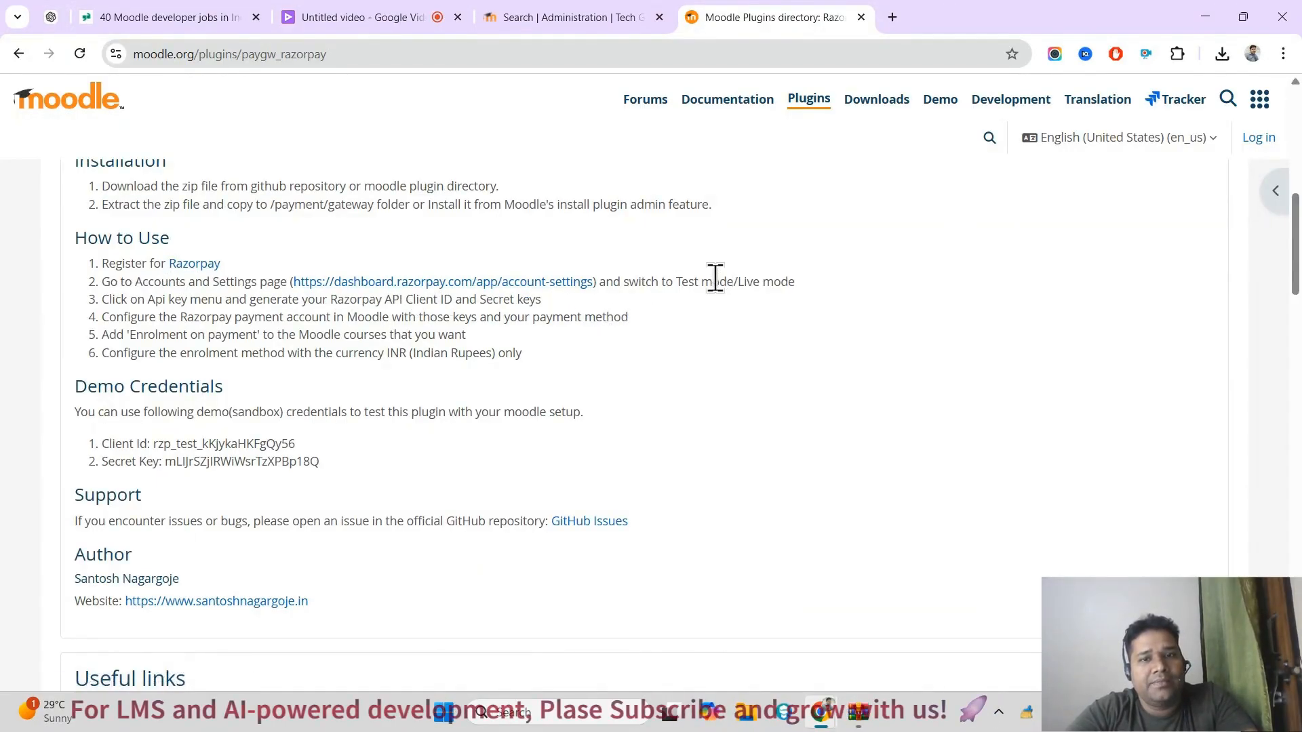
drag(702, 281, 760, 281)
drag(147, 299, 388, 317)
triple_click(86, 388)
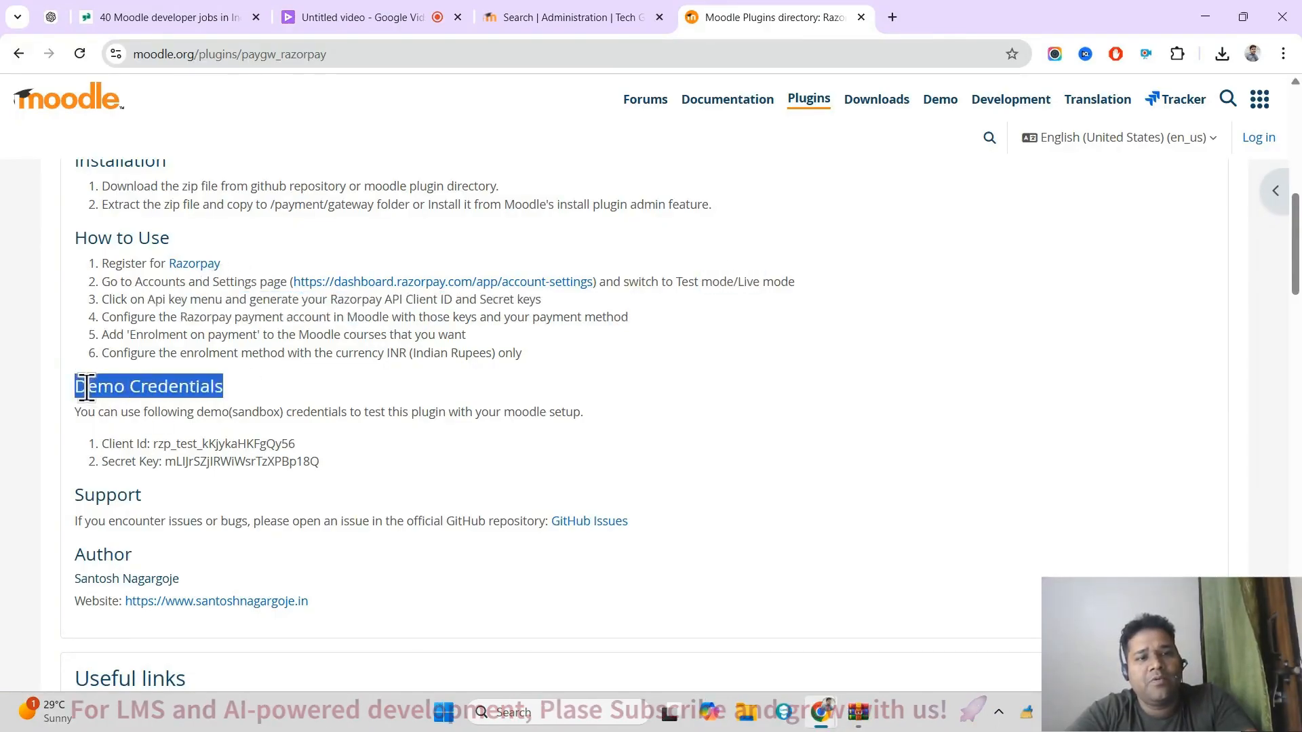
drag(86, 388, 195, 405)
click(195, 406)
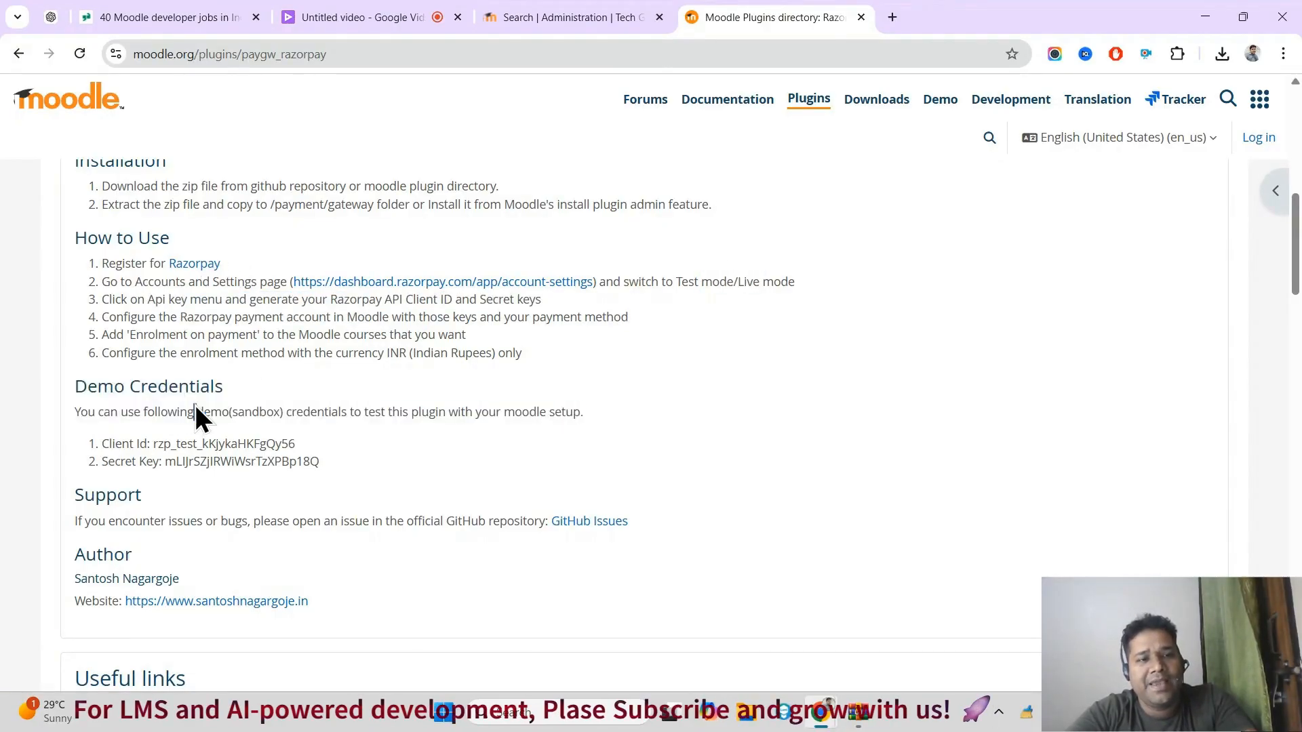
double_click(275, 444)
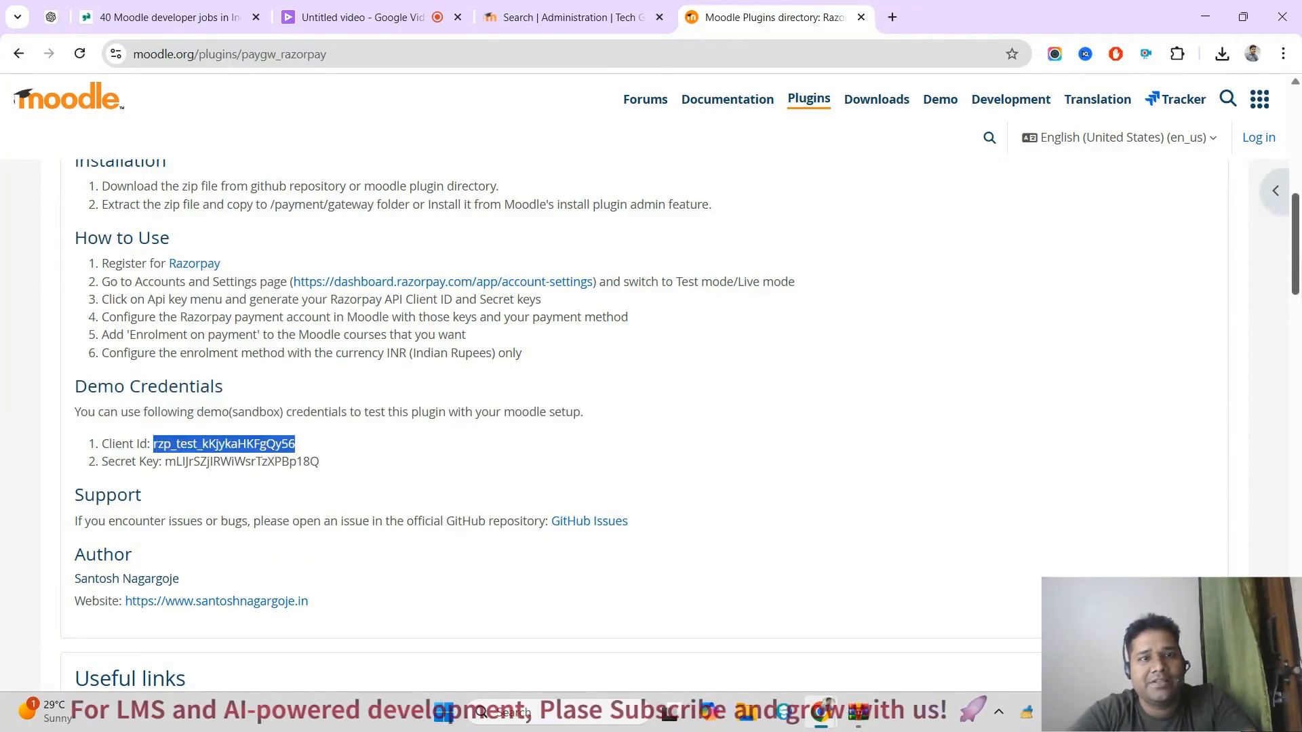
scroll(553, 407, down, 4)
scroll(553, 407, up, 4)
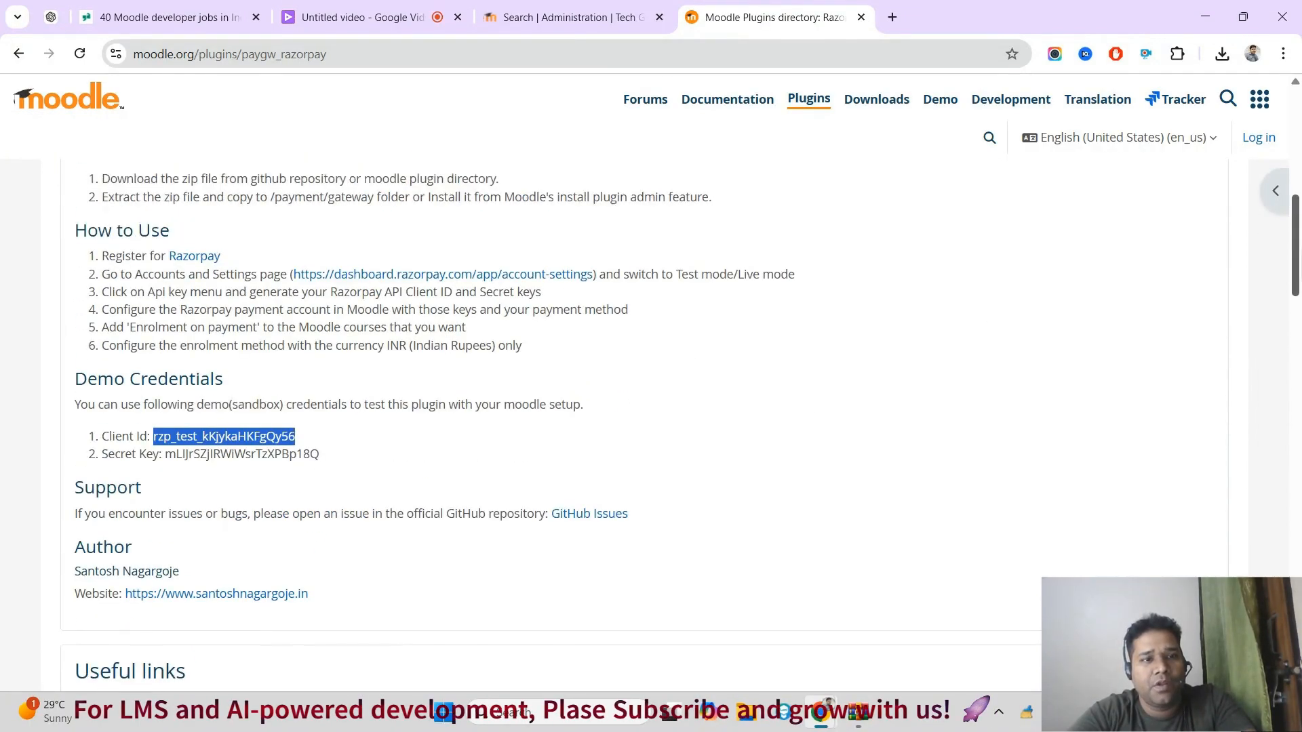
Step: Switch back to Tech Gyan LMS, find "razo" among the plugins, and open the Payment gateways category to view its surcharge settings
click(505, 17)
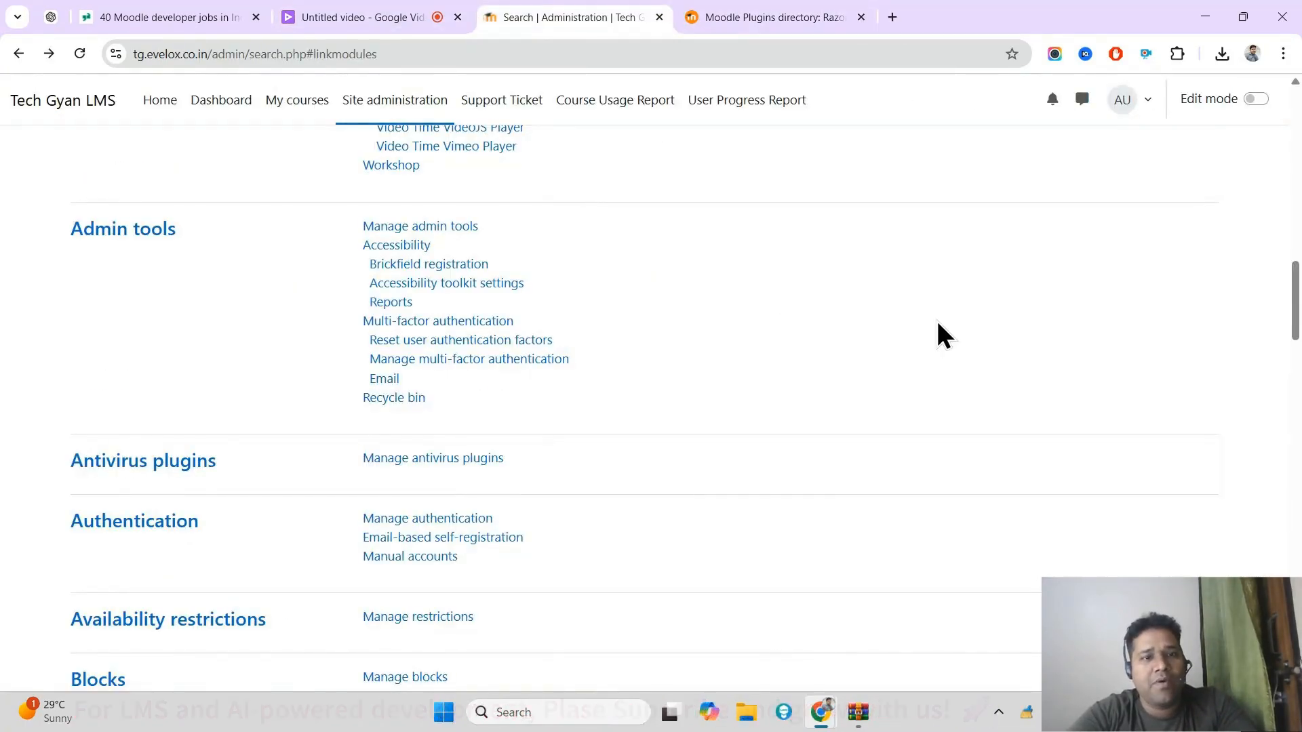
key(ctrl+f)
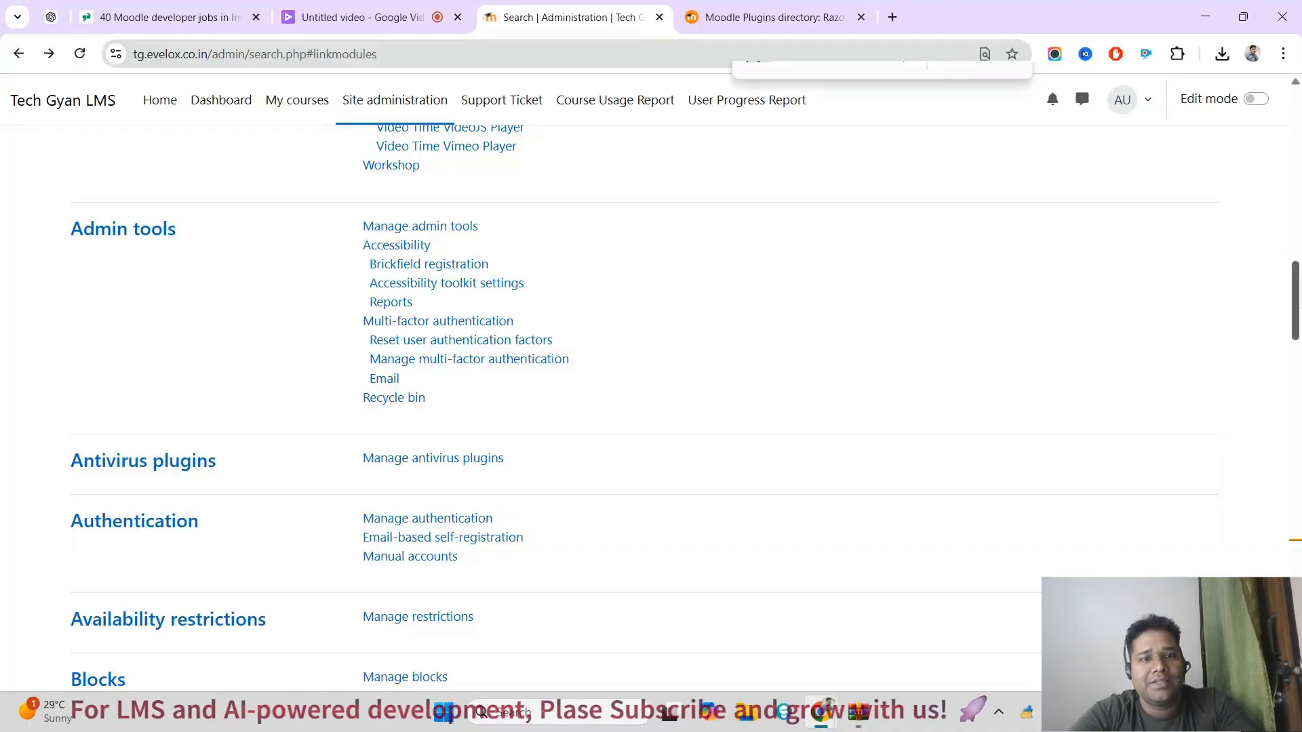
text(ra)
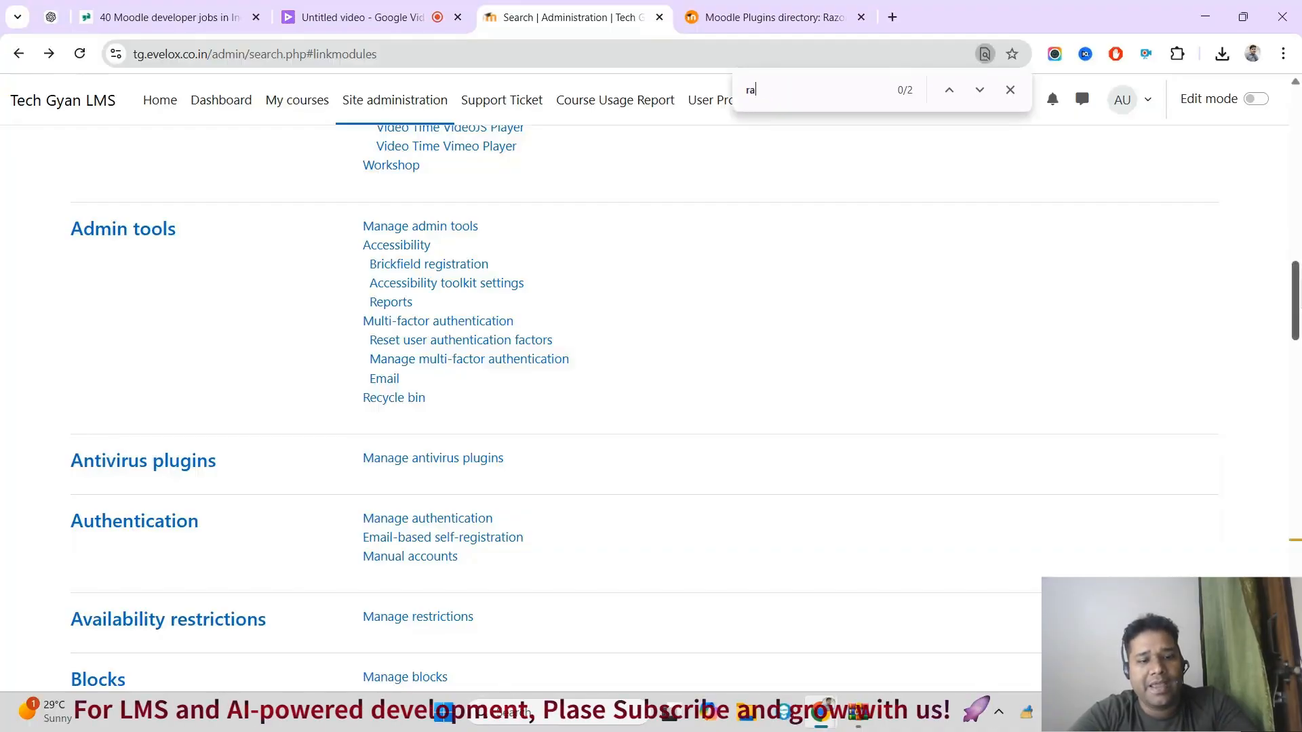
text(zo)
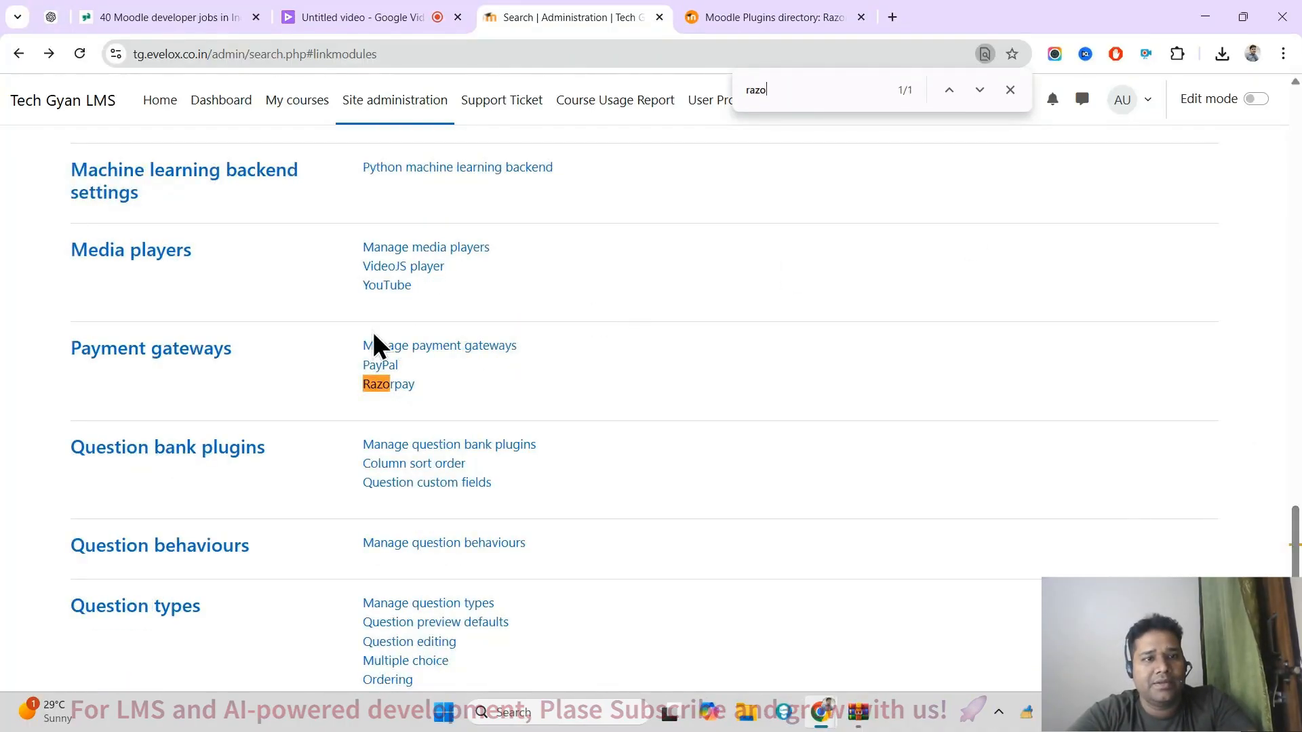
click(196, 351)
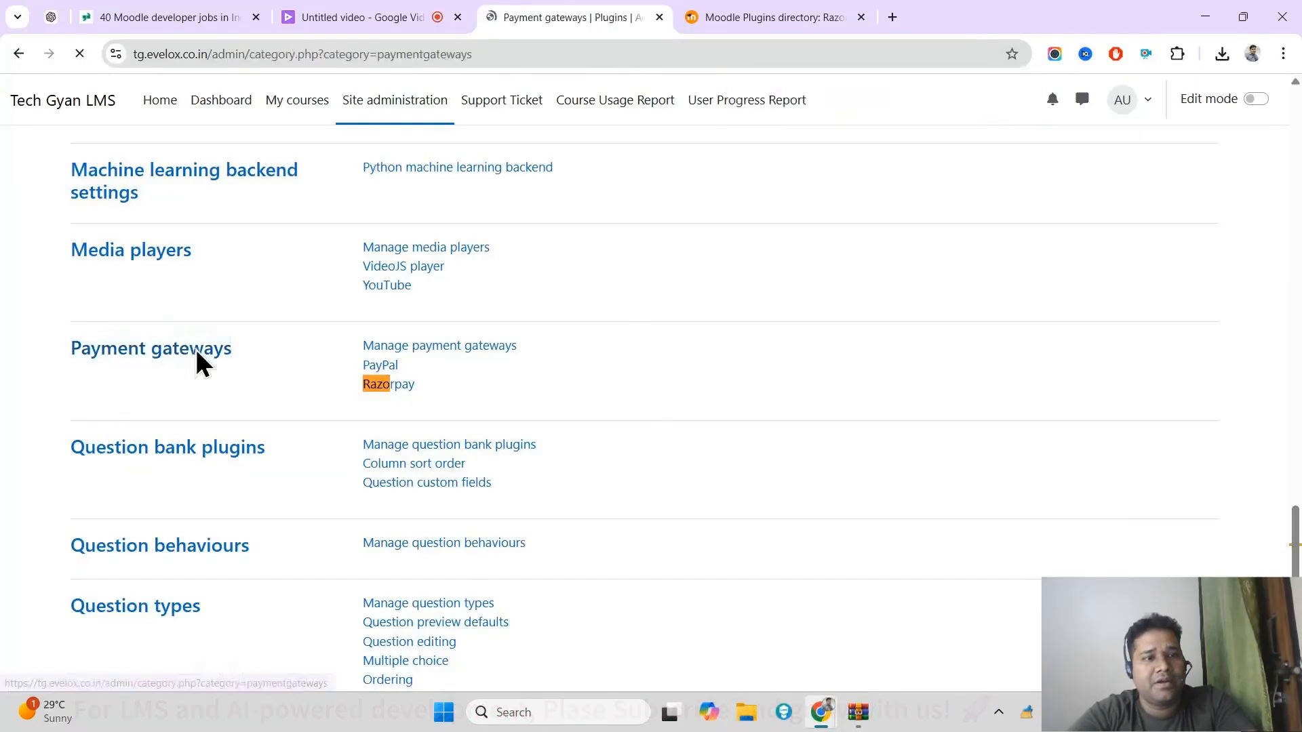
drag(1285, 380, 1296, 499)
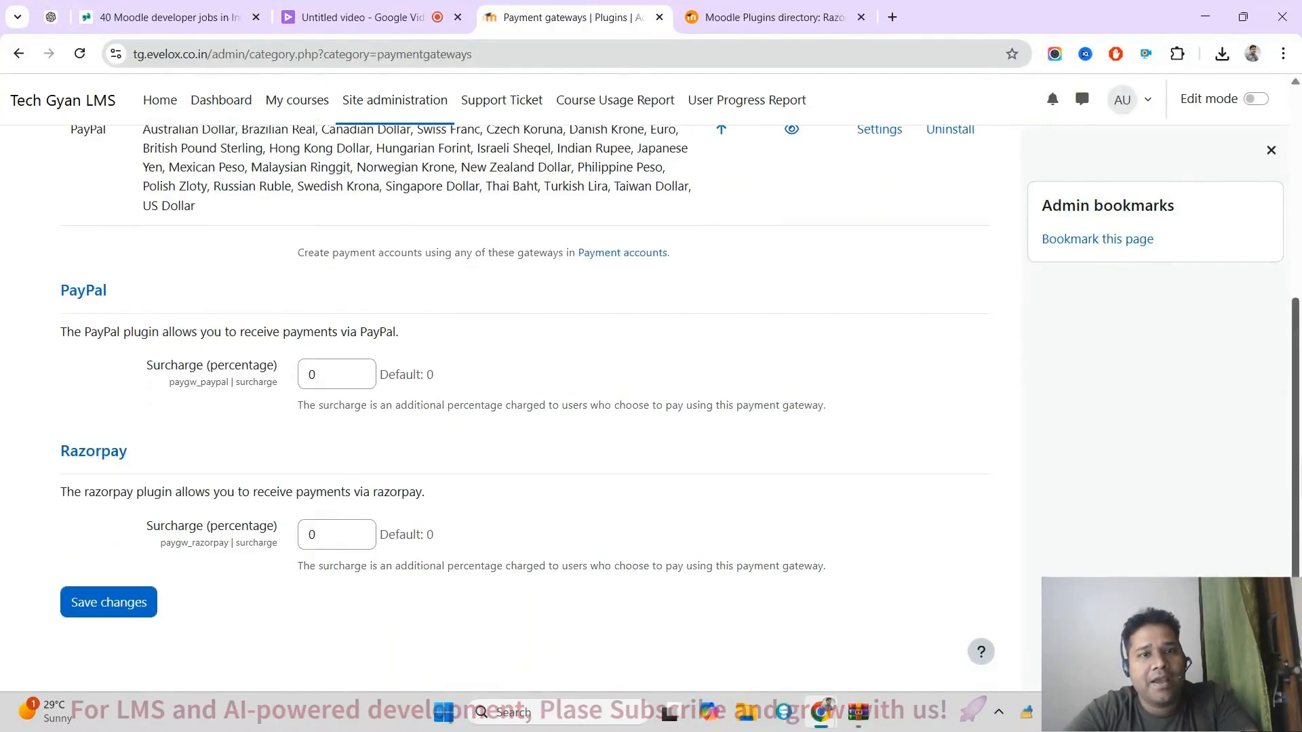
drag(1300, 438, 1298, 415)
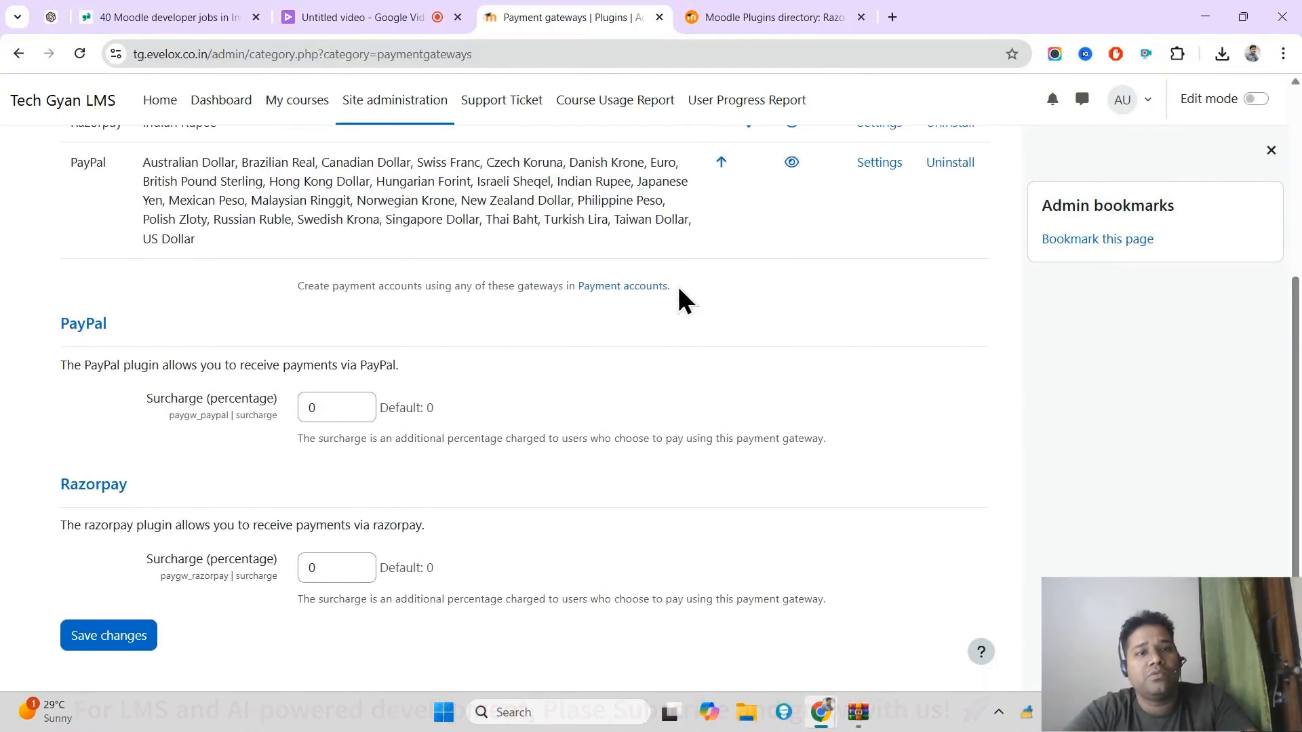
Step: View the Payment accounts page and return to the payment gateways list
click(606, 290)
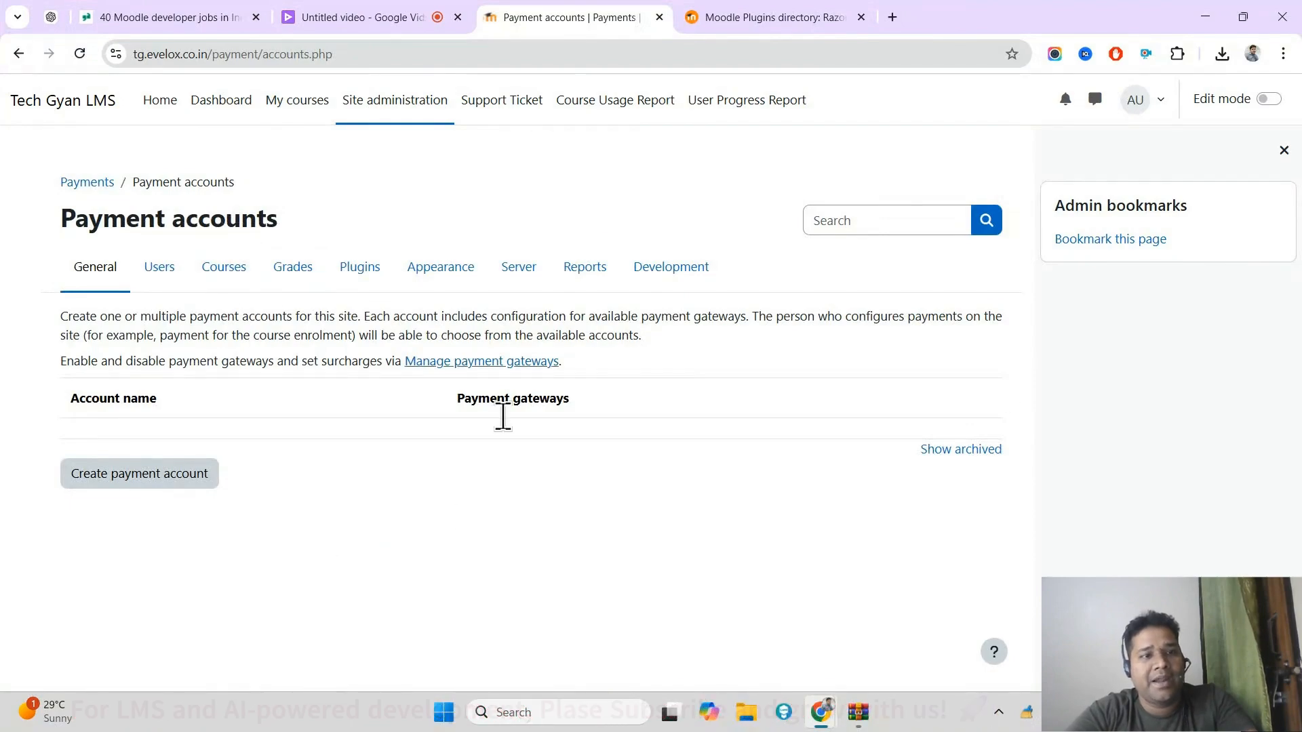
click(19, 53)
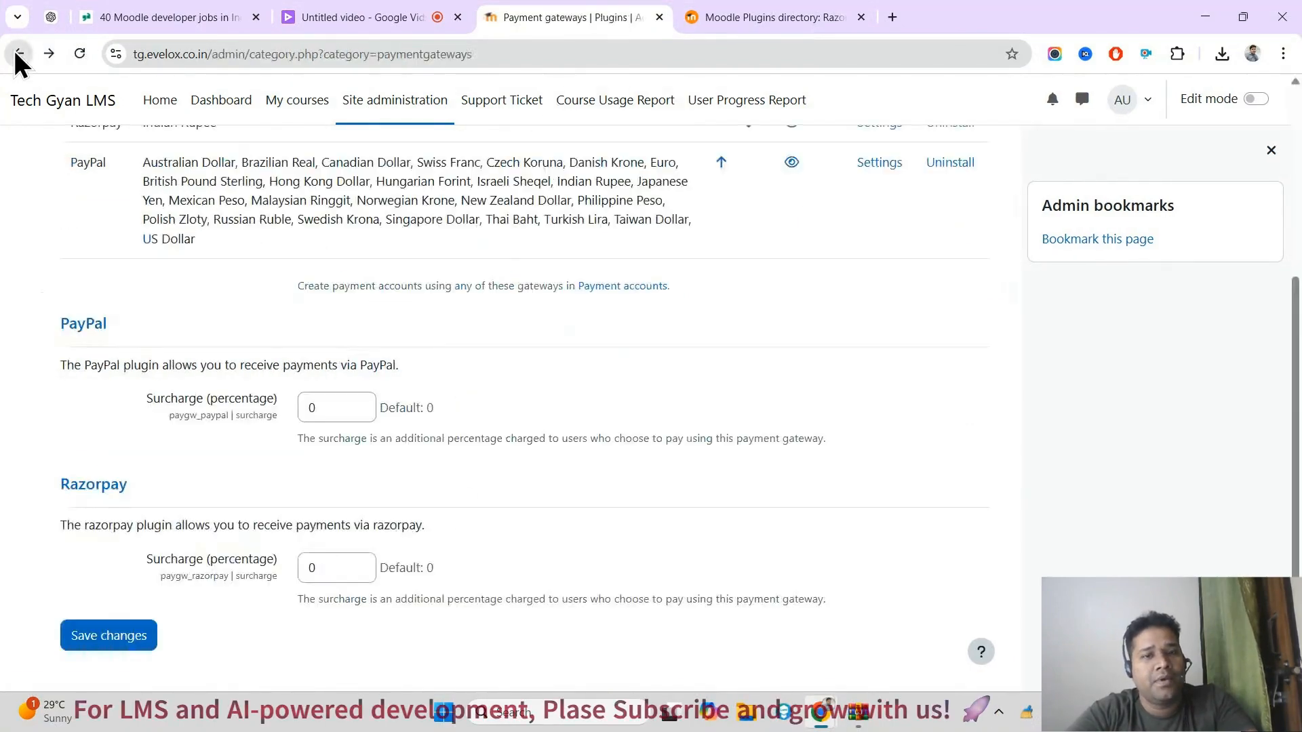
scroll(1295, 380, up, 2)
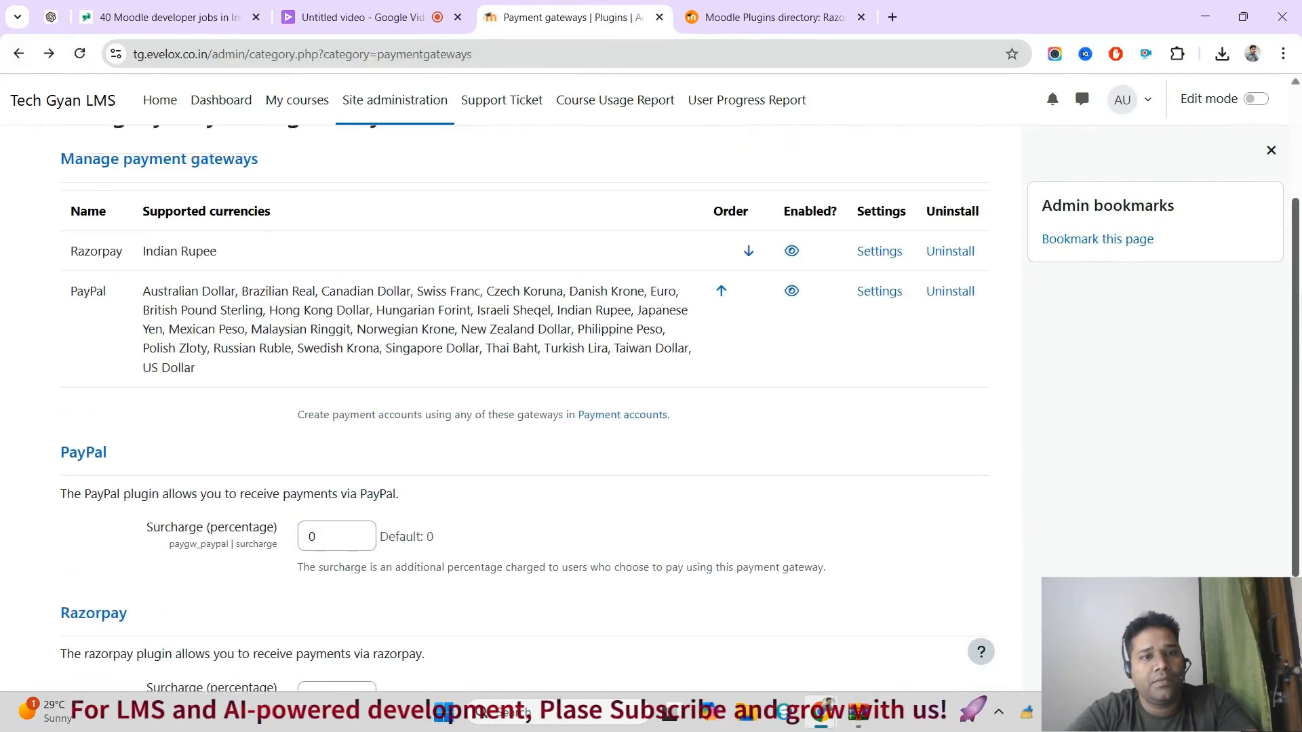
Step: Open the Payment accounts page from the gateway list and start a new payment account named Razor-TG
scroll(1295, 380, down, 1)
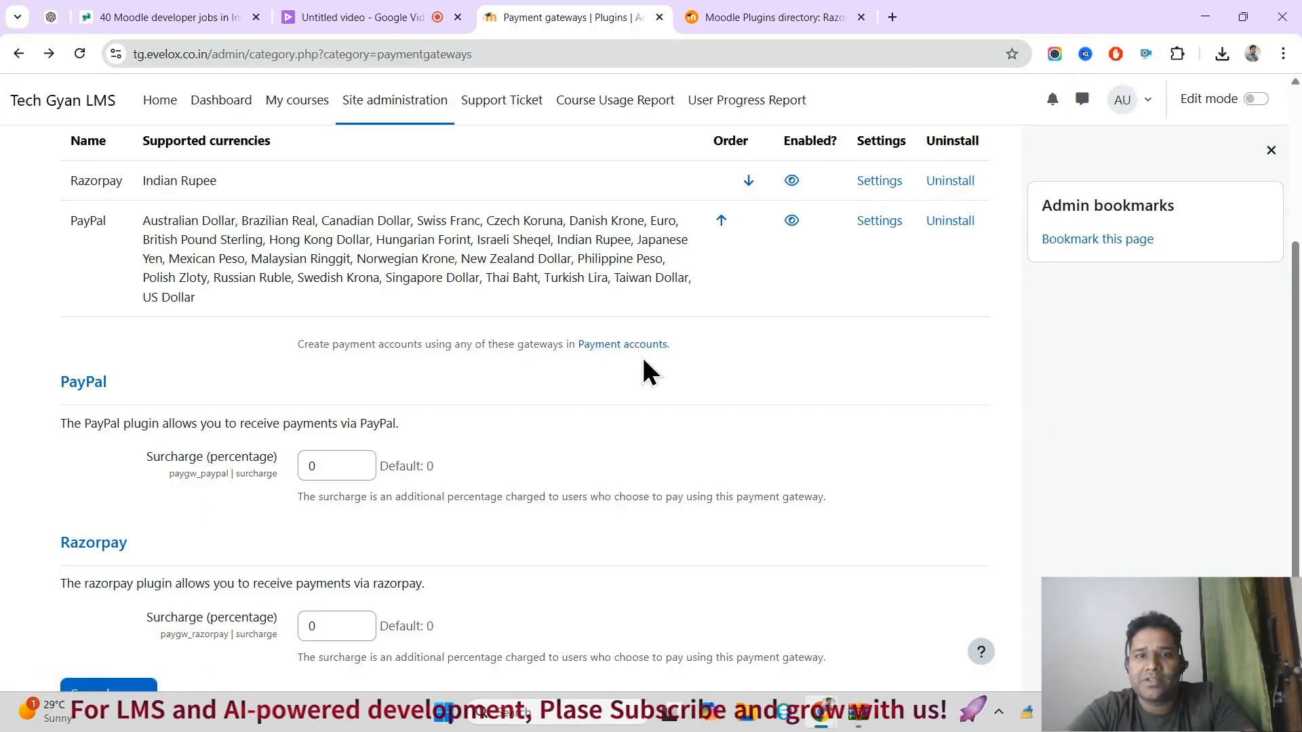
click(608, 346)
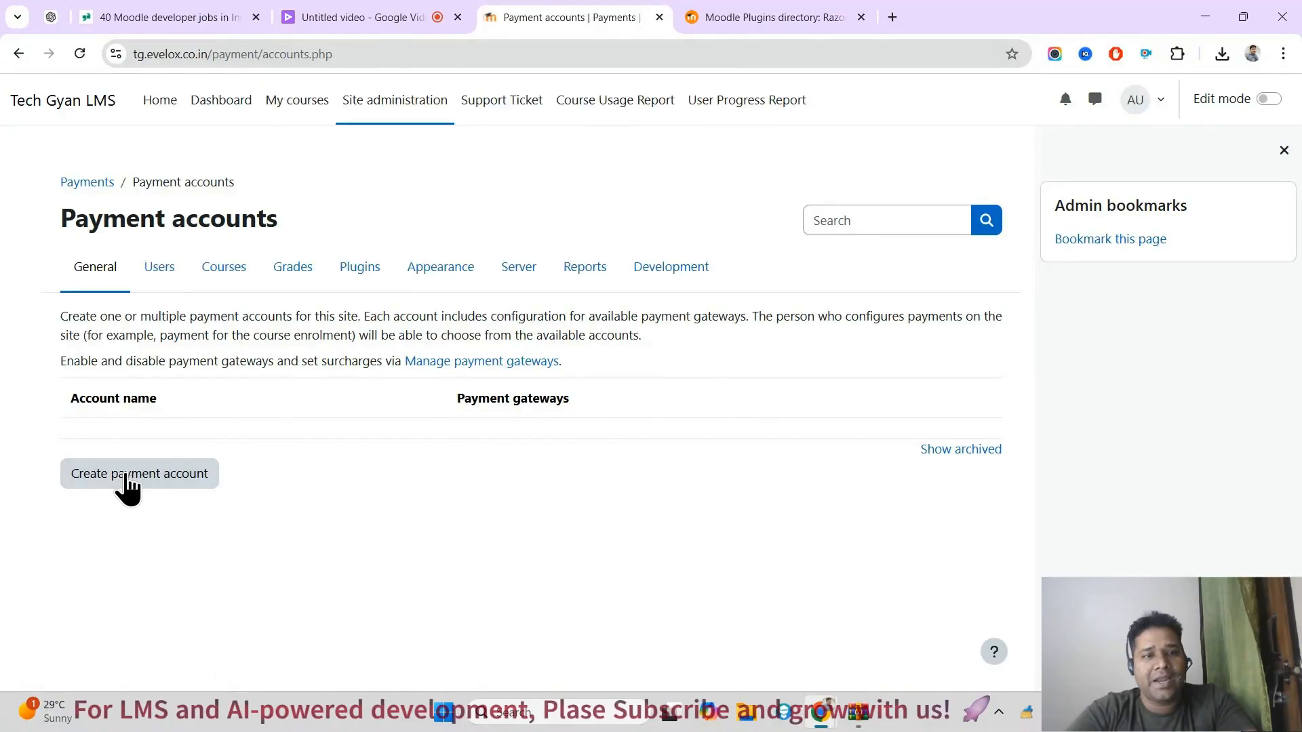
click(126, 476)
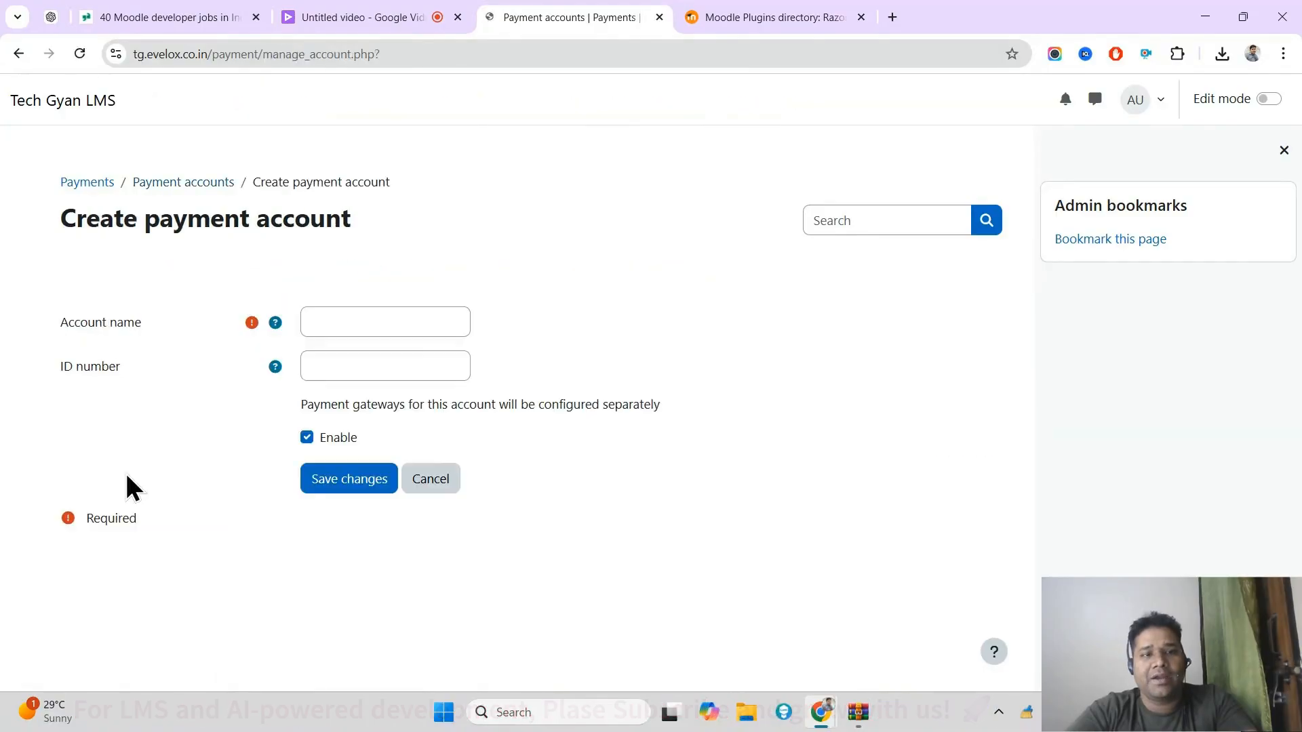
click(383, 325)
text(Ra)
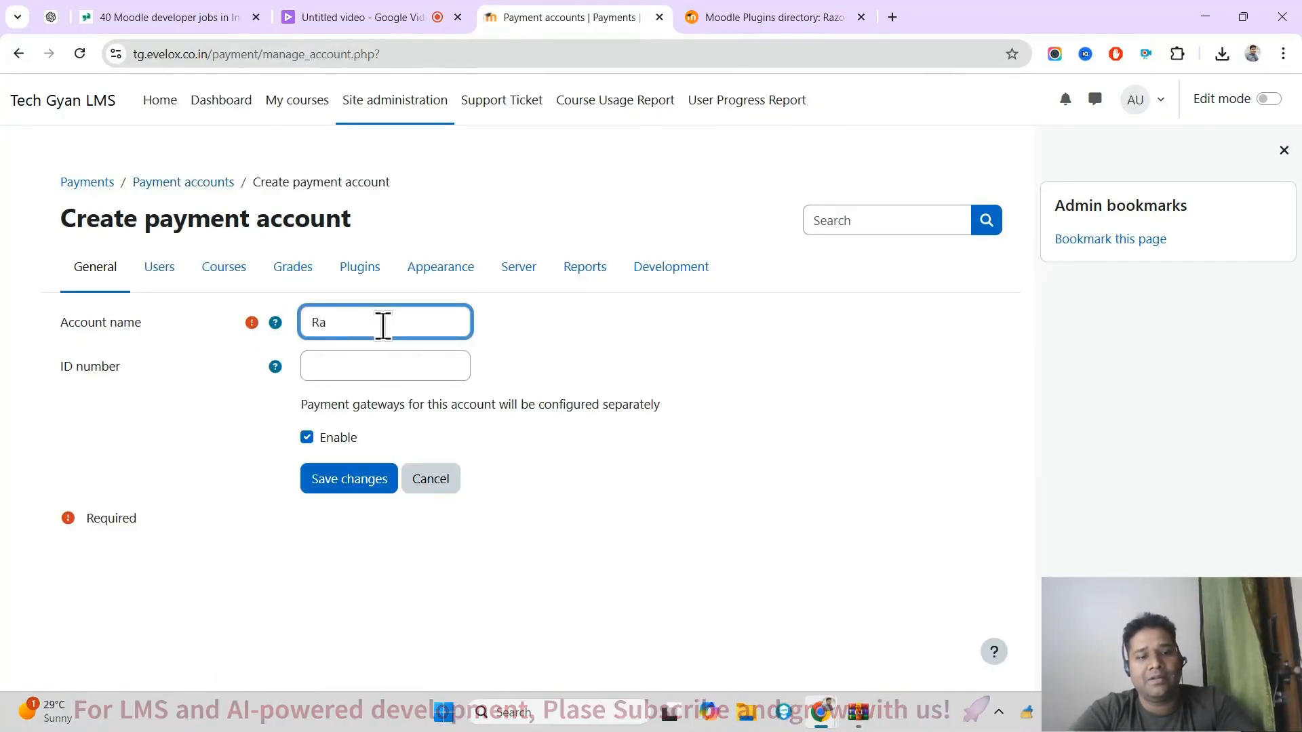
text(zor)
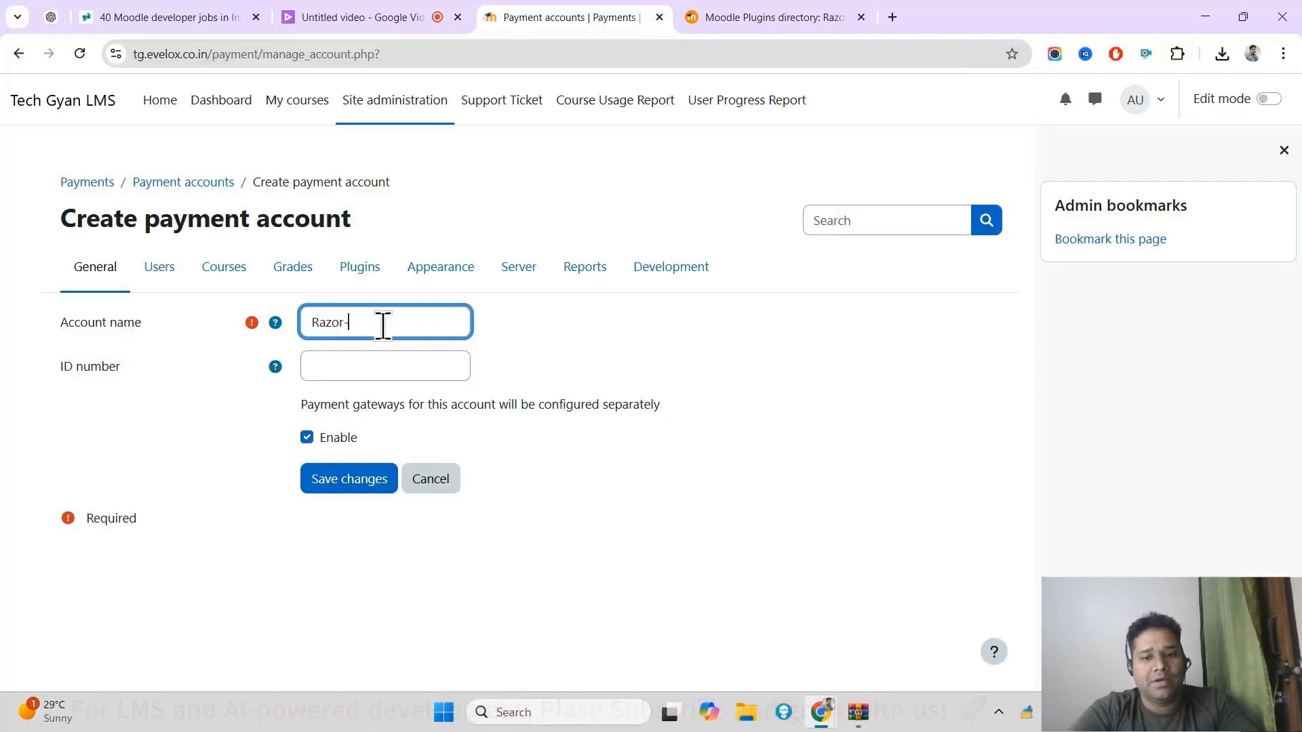
text(-TG)
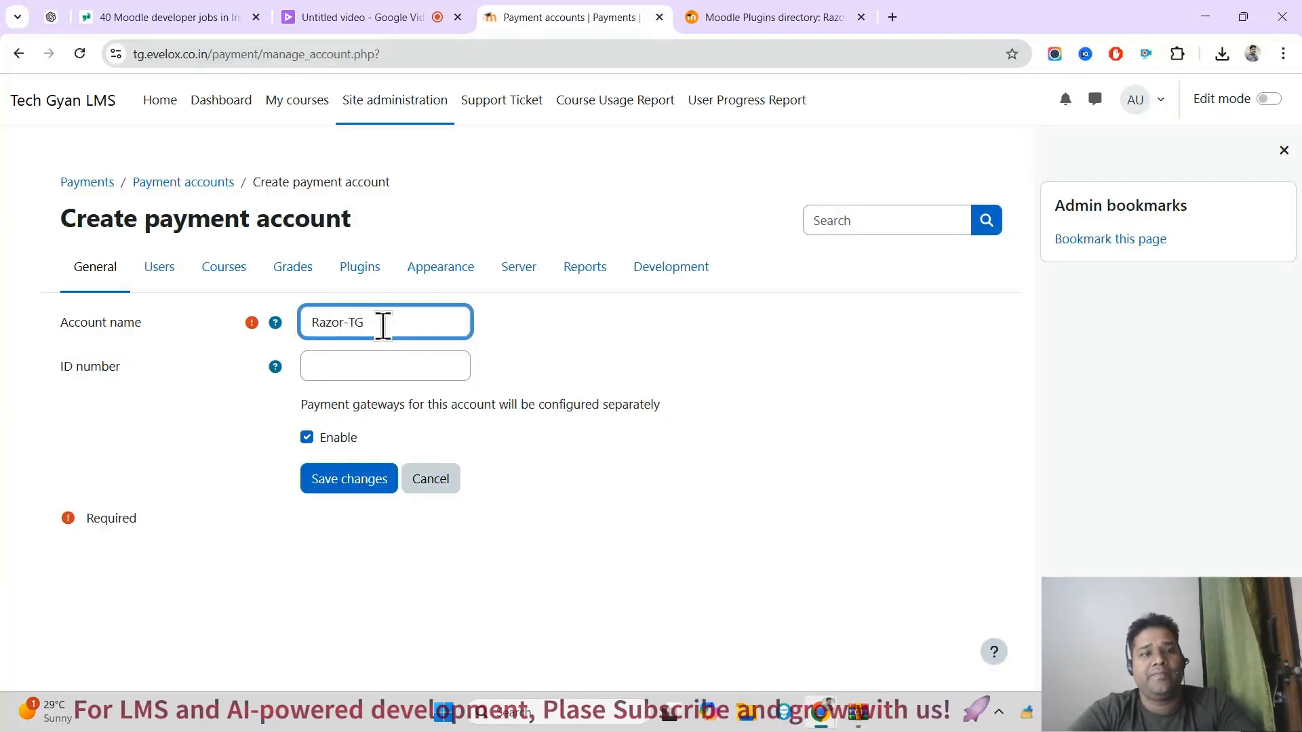
Step: Copy the account name into the ID number and save the new payment account
double_click(383, 327)
triple_click(383, 326)
key(ctrl+c)
click(375, 365)
key(ctrl+v)
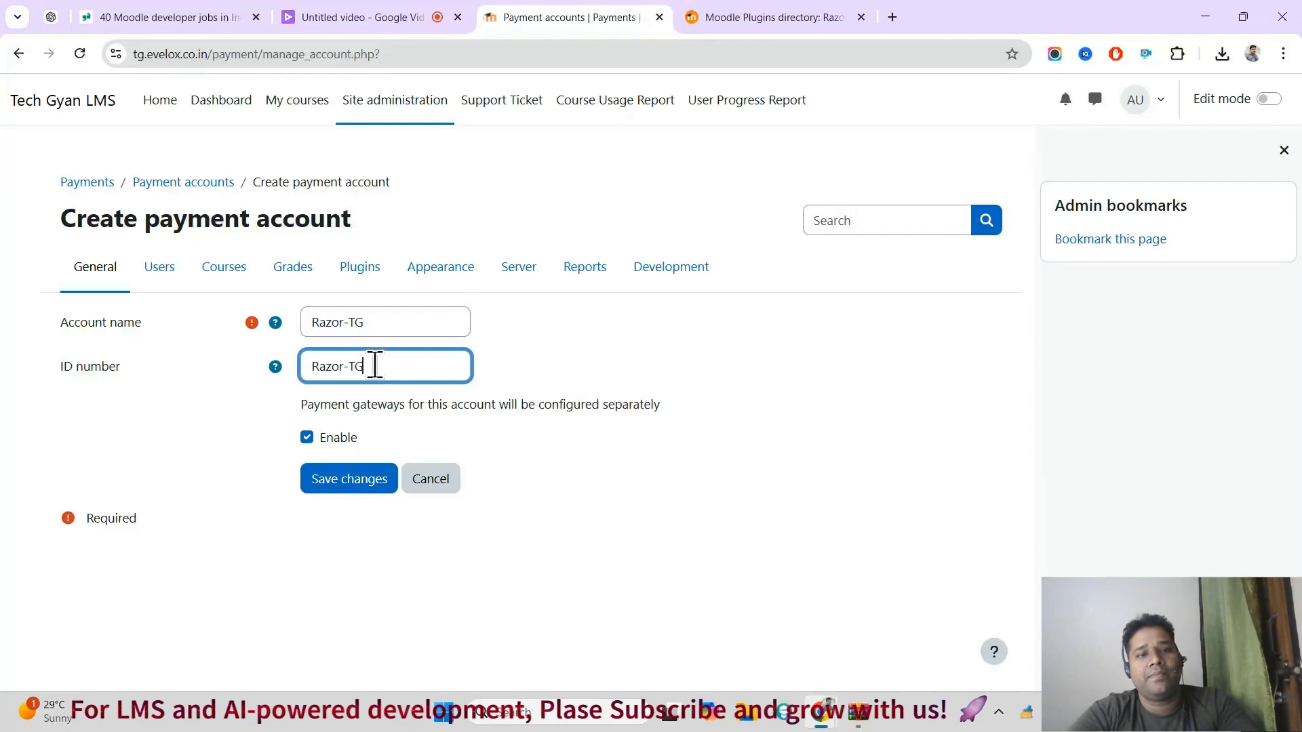
click(352, 477)
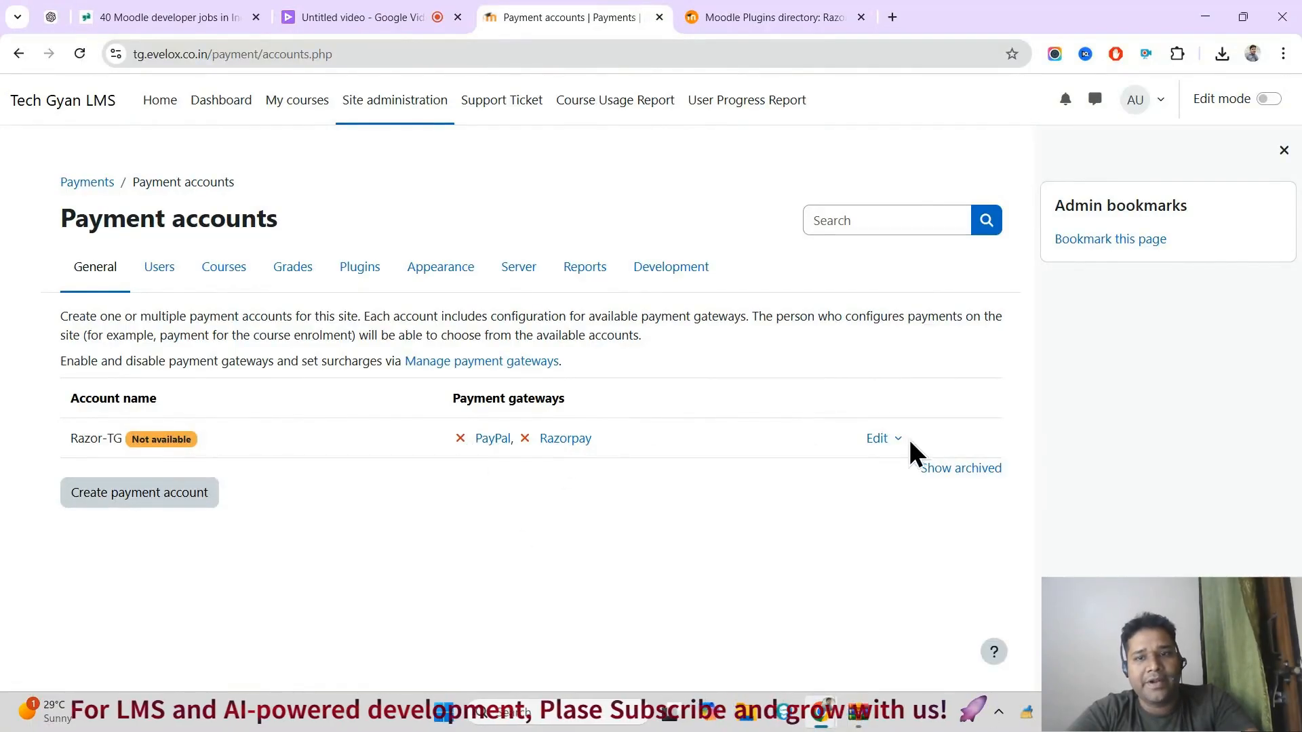
Step: View the Razor-TG account's edit form and the Manage payment gateways page, returning to the payment accounts list
click(878, 440)
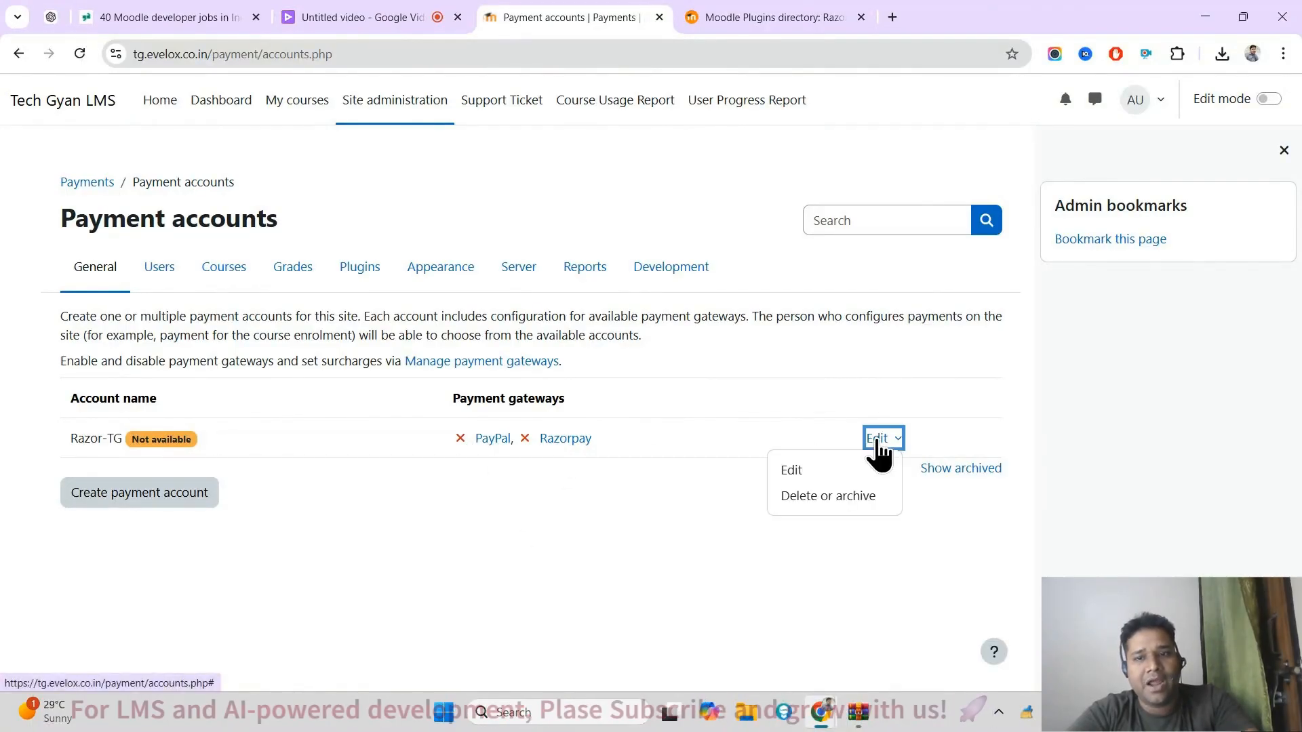
click(798, 473)
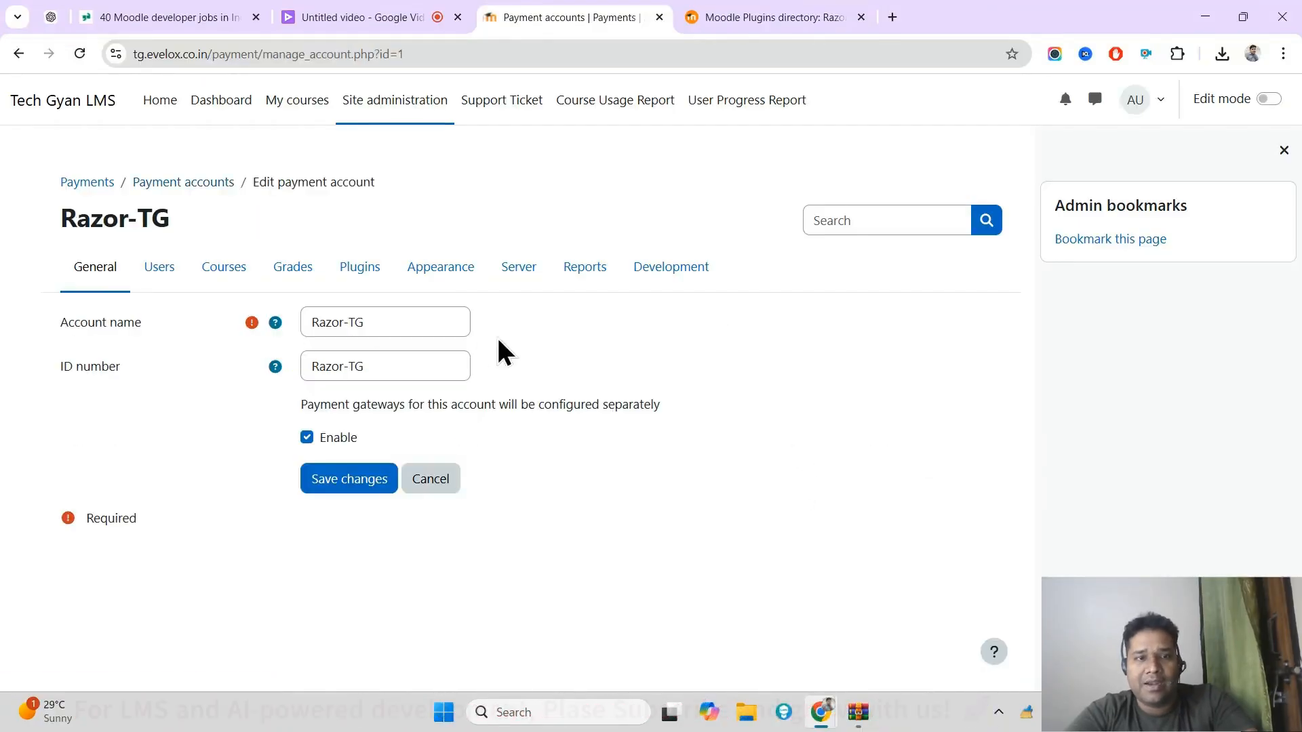
click(18, 57)
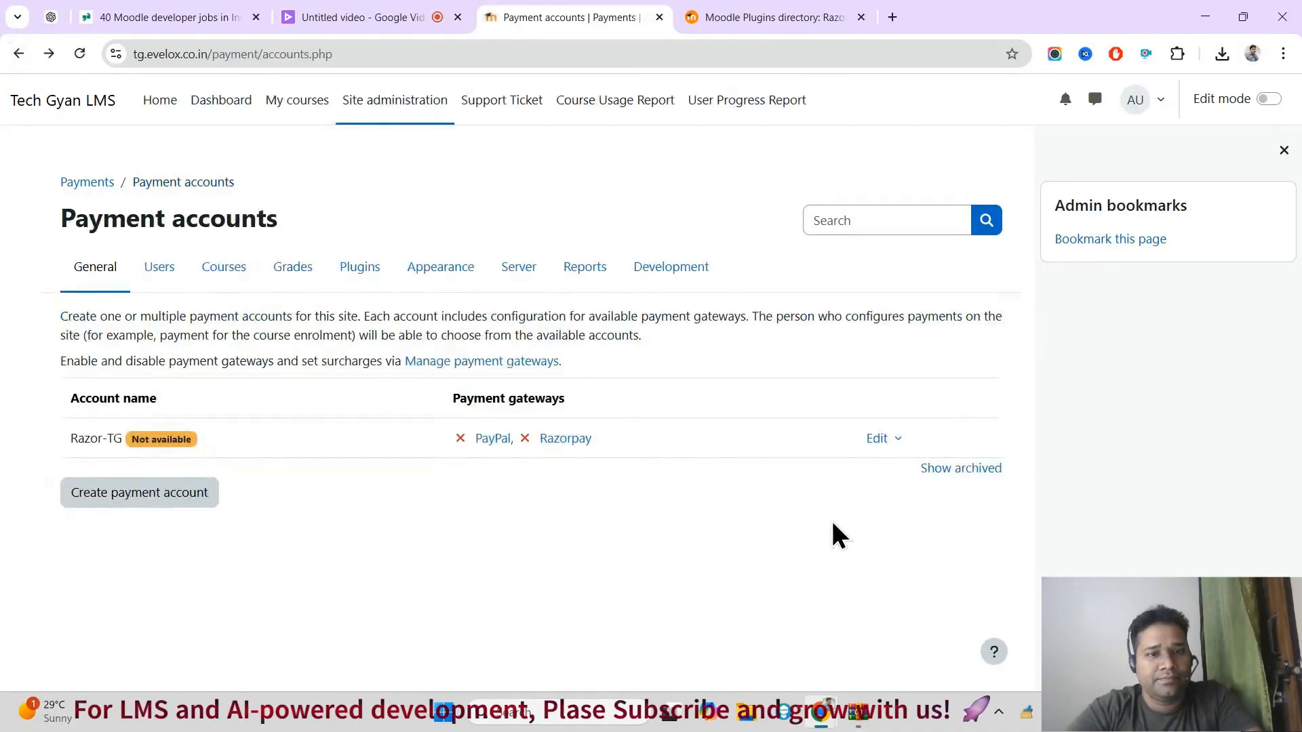
click(455, 362)
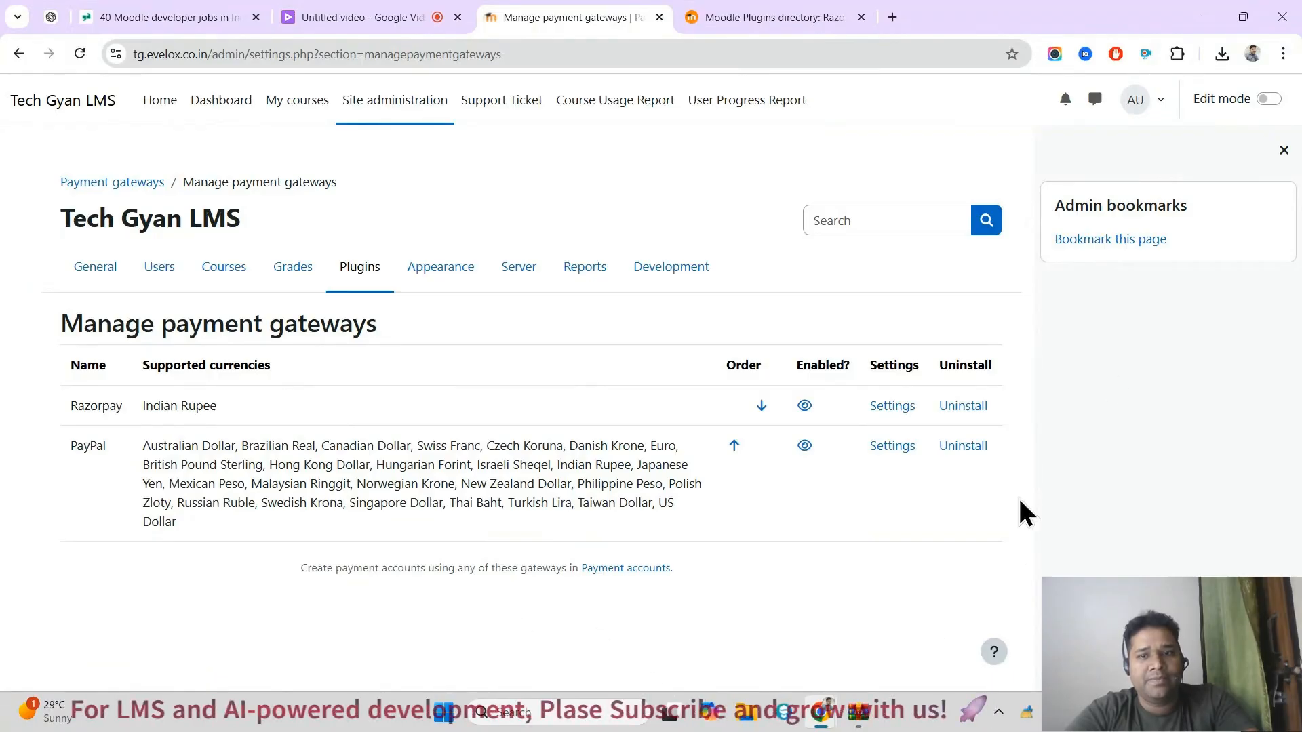
key(alt+Left)
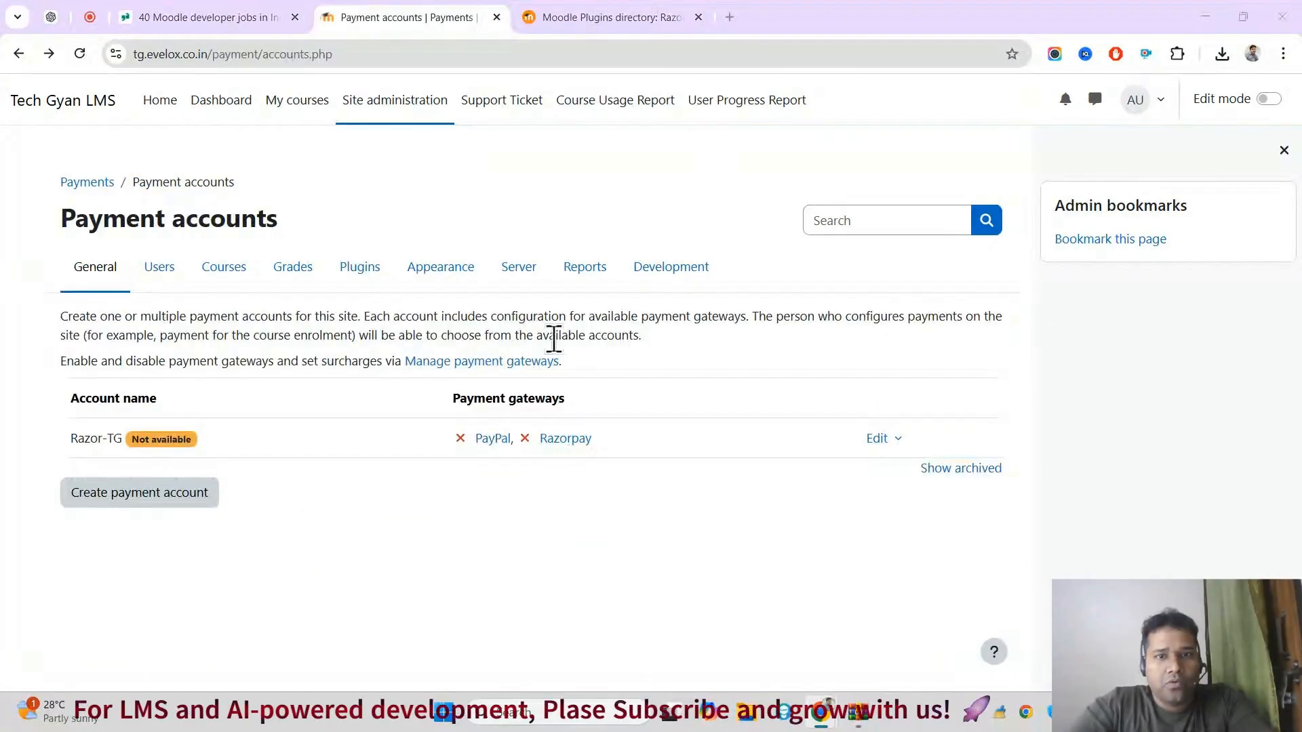
Step: Close the block drawer and check the demo credentials on the Razorpay plugin's directory page, returning to the payment accounts
click(1284, 150)
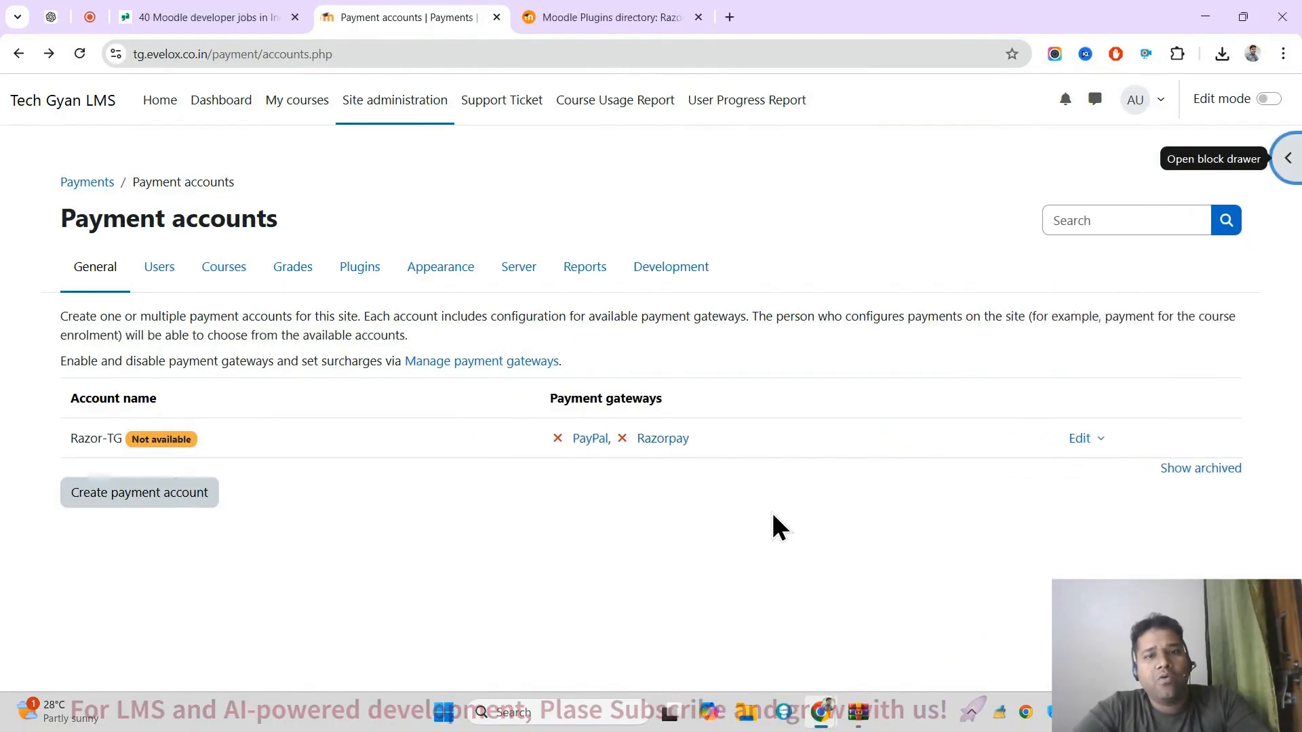
click(614, 17)
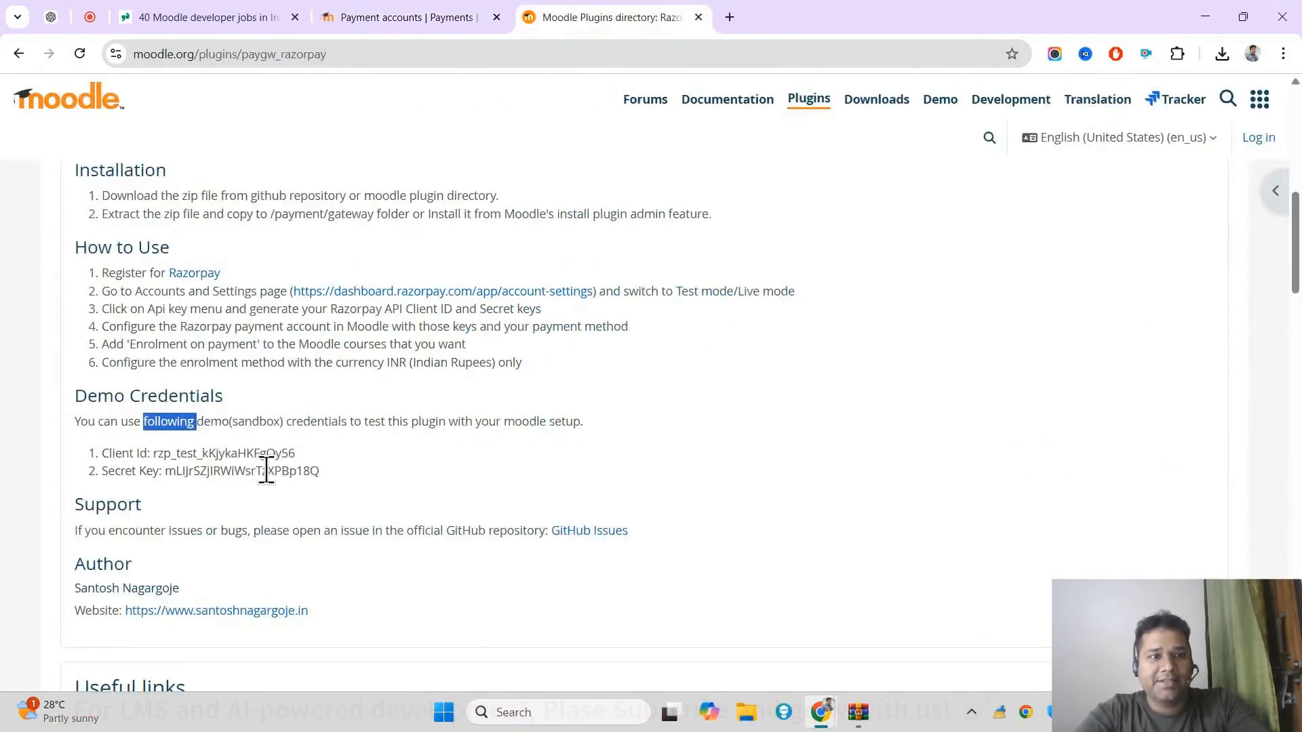
double_click(252, 468)
click(414, 15)
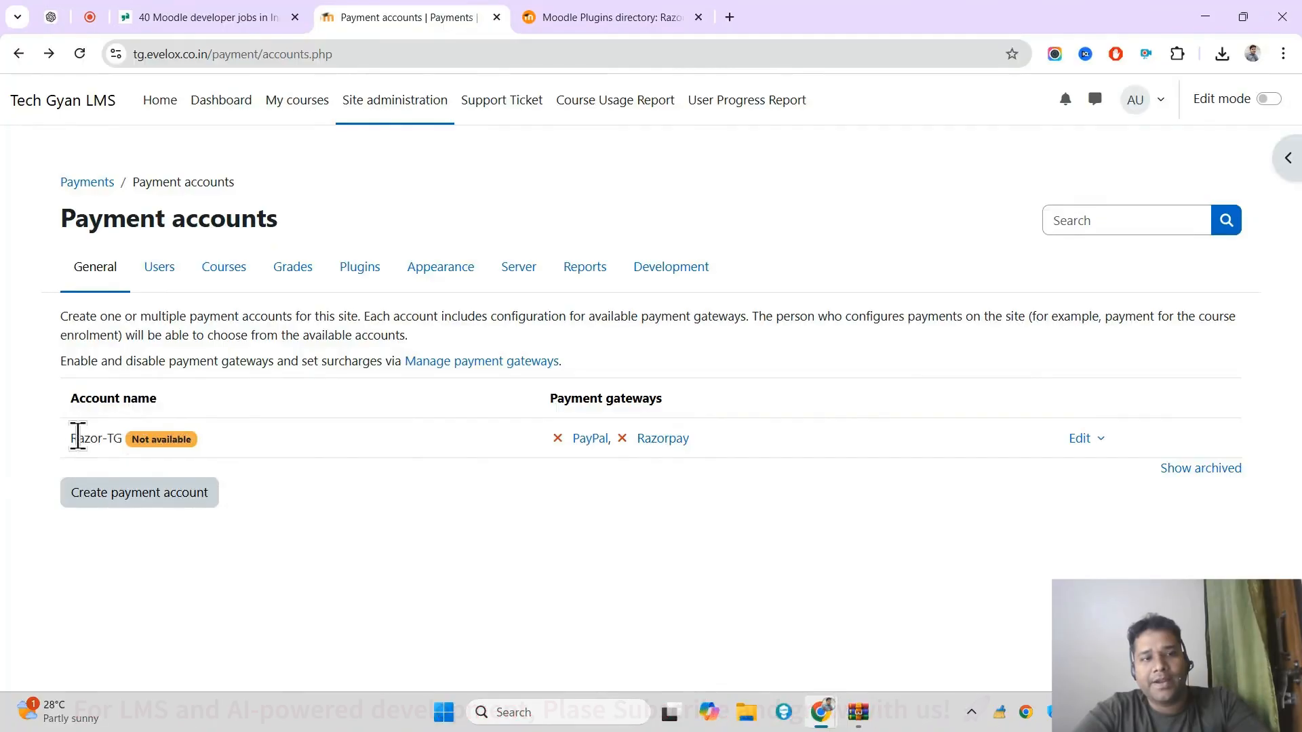
Step: Open the Razorpay gateway configuration of the Razor-TG account and enable the gateway
drag(77, 437, 174, 438)
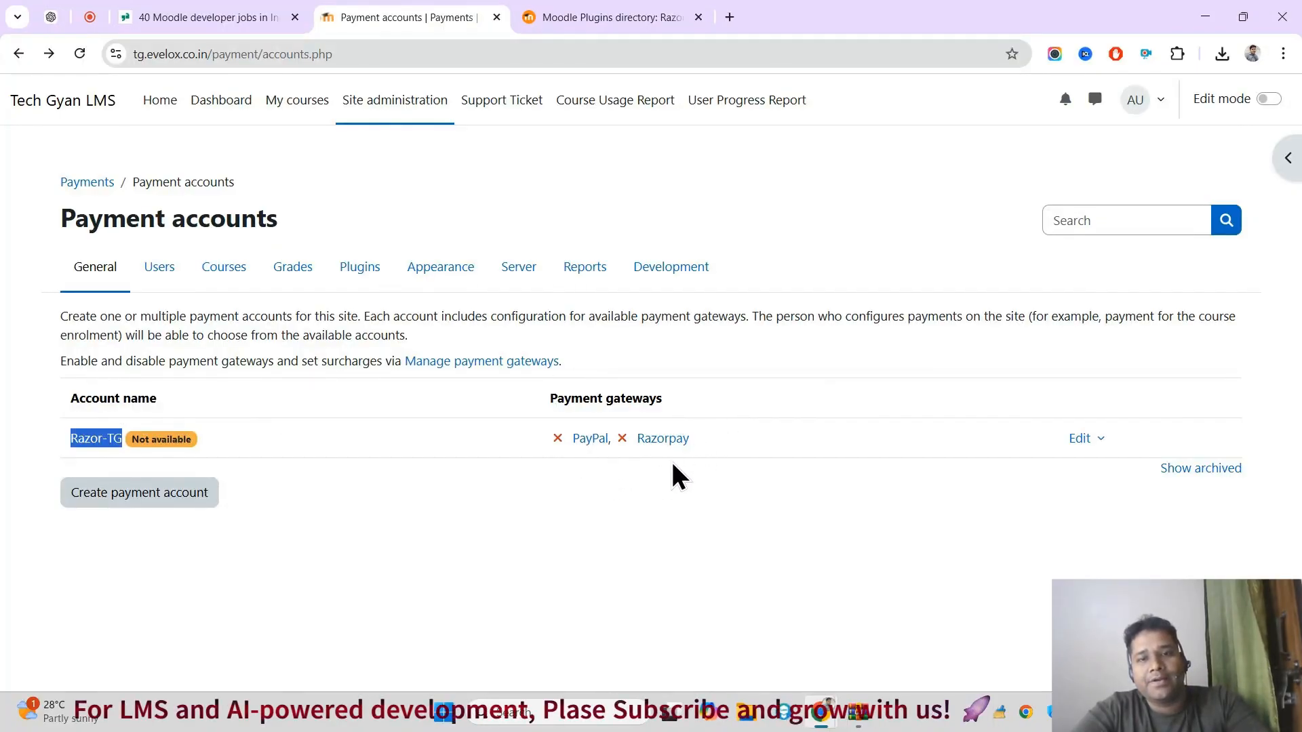
drag(719, 442, 640, 440)
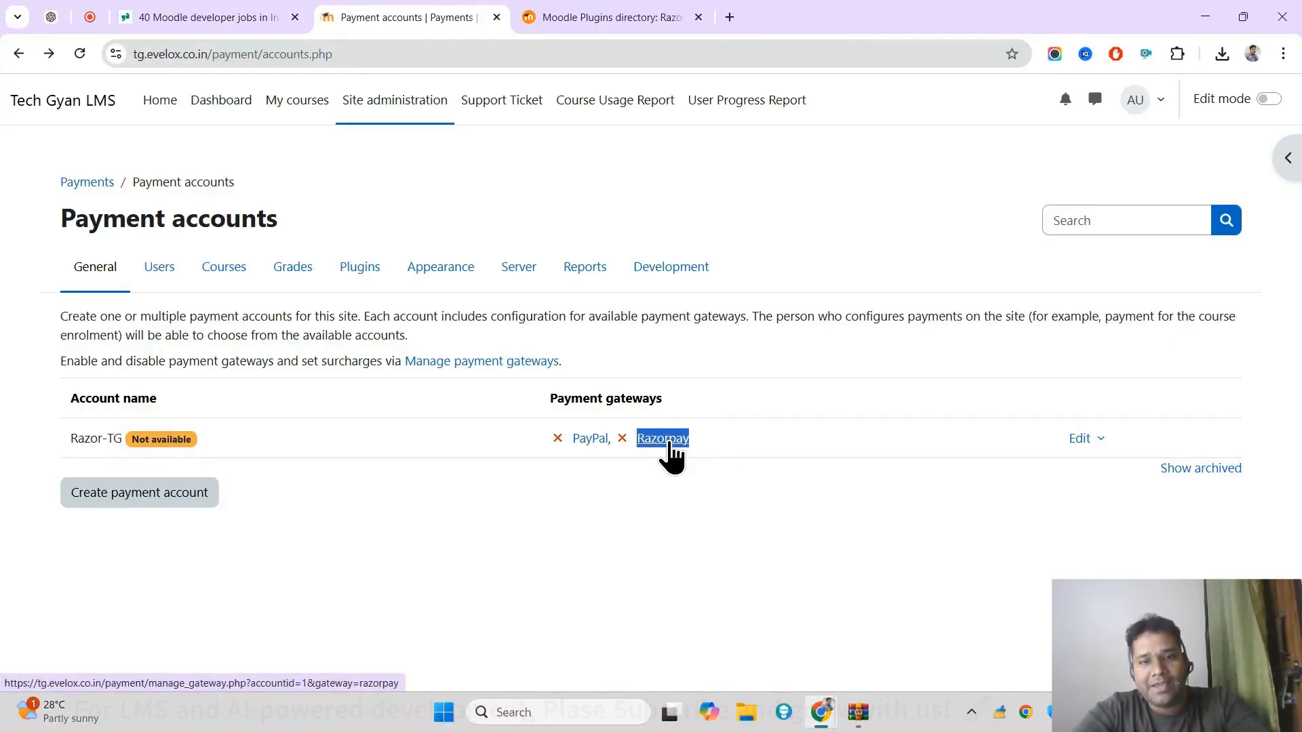
click(669, 440)
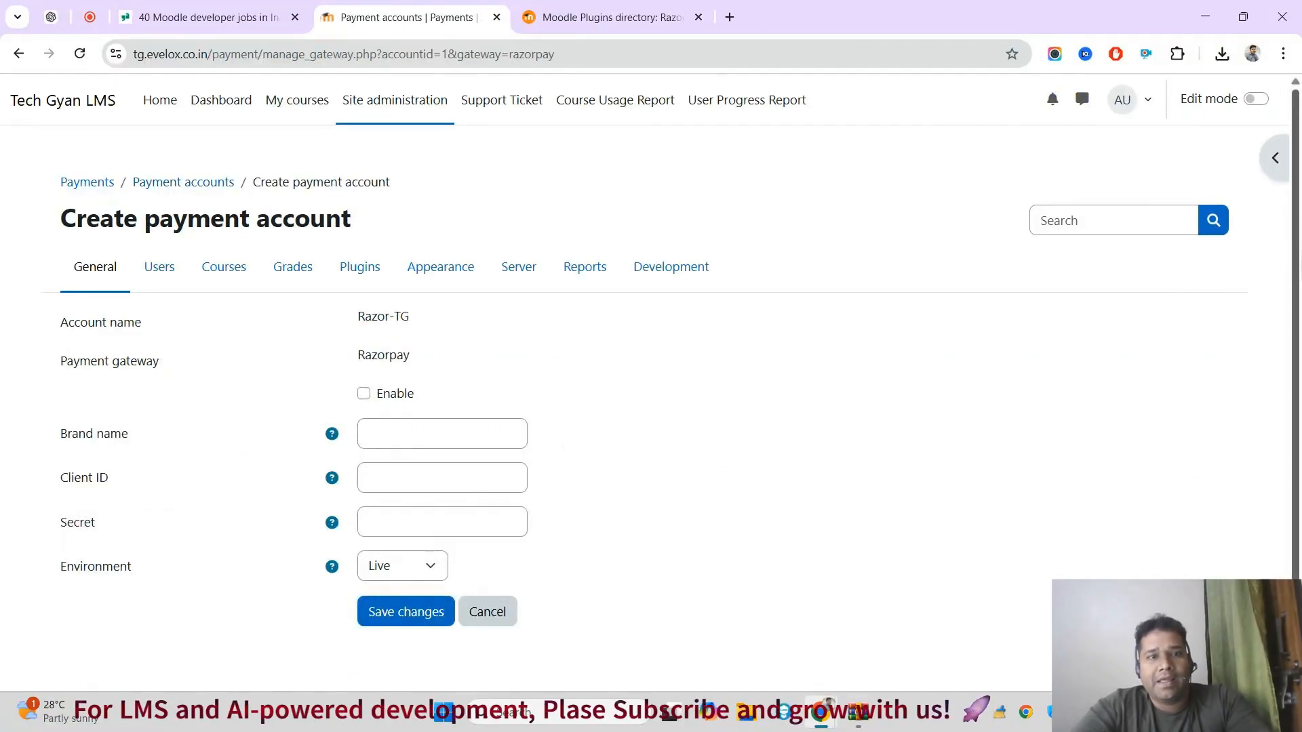
drag(1295, 611, 1295, 632)
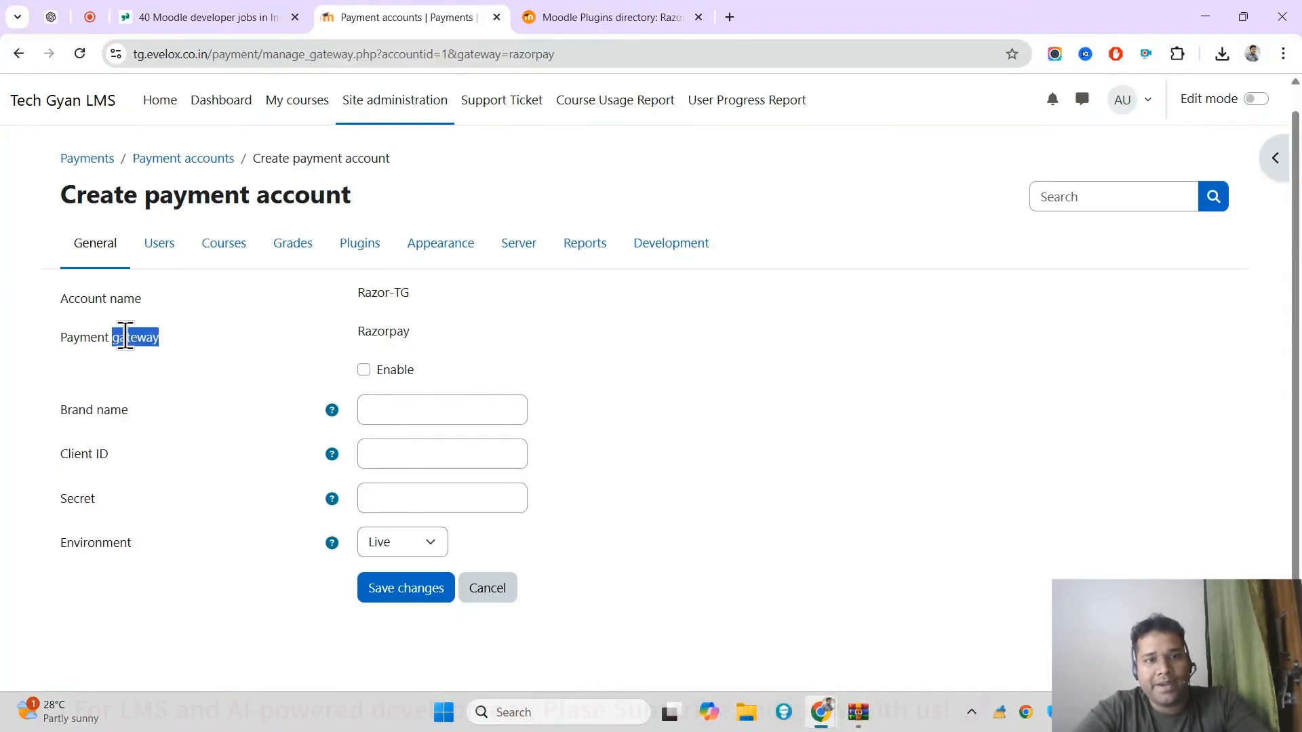
drag(126, 334, 409, 322)
click(384, 358)
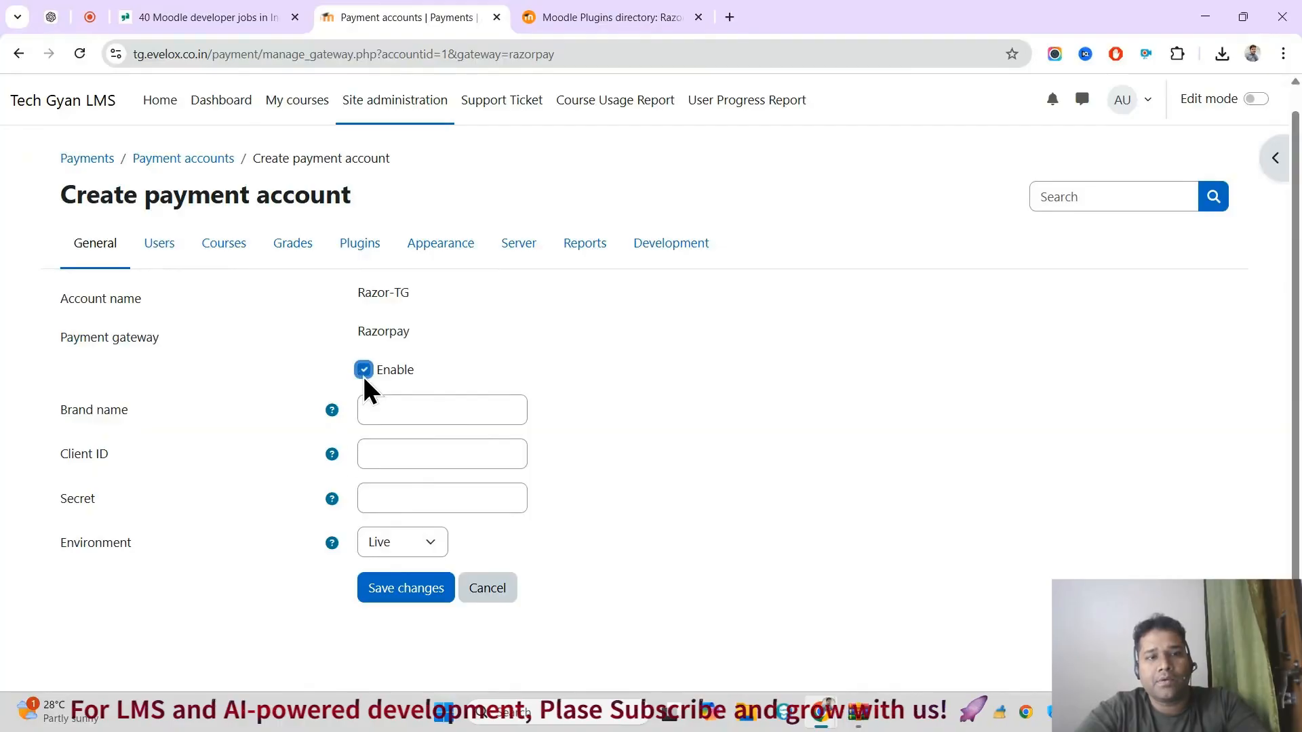
Step: Copy the demo client ID from the plugin's directory page into the Client ID of the Razorpay gateway configuration
click(402, 407)
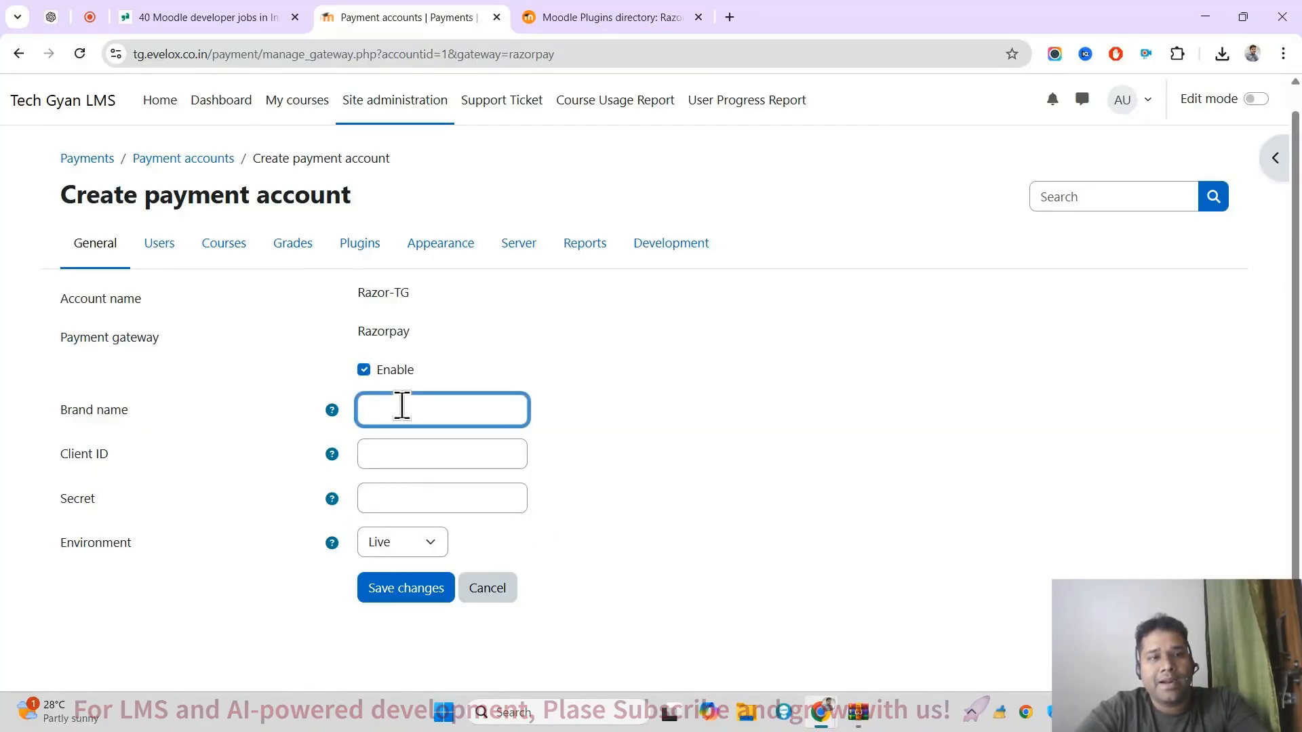
click(460, 461)
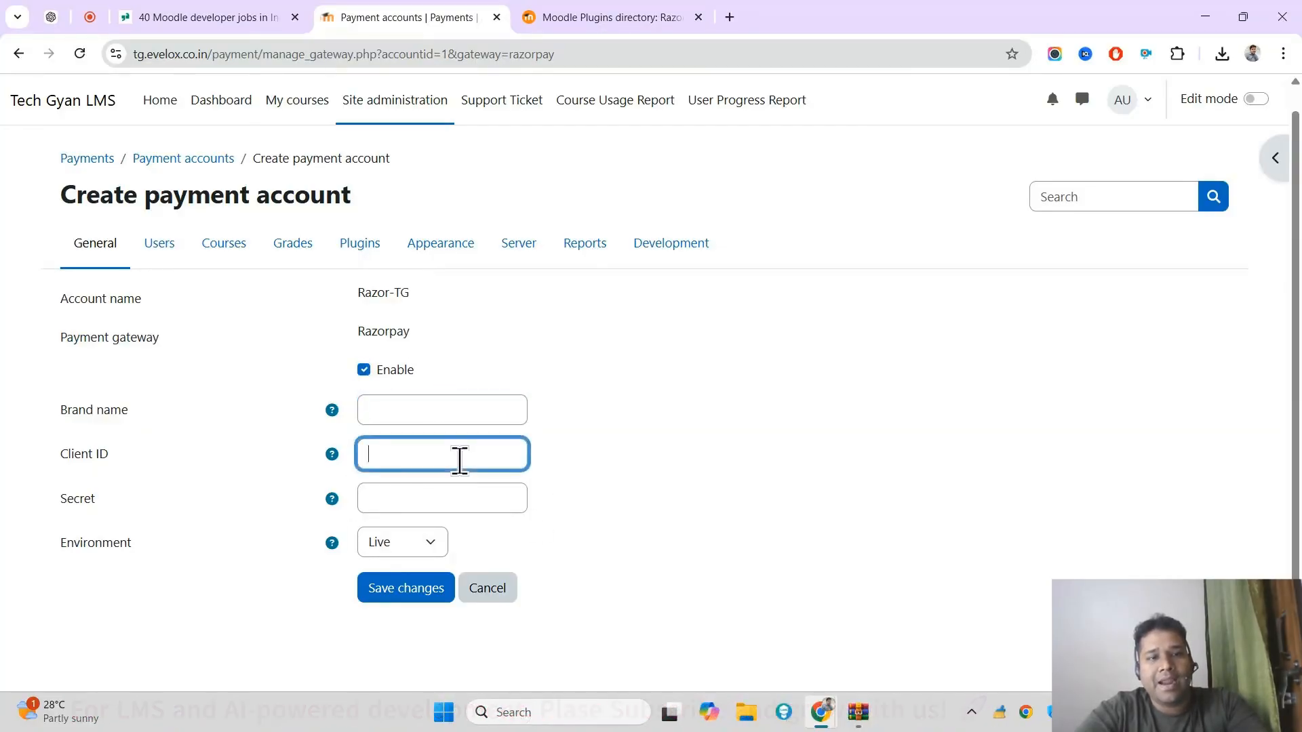
click(448, 493)
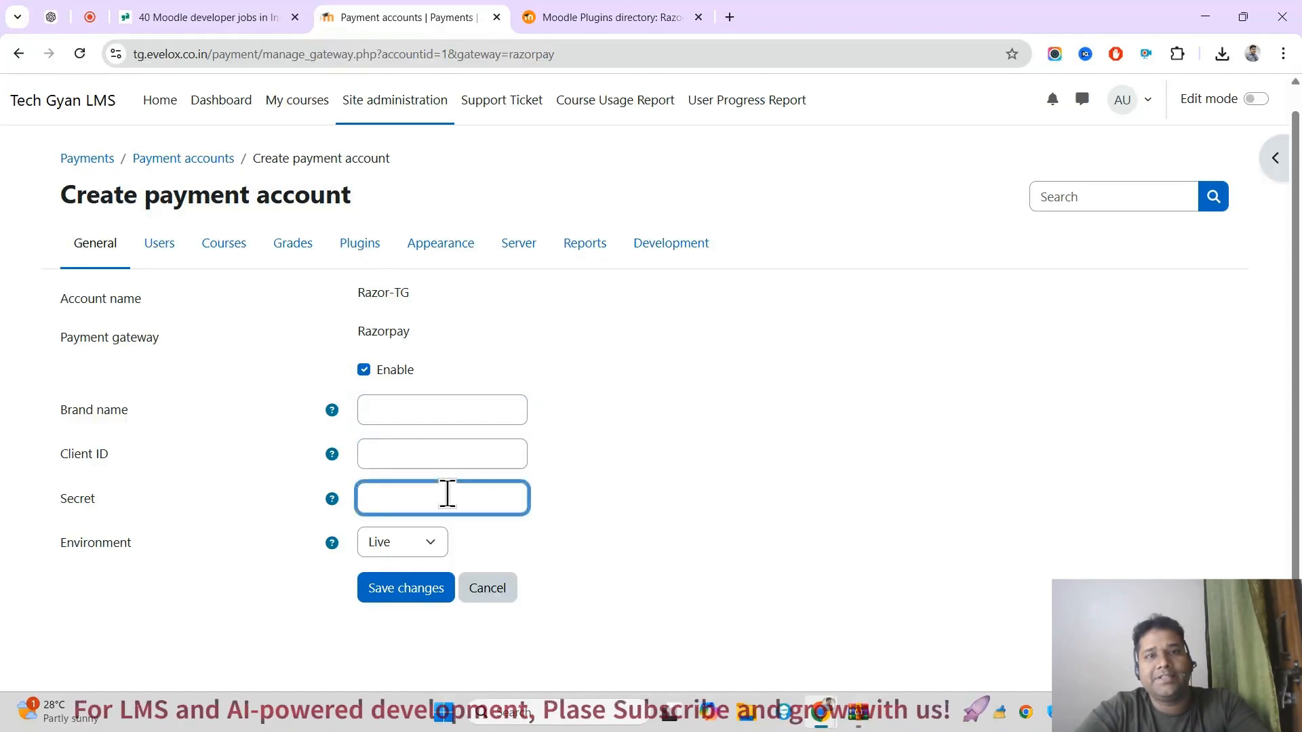
click(561, 15)
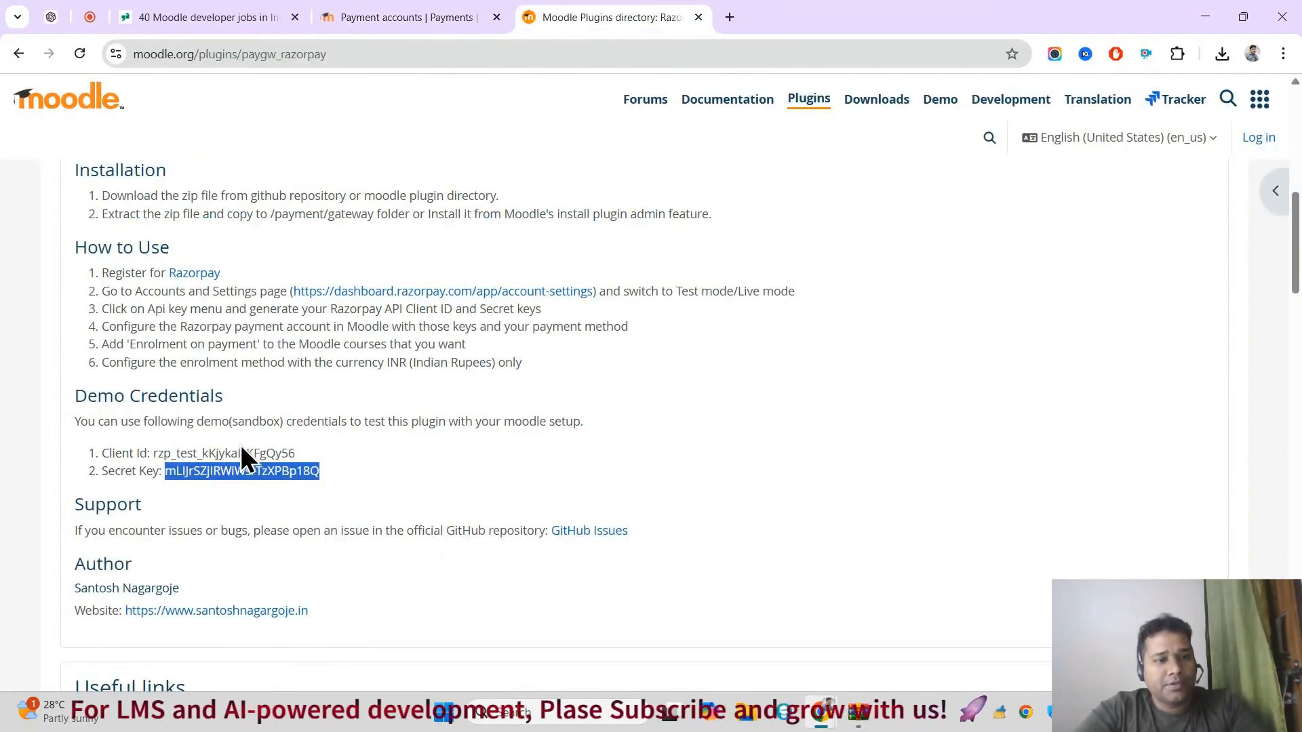
double_click(215, 453)
key(ctrl+c)
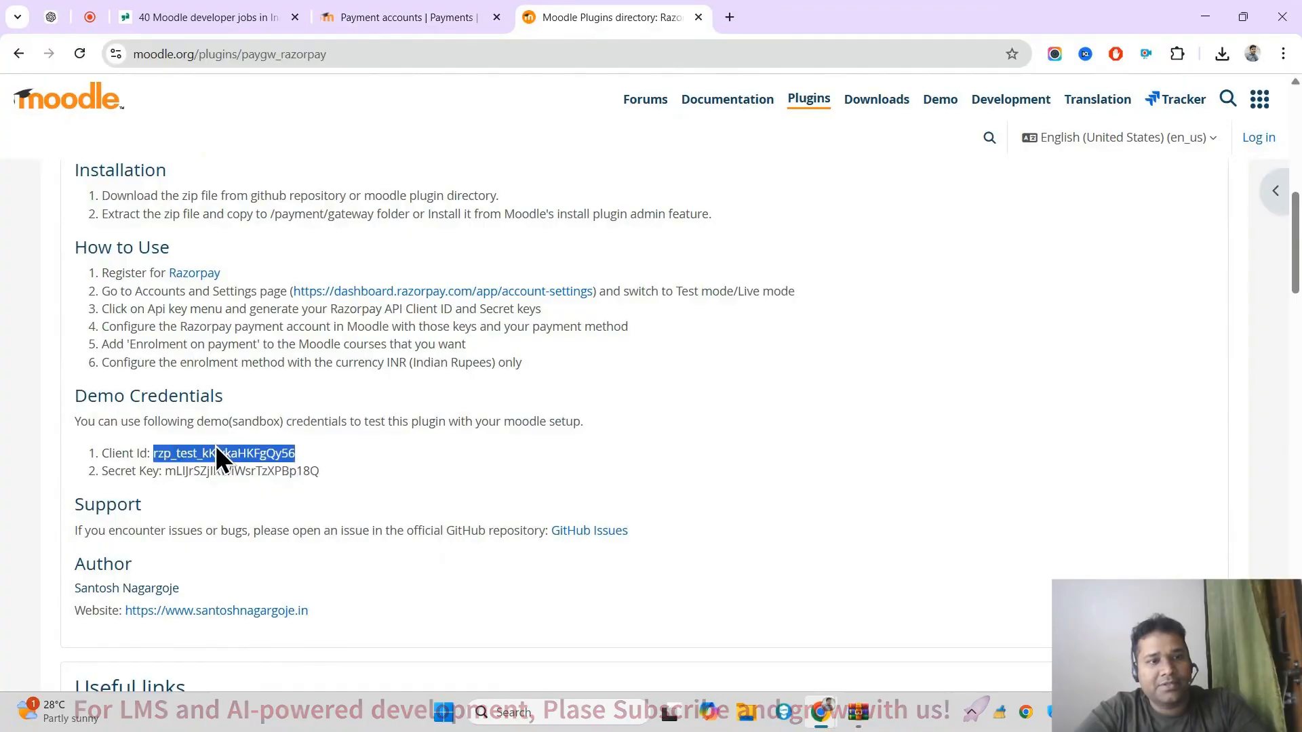
click(381, 15)
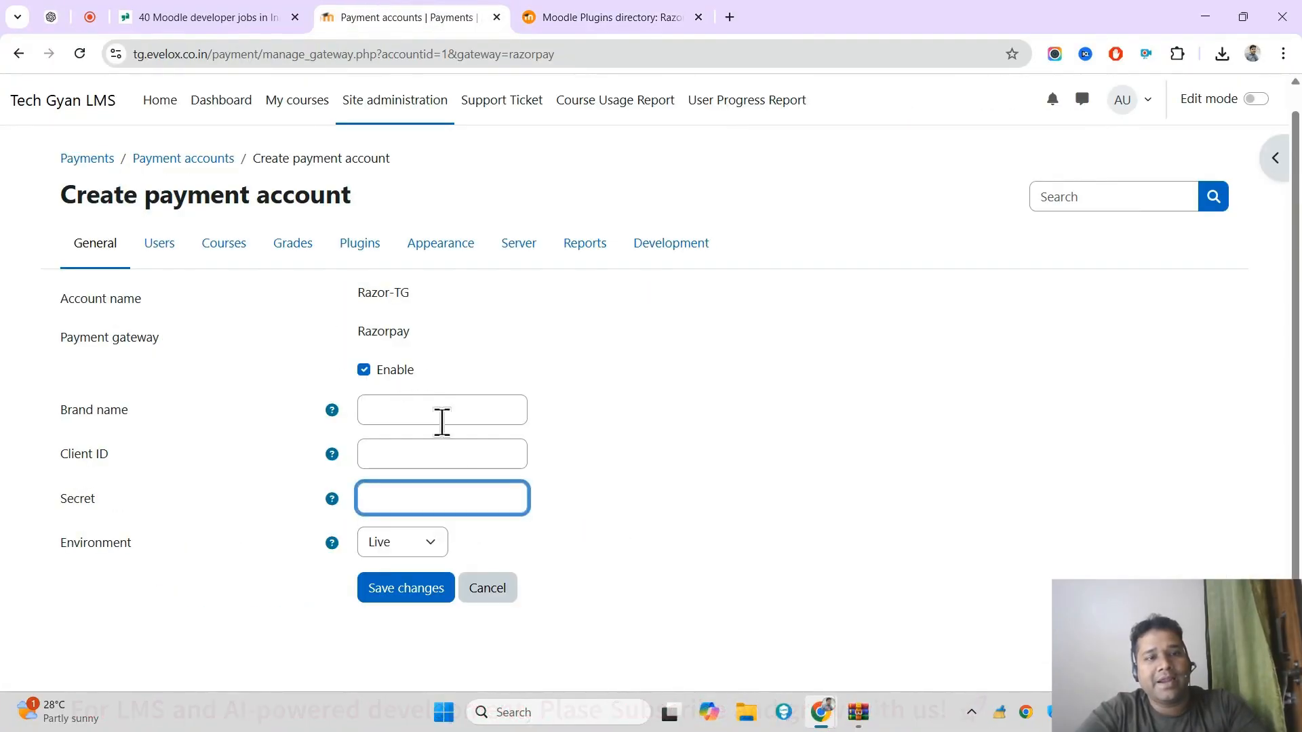
click(453, 451)
key(ctrl+v)
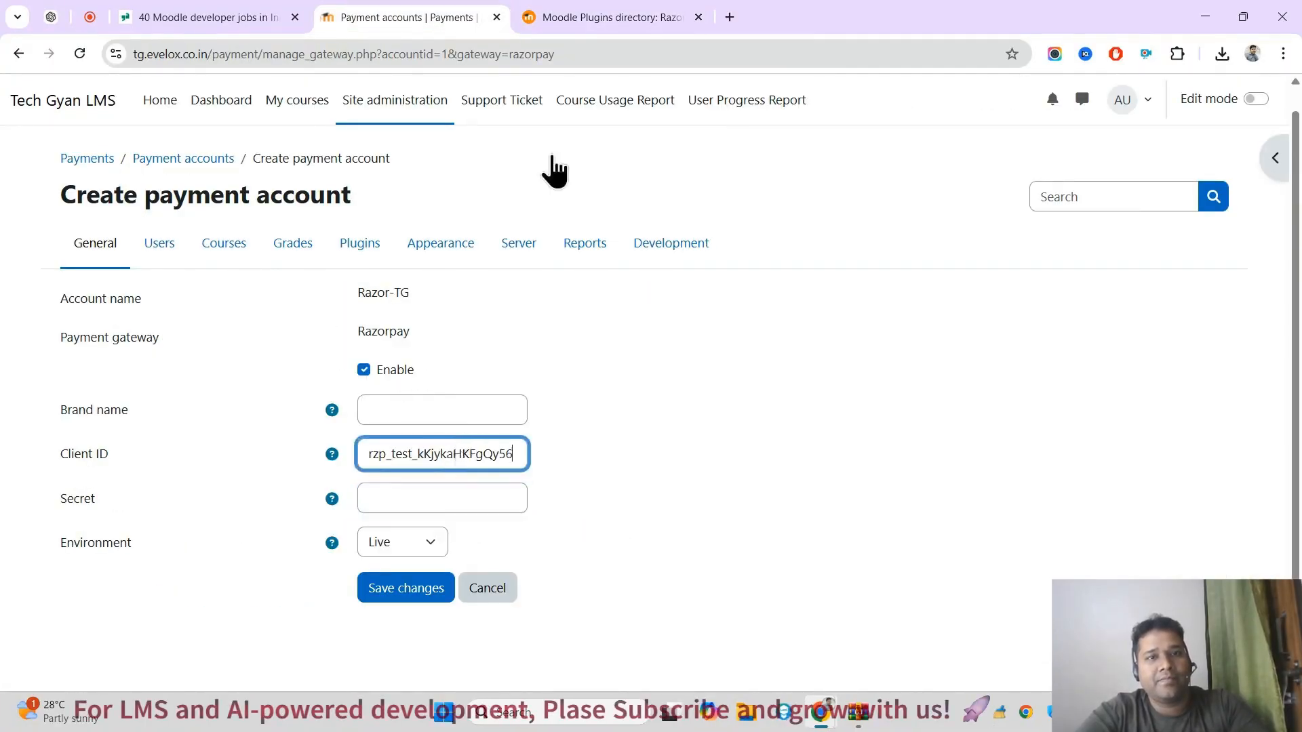
Step: Copy the demo secret key from the plugin's directory page into the Secret of the Razorpay gateway configuration
click(676, 15)
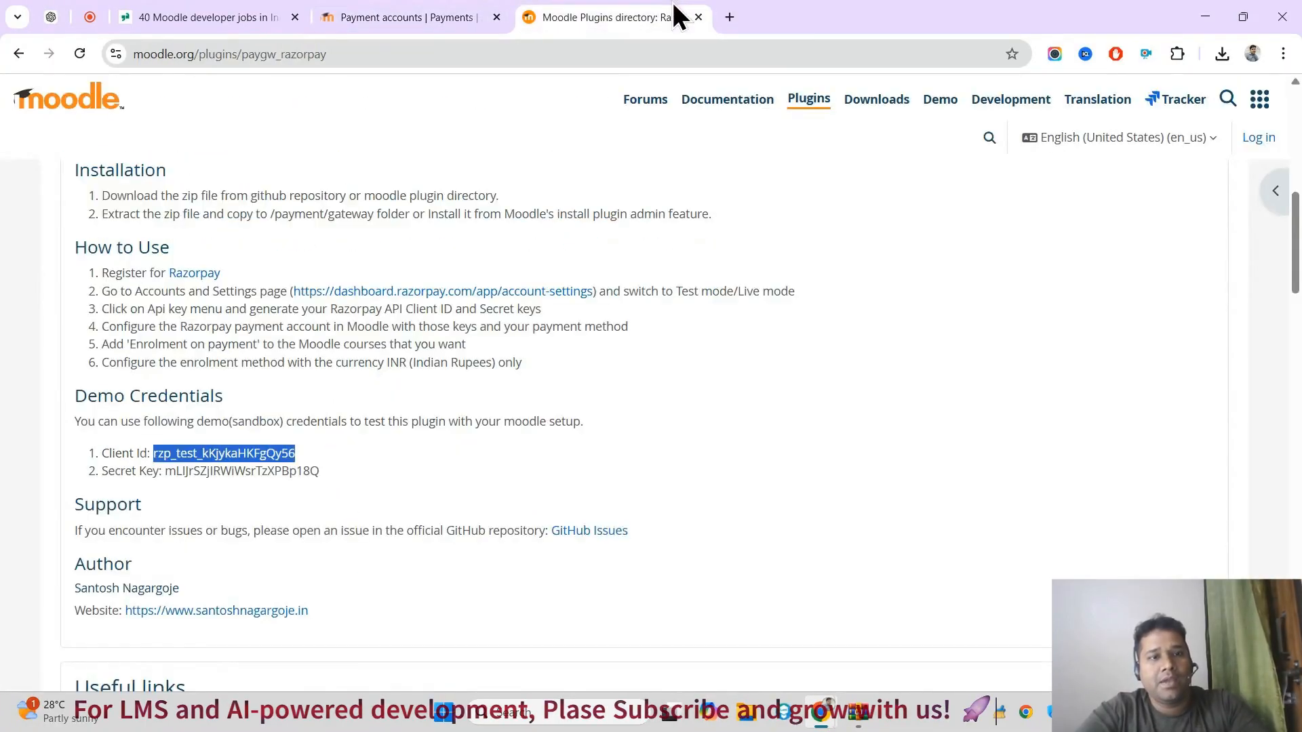
double_click(226, 472)
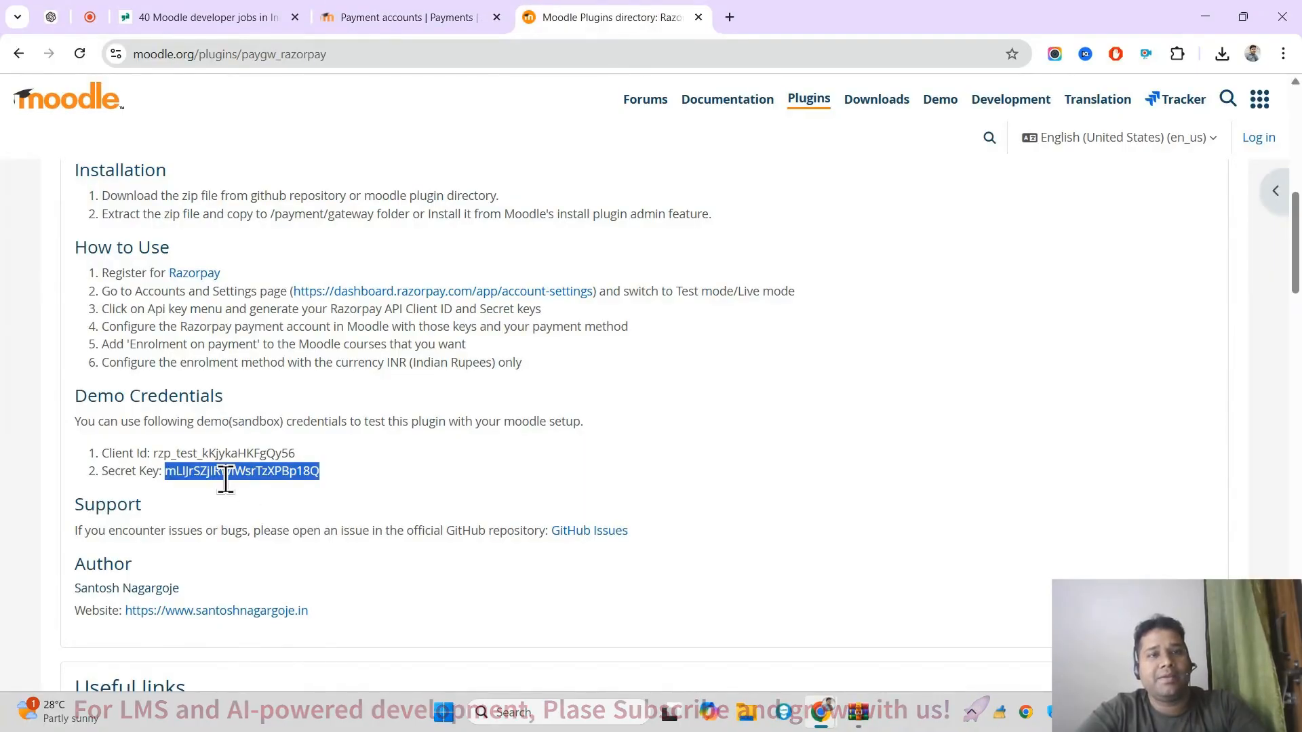
click(390, 15)
click(453, 499)
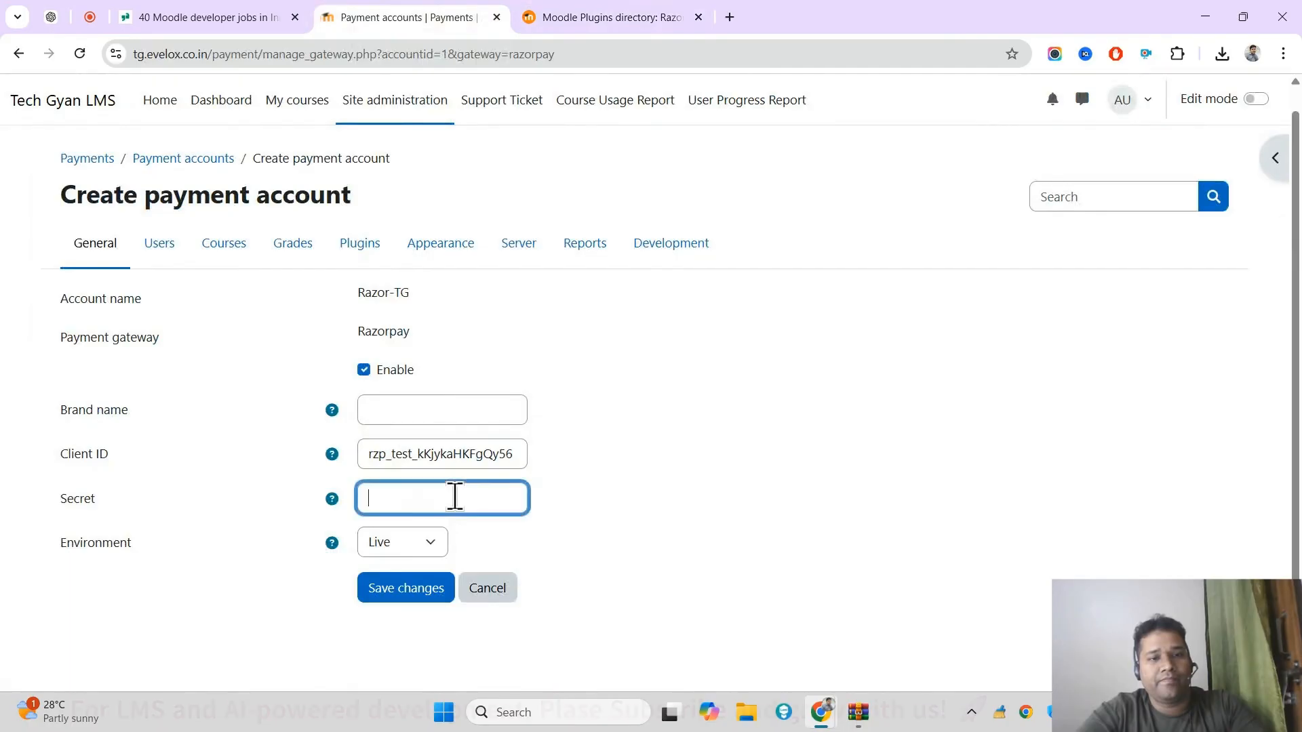
key(ctrl+v)
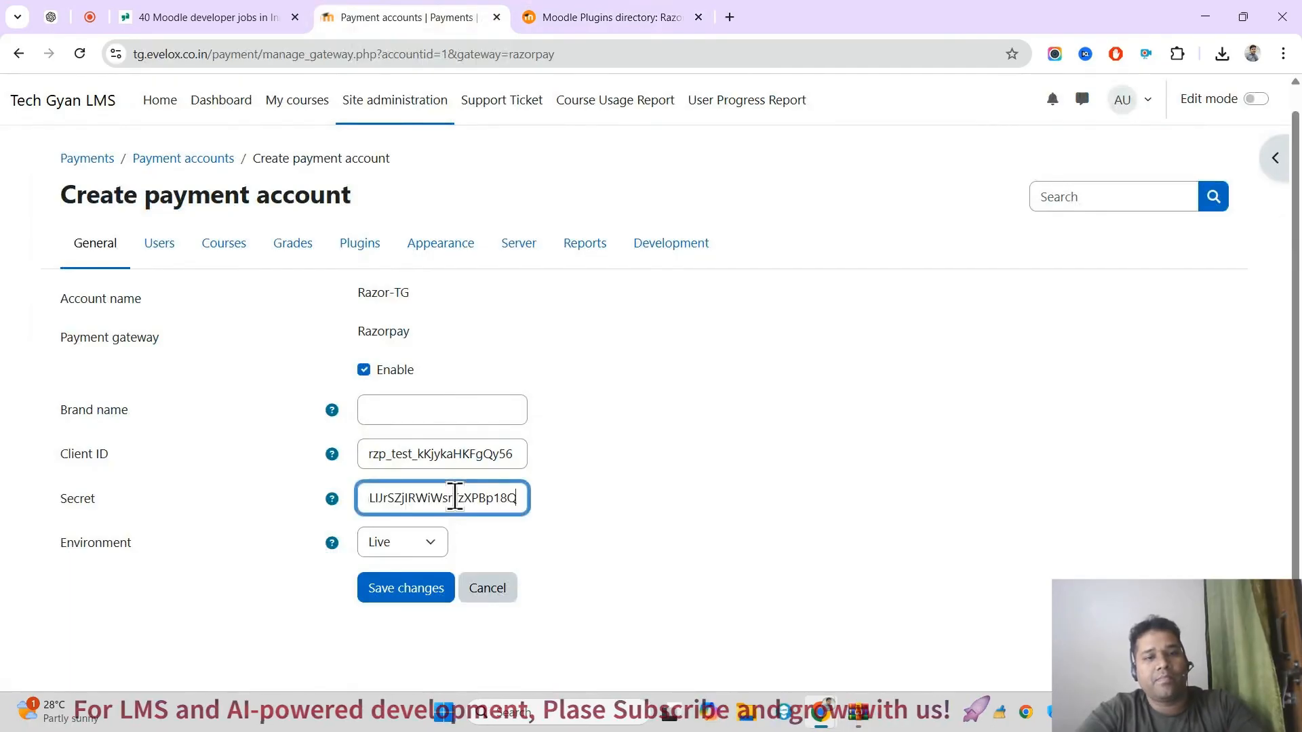
Step: Set the gateway's environment to Sandbox and try to save the configuration with the brand name left empty
click(415, 551)
click(401, 594)
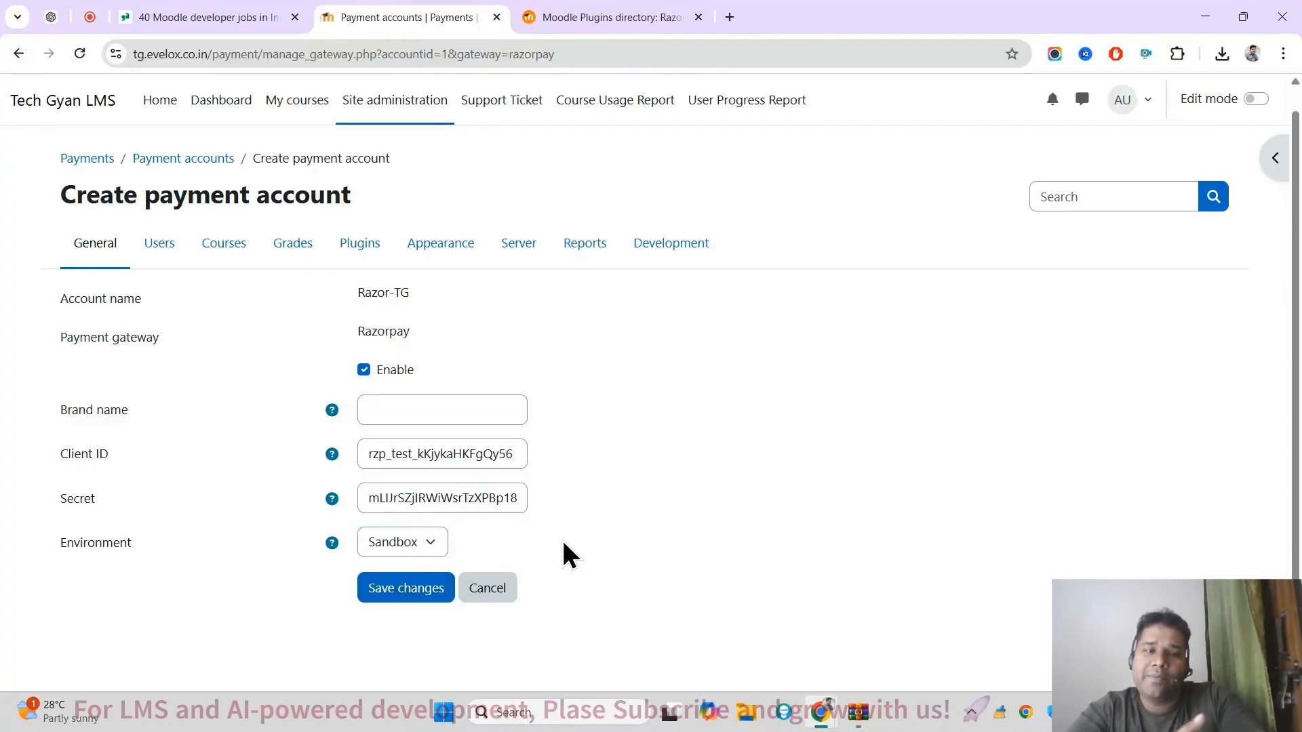
click(401, 543)
click(599, 564)
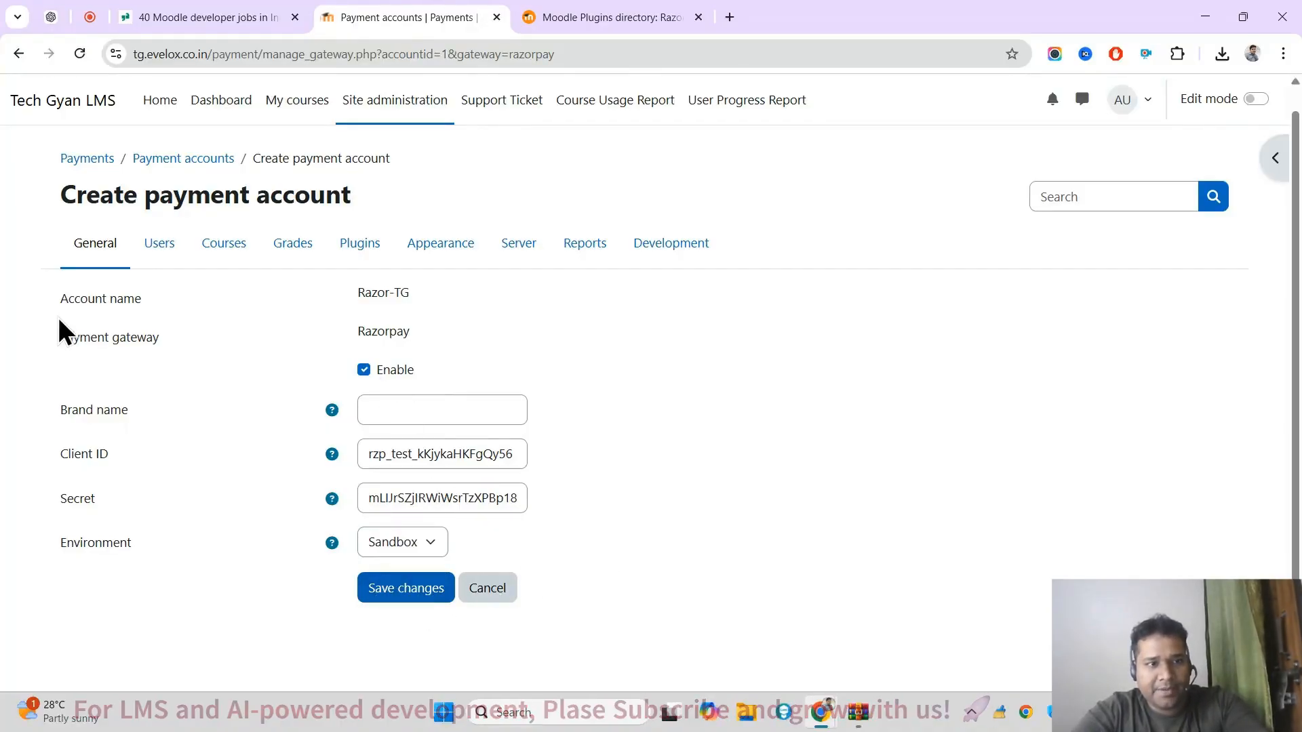
click(411, 592)
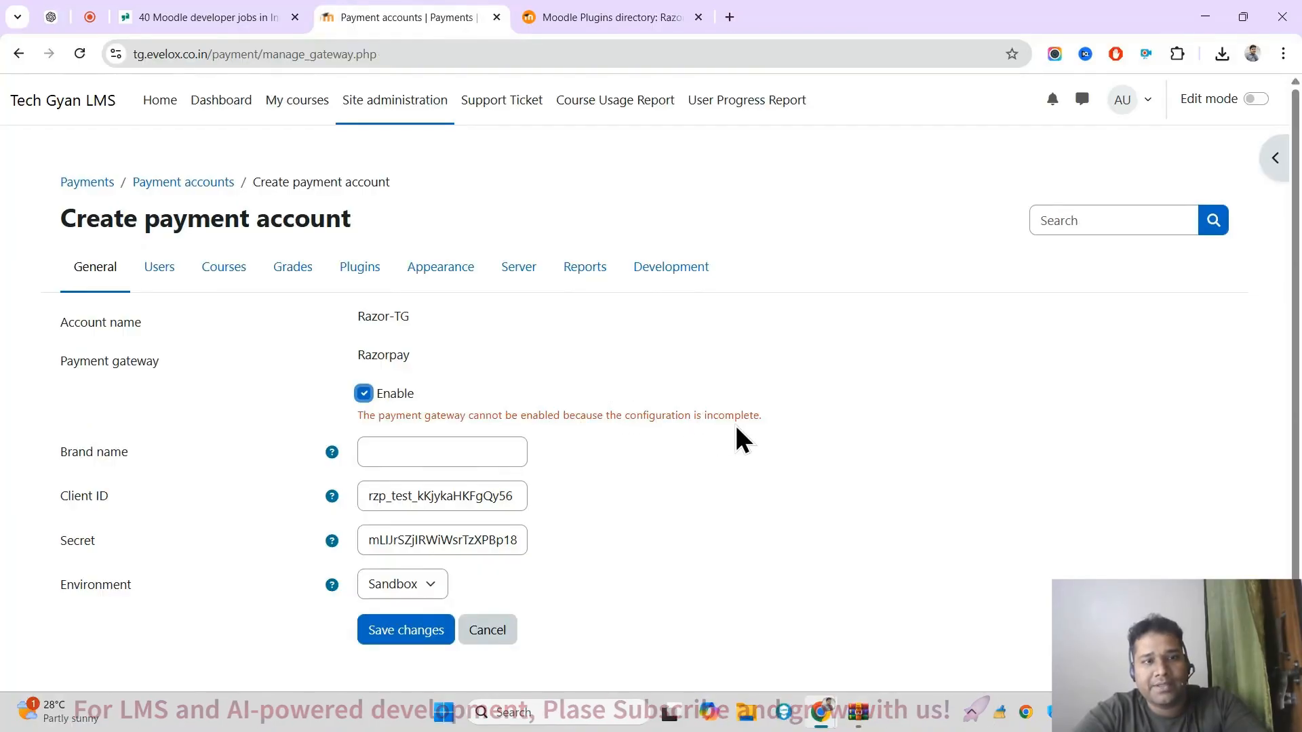
Step: Copy the account name Razor-TG into the Razorpay gateway's brand name and save the configuration
click(426, 459)
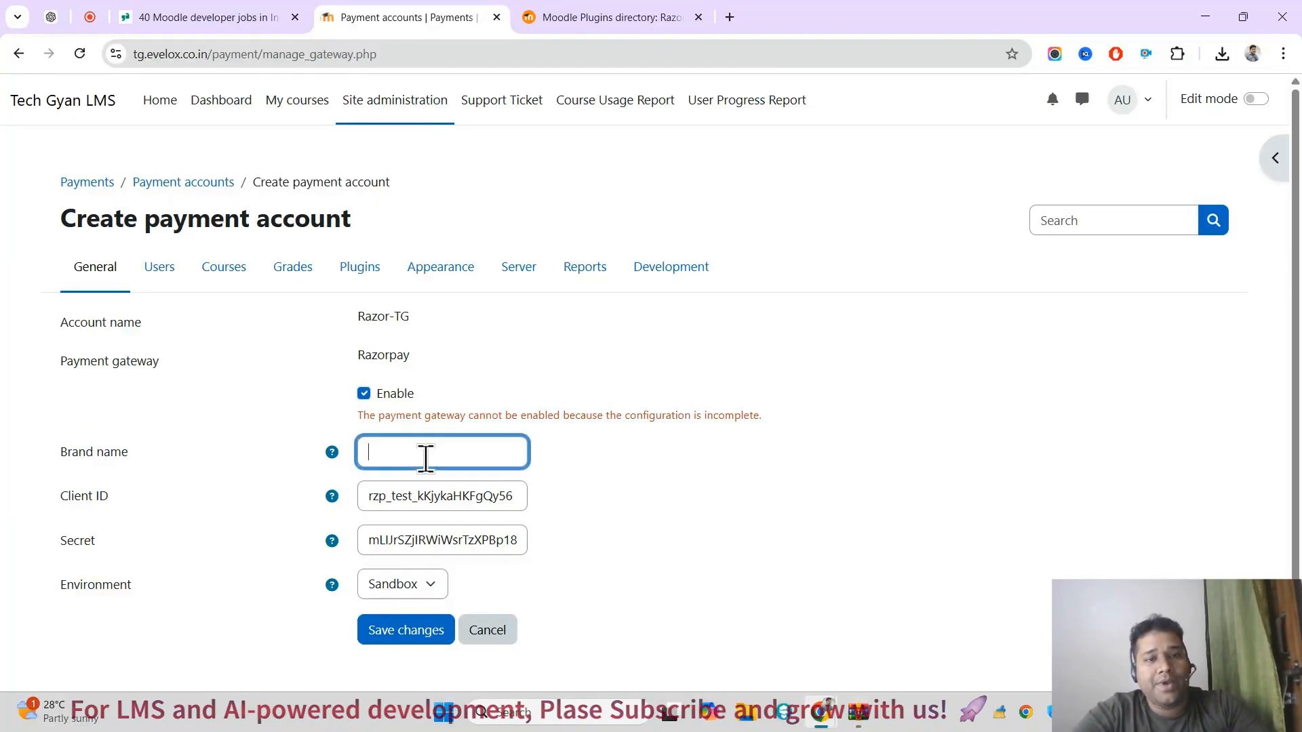
double_click(384, 352)
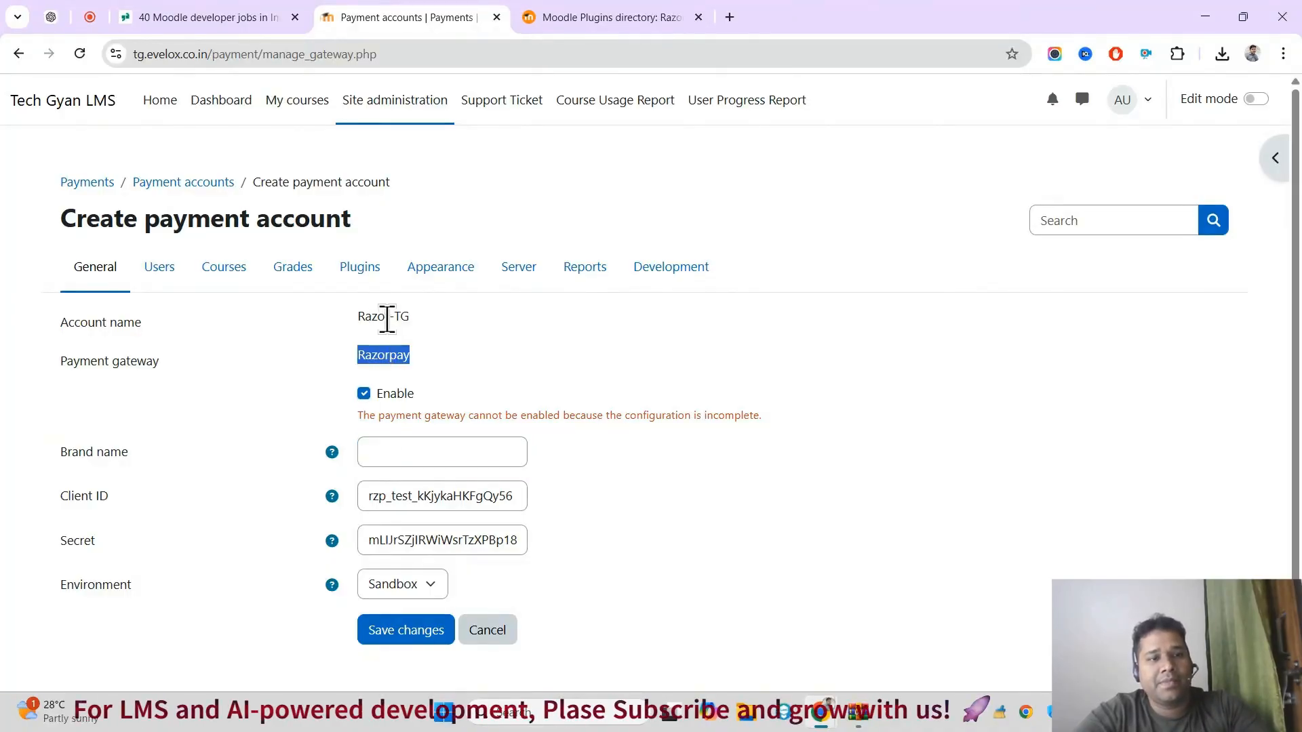
triple_click(384, 319)
key(ctrl+c)
click(432, 458)
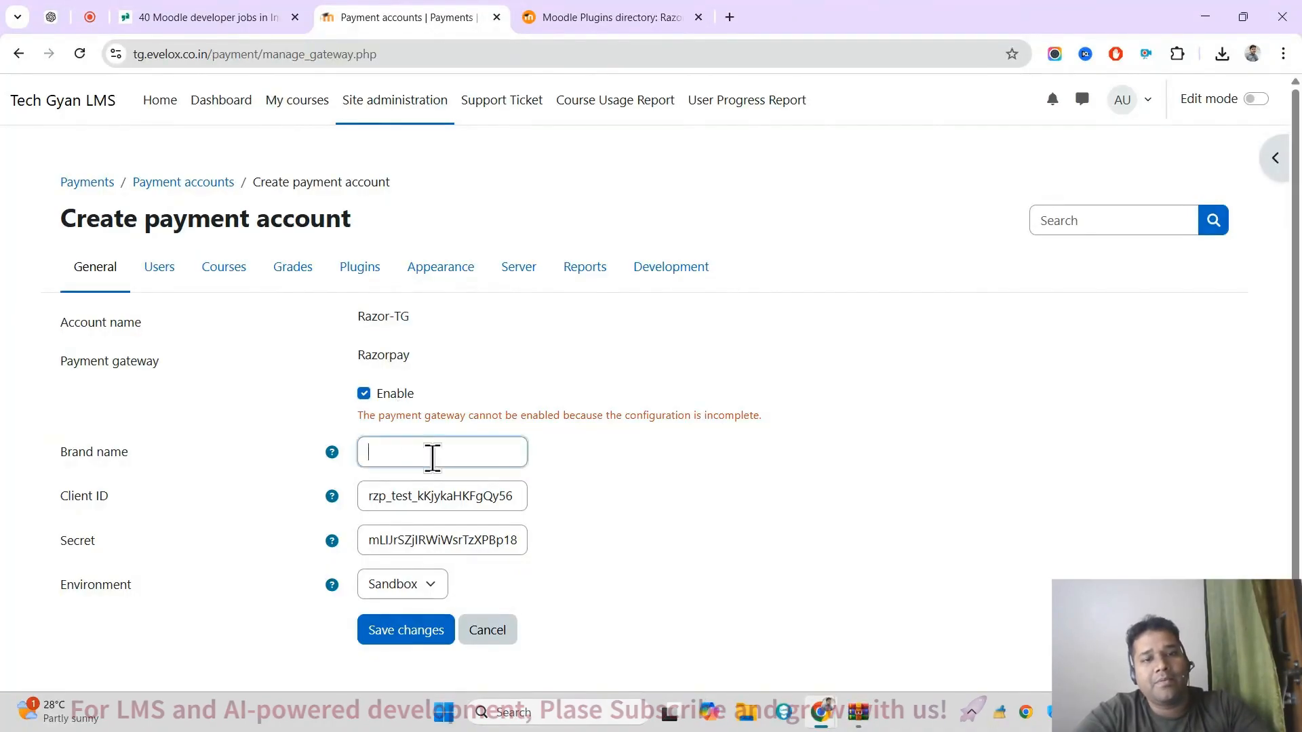
key(ctrl+v)
click(421, 629)
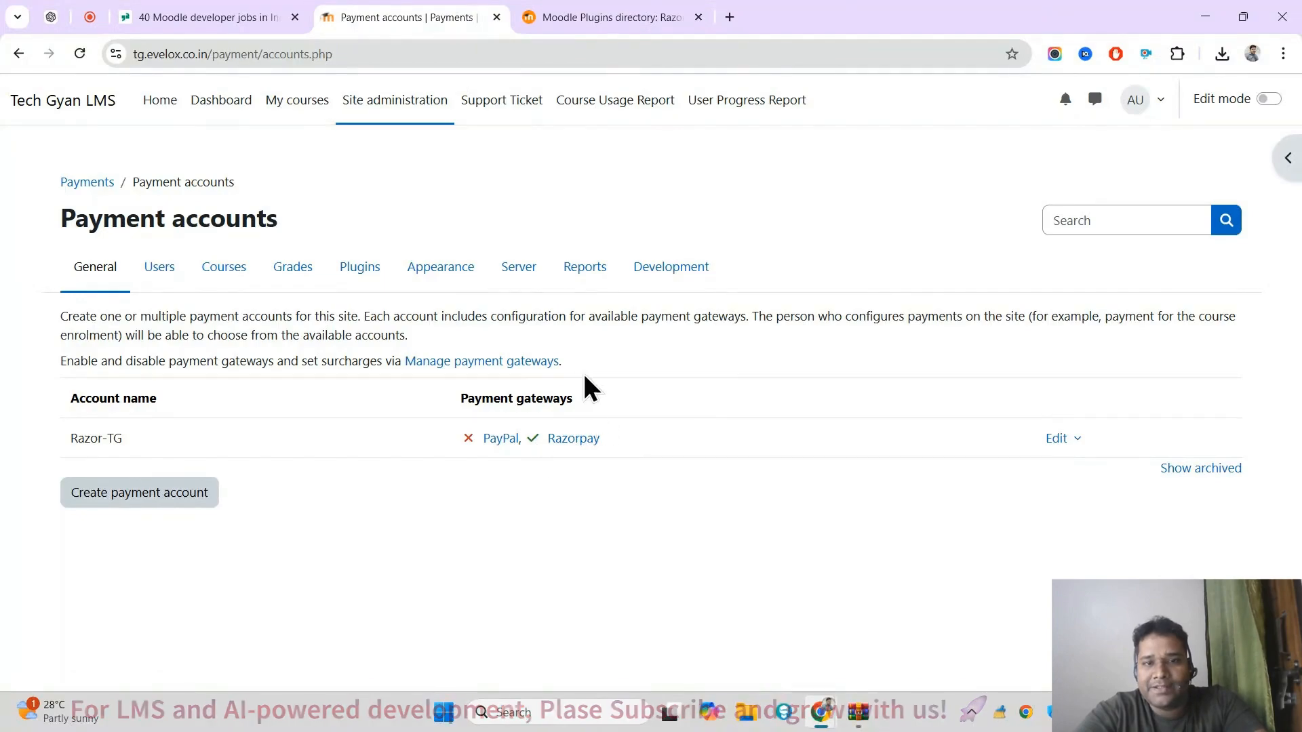
Step: Review the PayPal and Razorpay gateway configurations of the Razor-TG account from the payment accounts list
triple_click(84, 437)
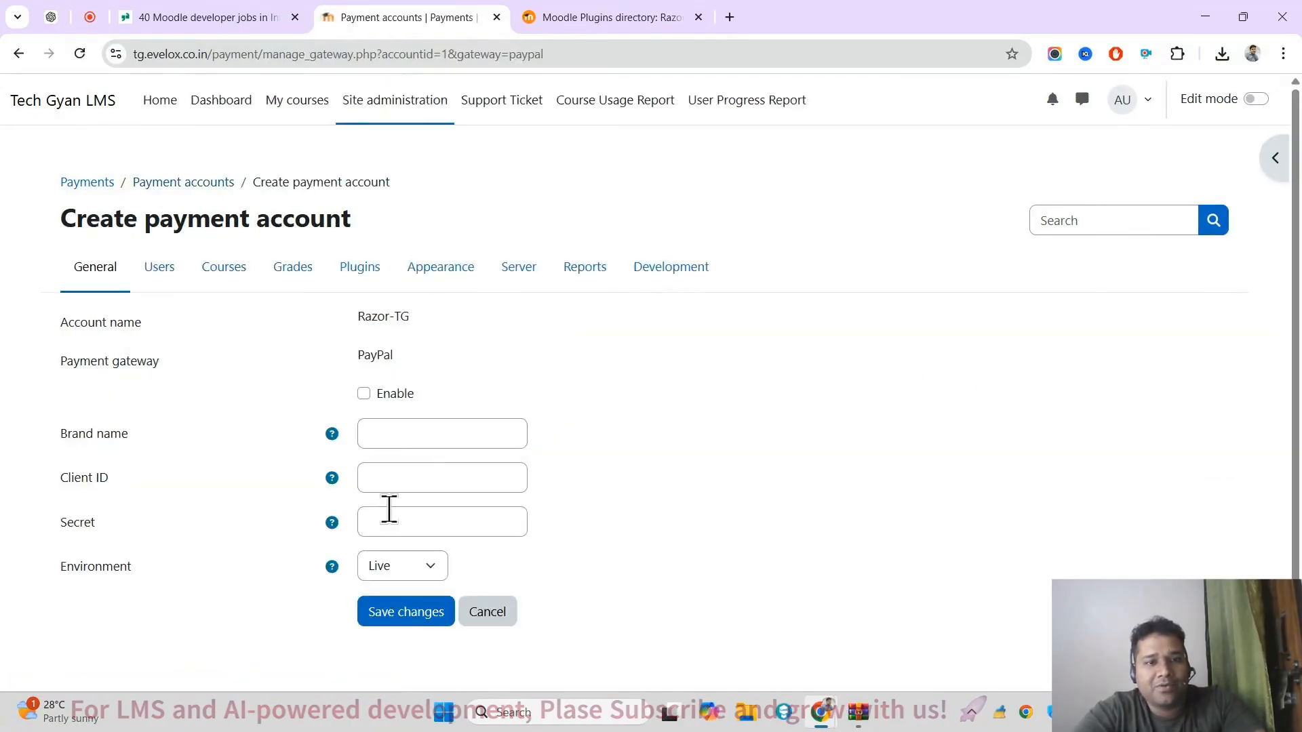
click(18, 54)
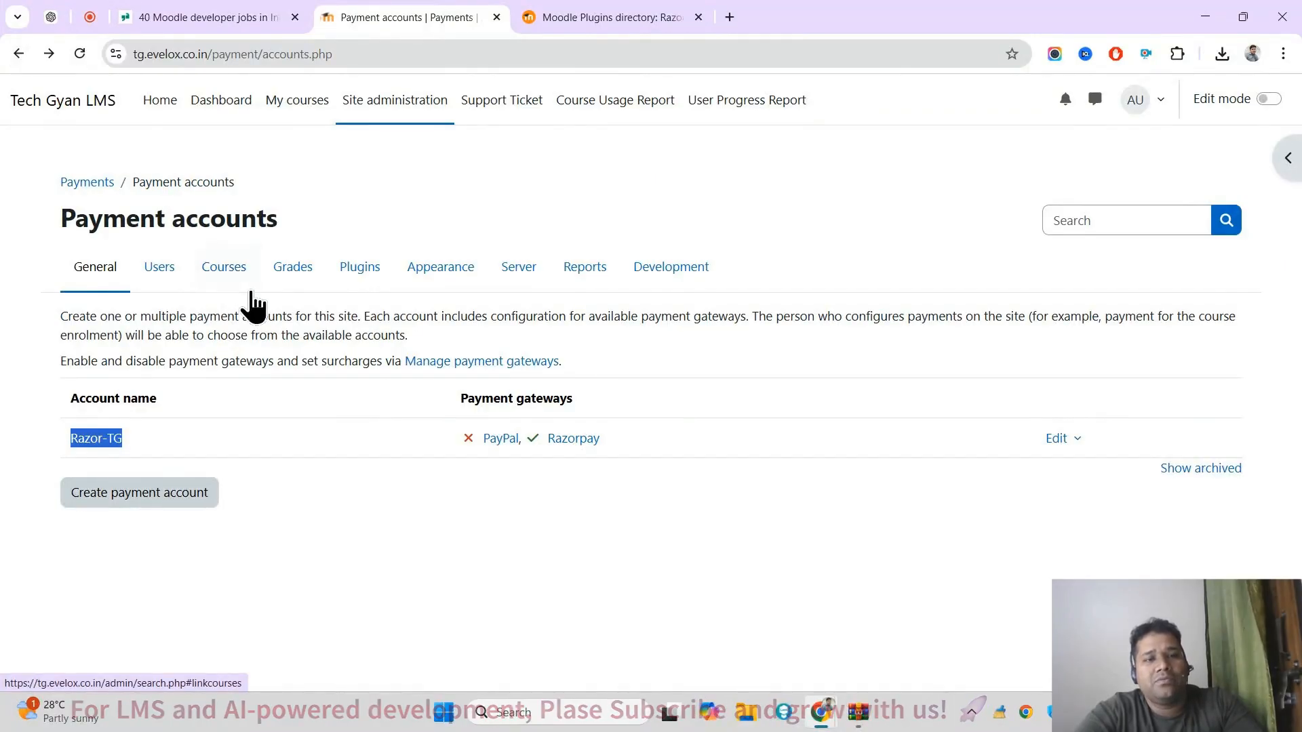
click(676, 444)
triple_click(674, 439)
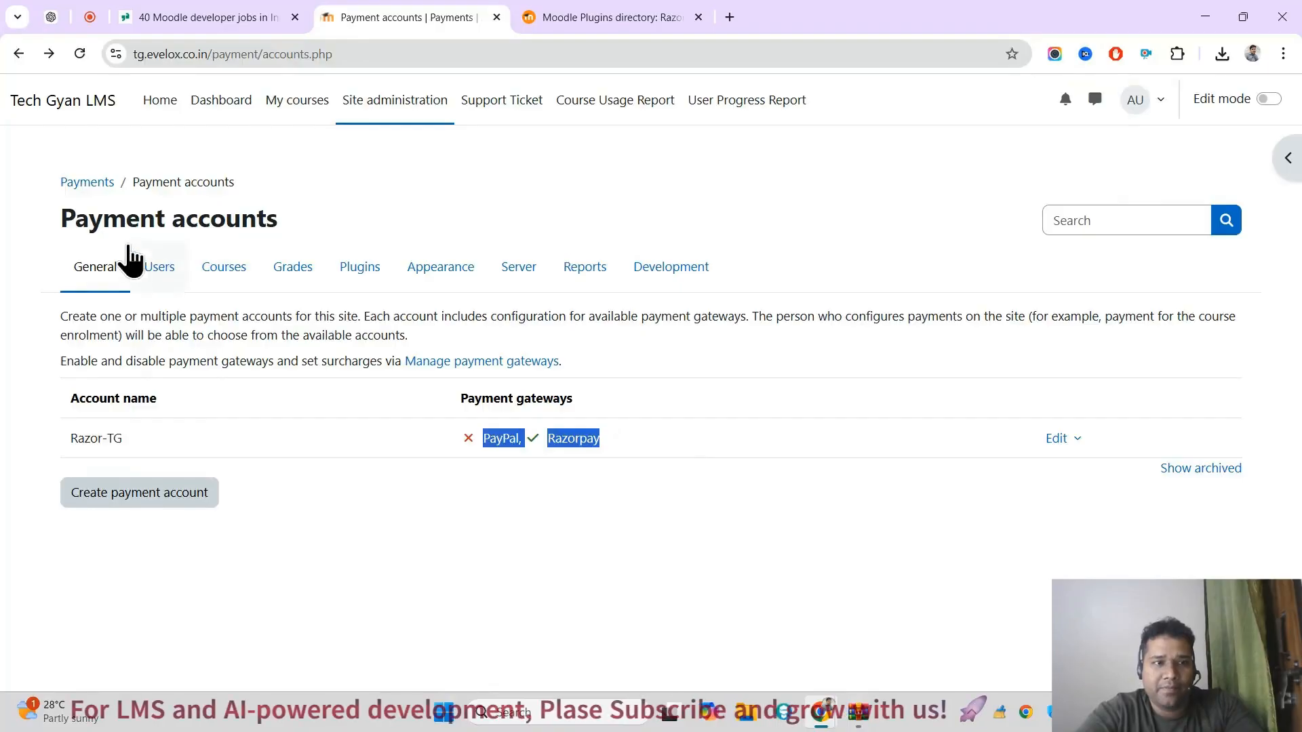
click(270, 330)
click(581, 444)
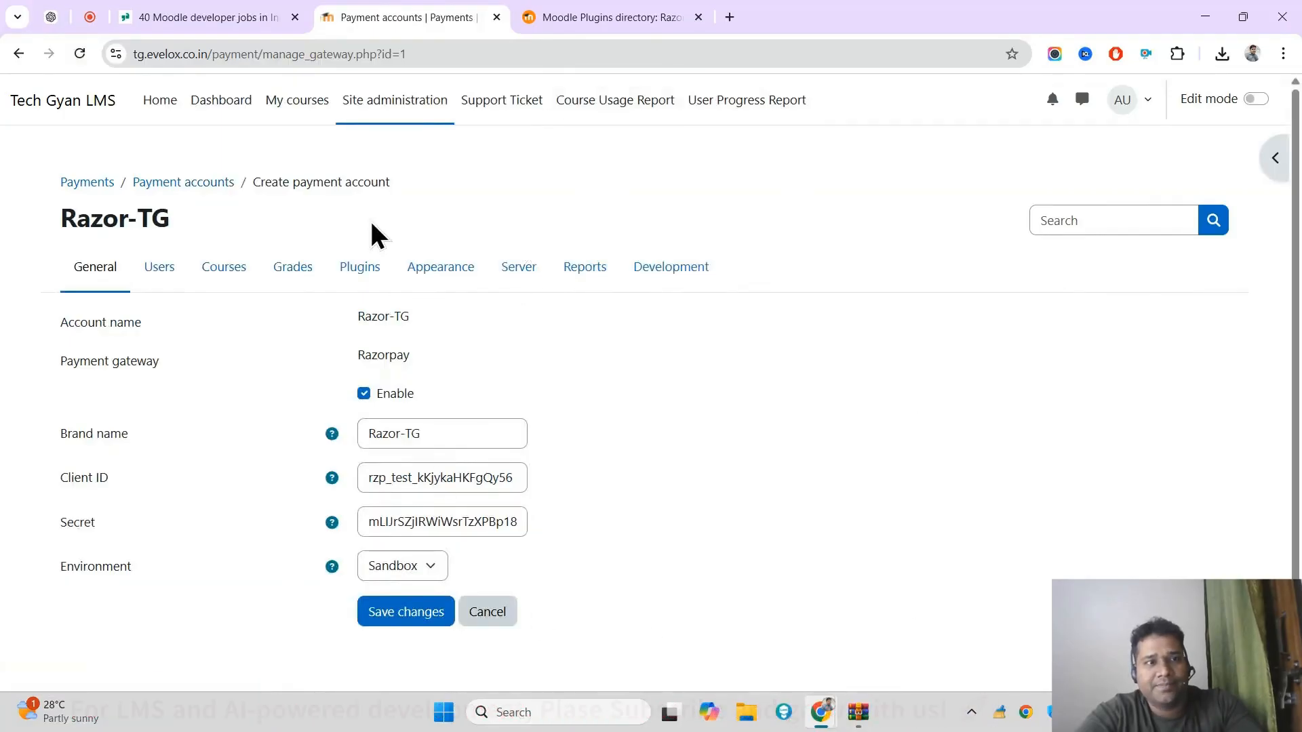
click(18, 53)
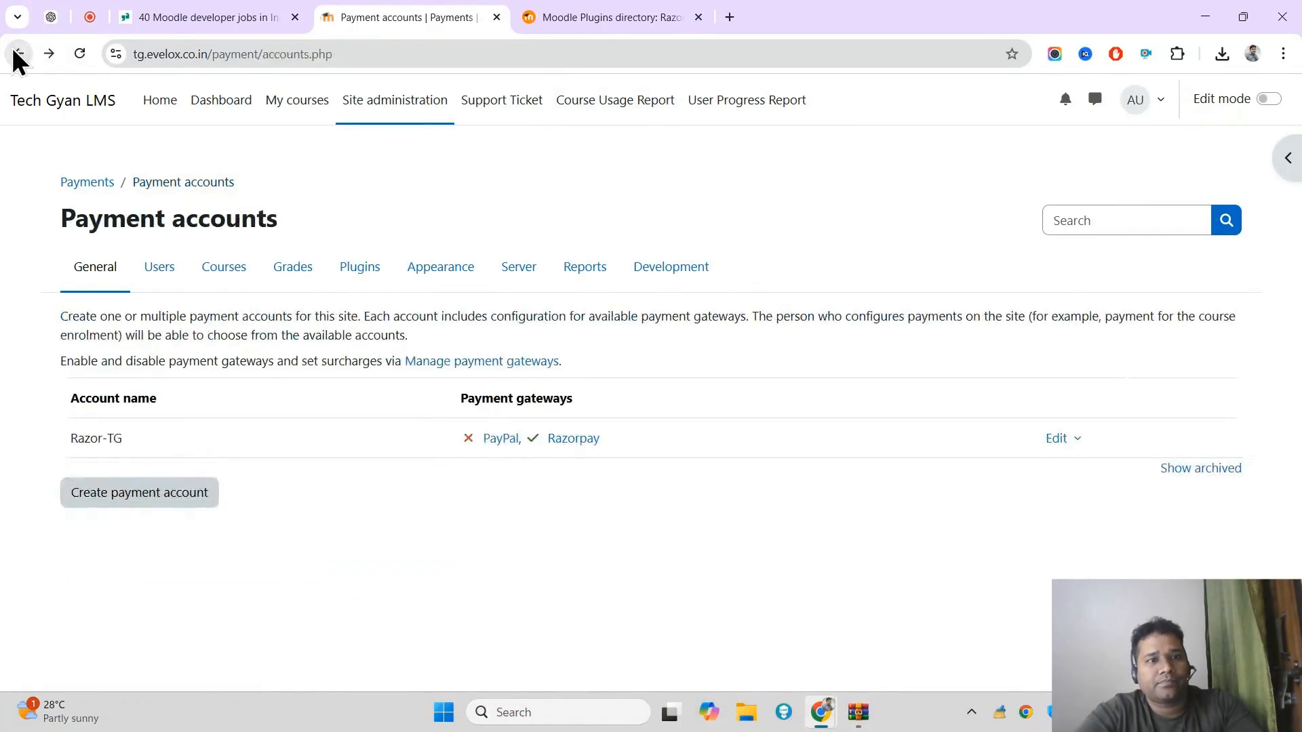
Step: Open the Consumer course in Category 1 through the site's course and category management
click(241, 276)
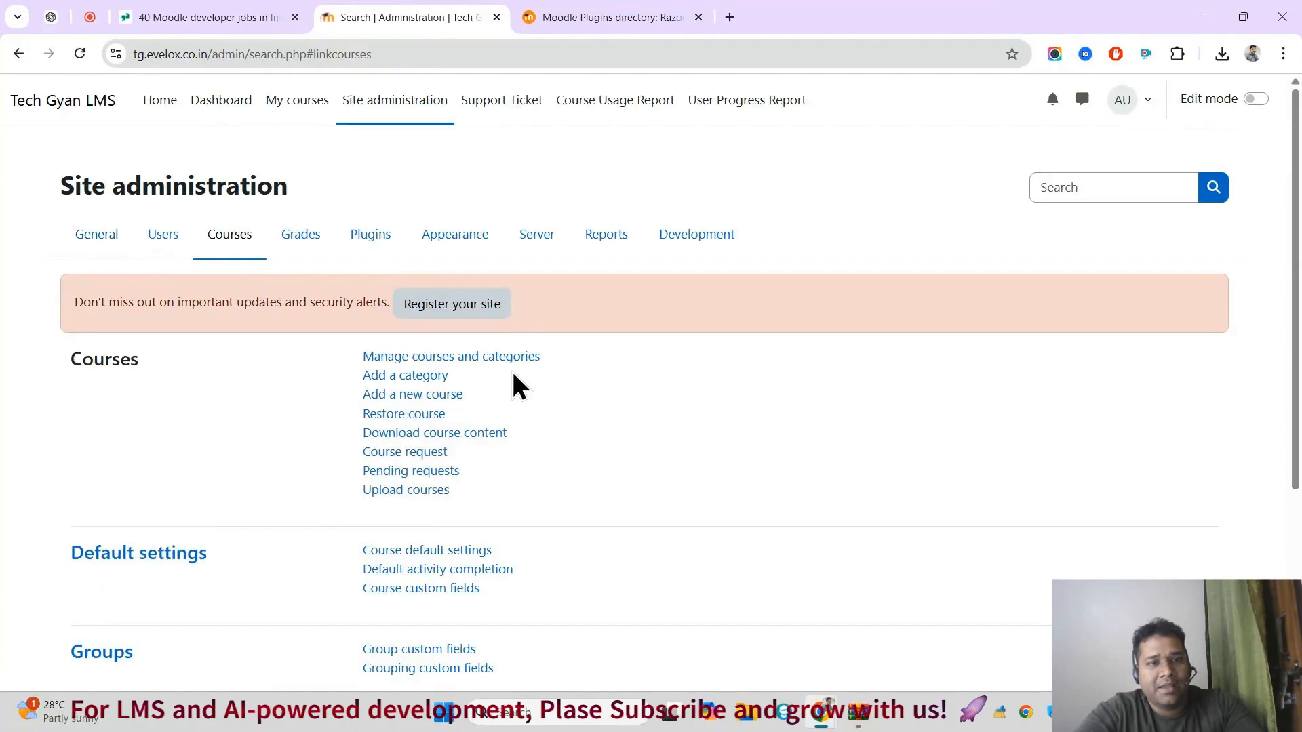
click(489, 360)
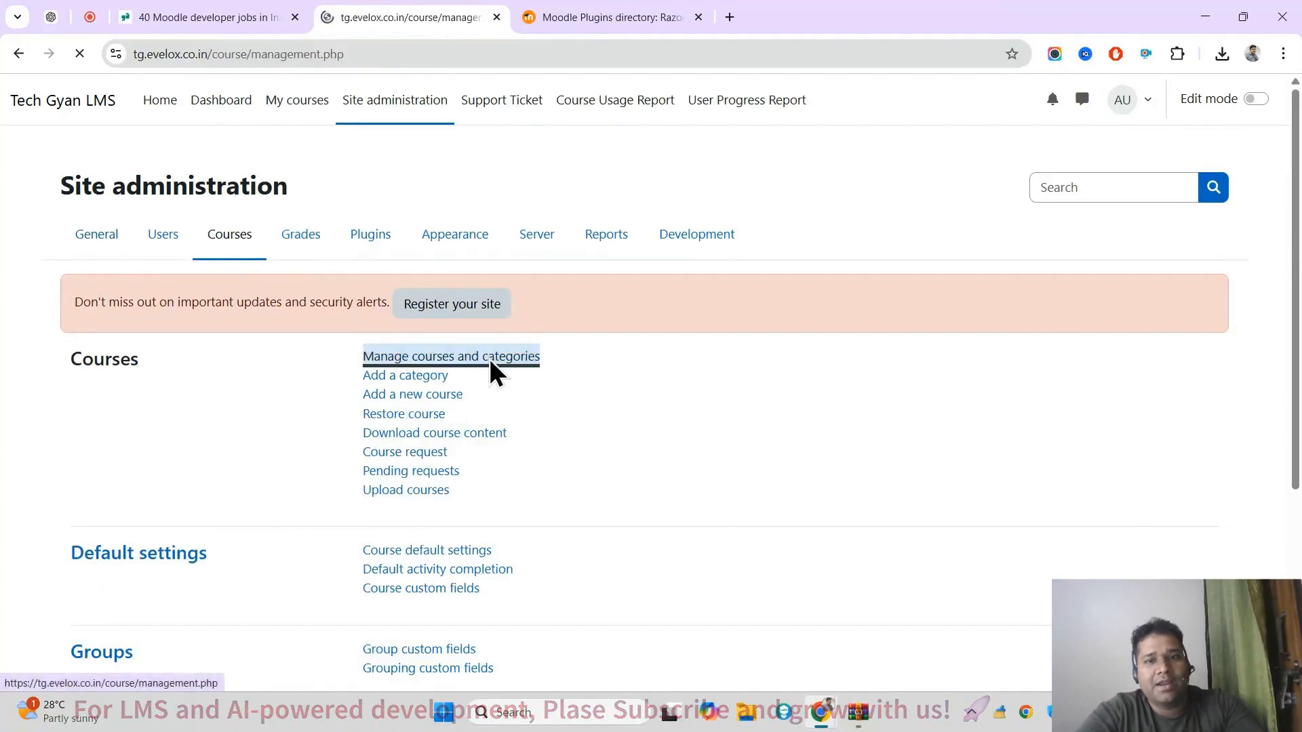
scroll(490, 370, down, 2)
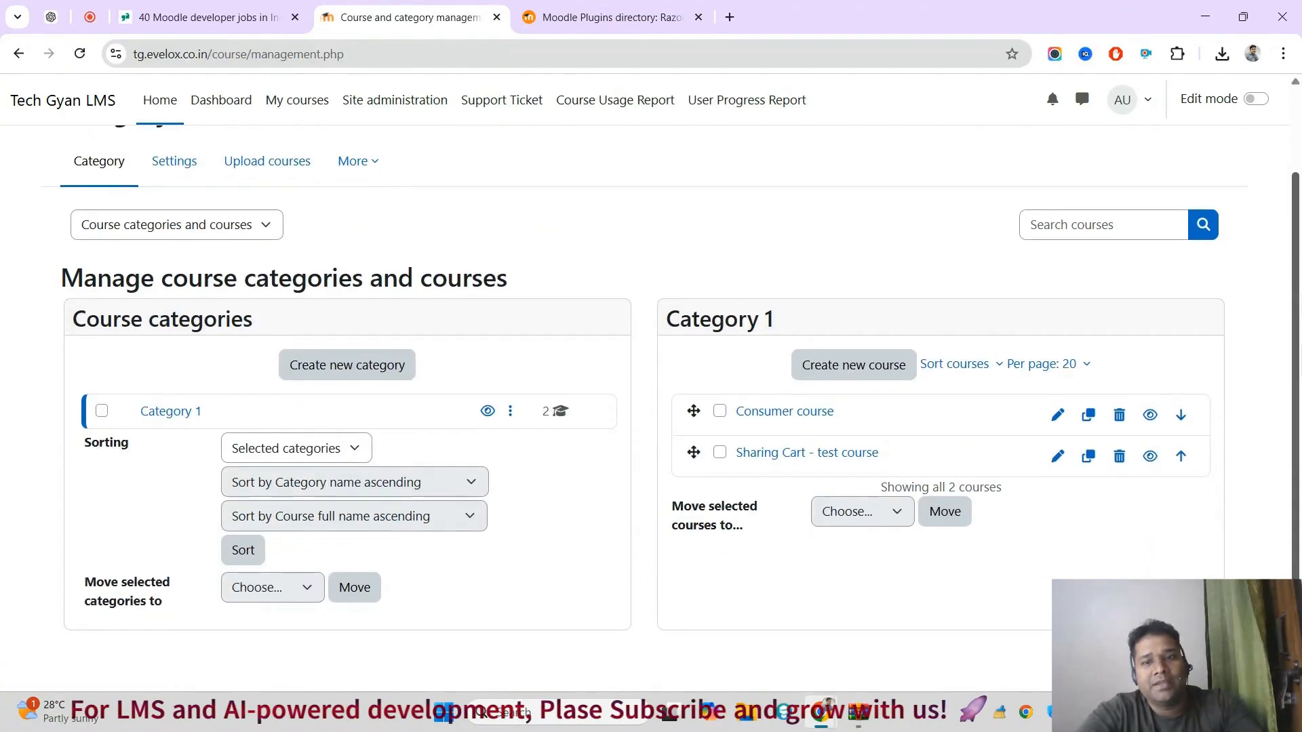
click(785, 411)
scroll(1255, 474, down, 6)
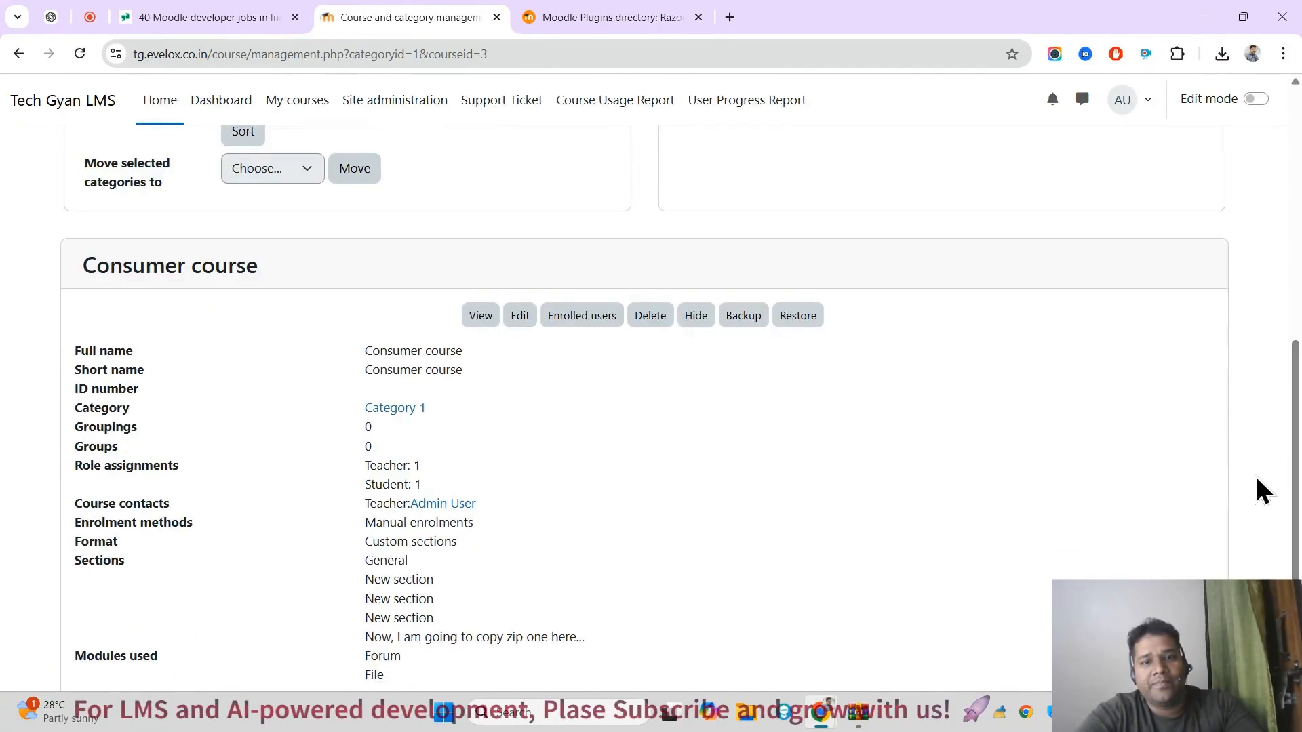
click(468, 314)
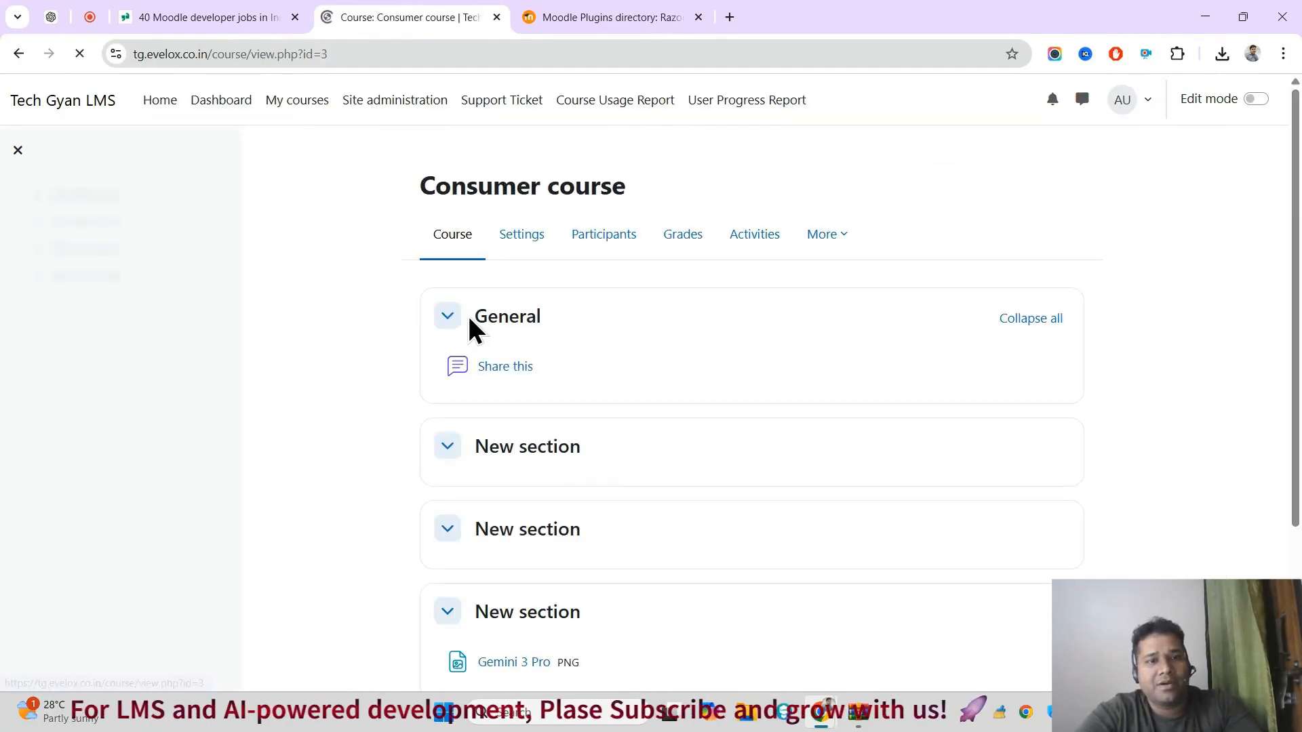
Step: Open the Enrolment methods page from the Consumer course's participants
click(629, 244)
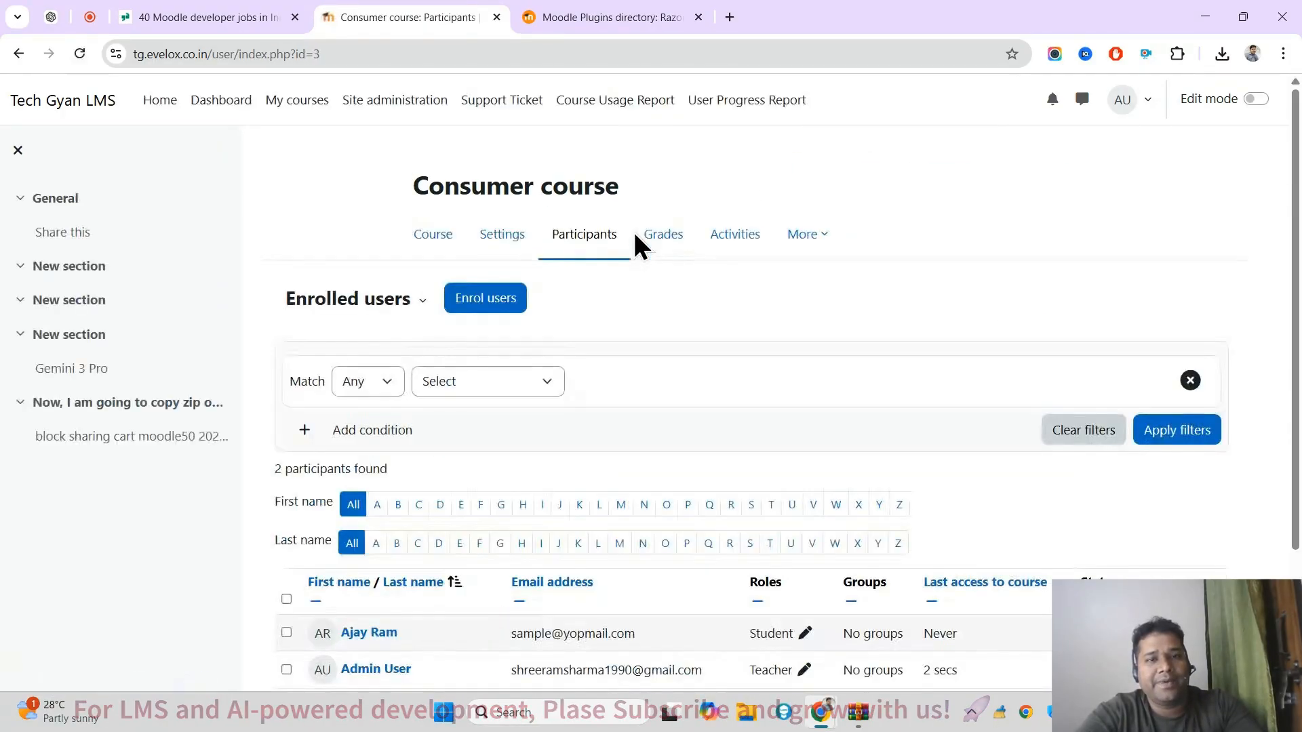
scroll(632, 229, down, 1)
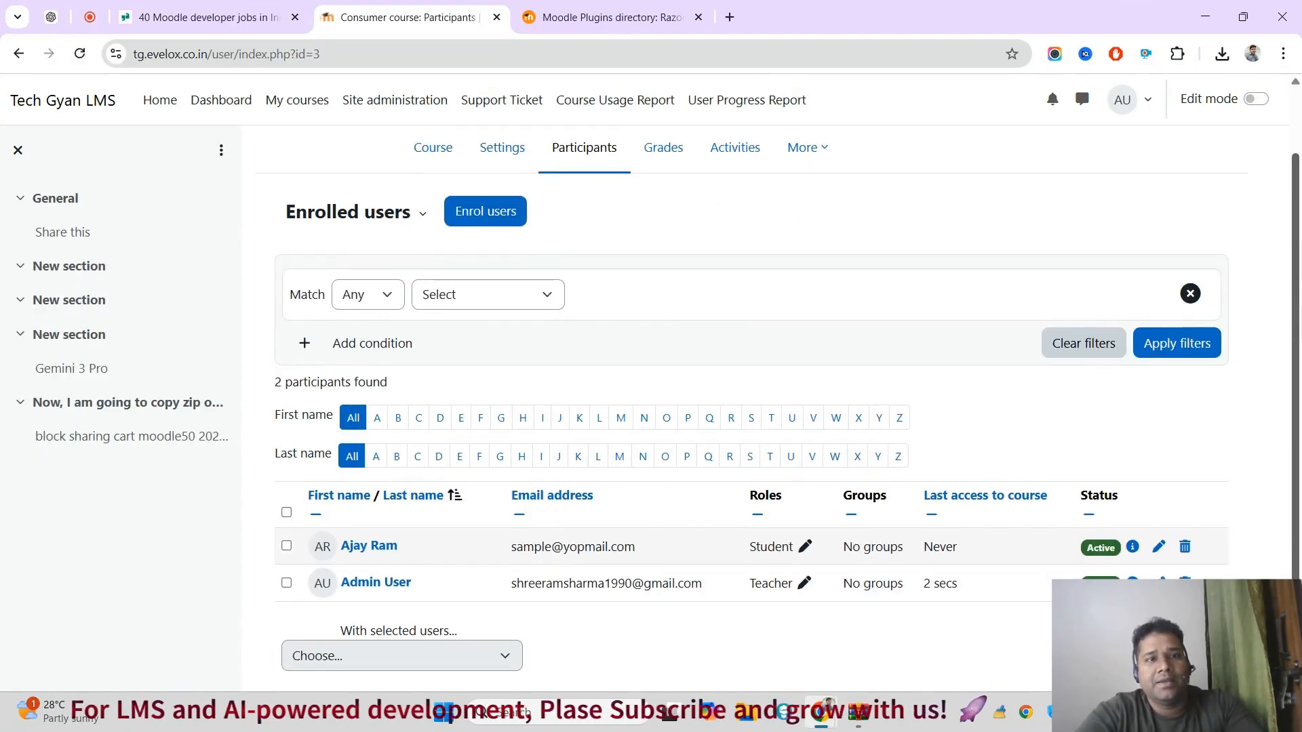
click(411, 217)
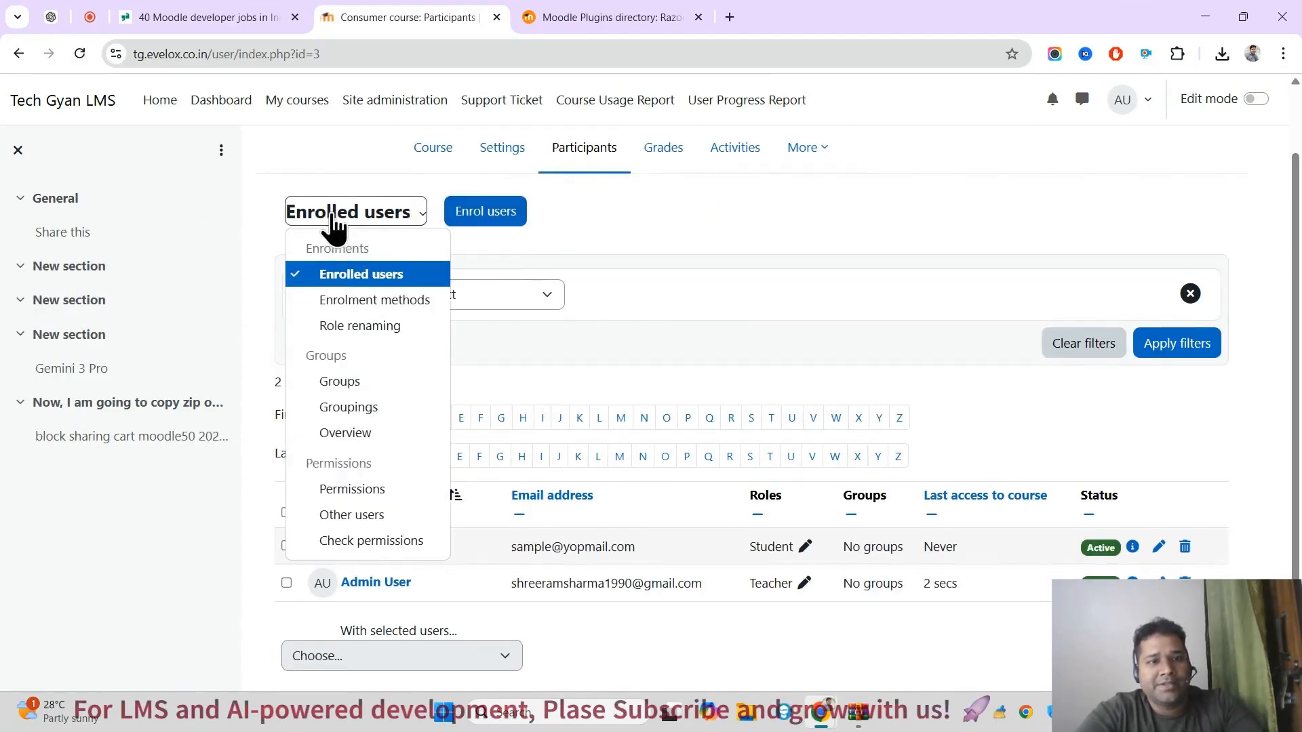
click(377, 300)
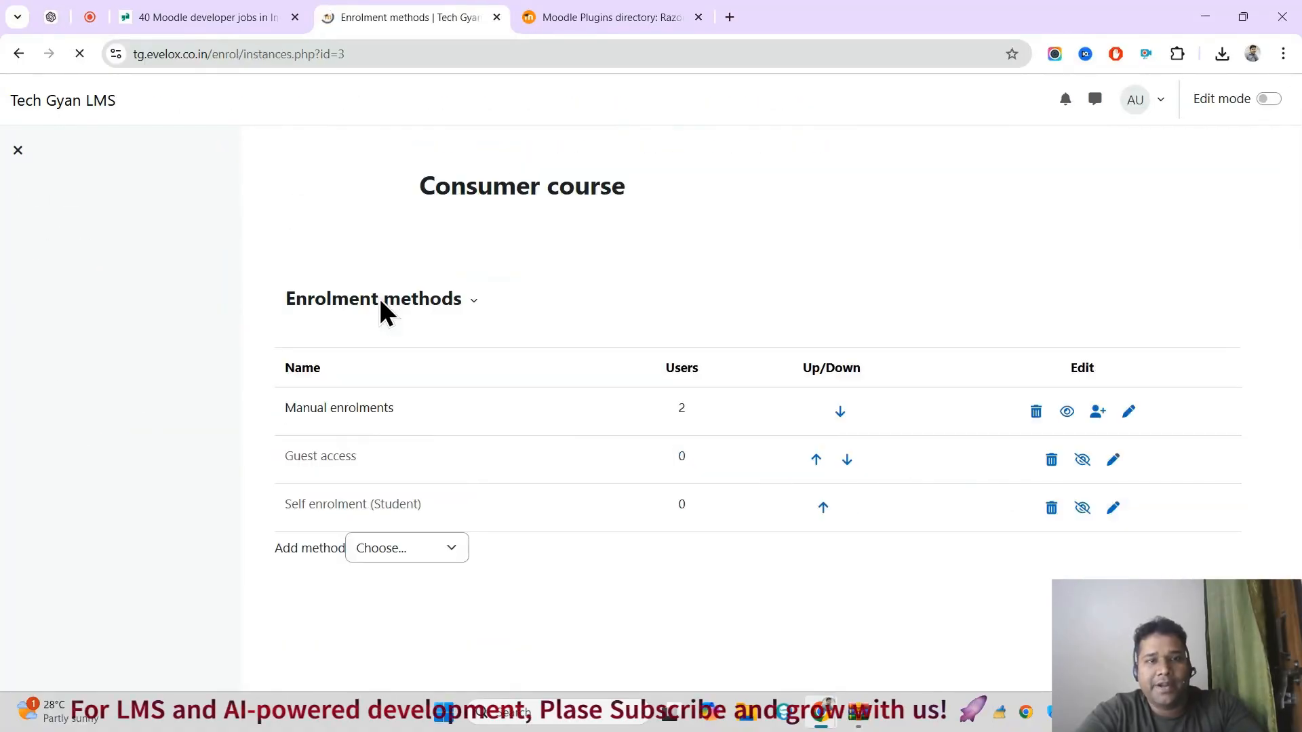
Step: Examine which enrolment methods can be added to the Consumer course
click(450, 550)
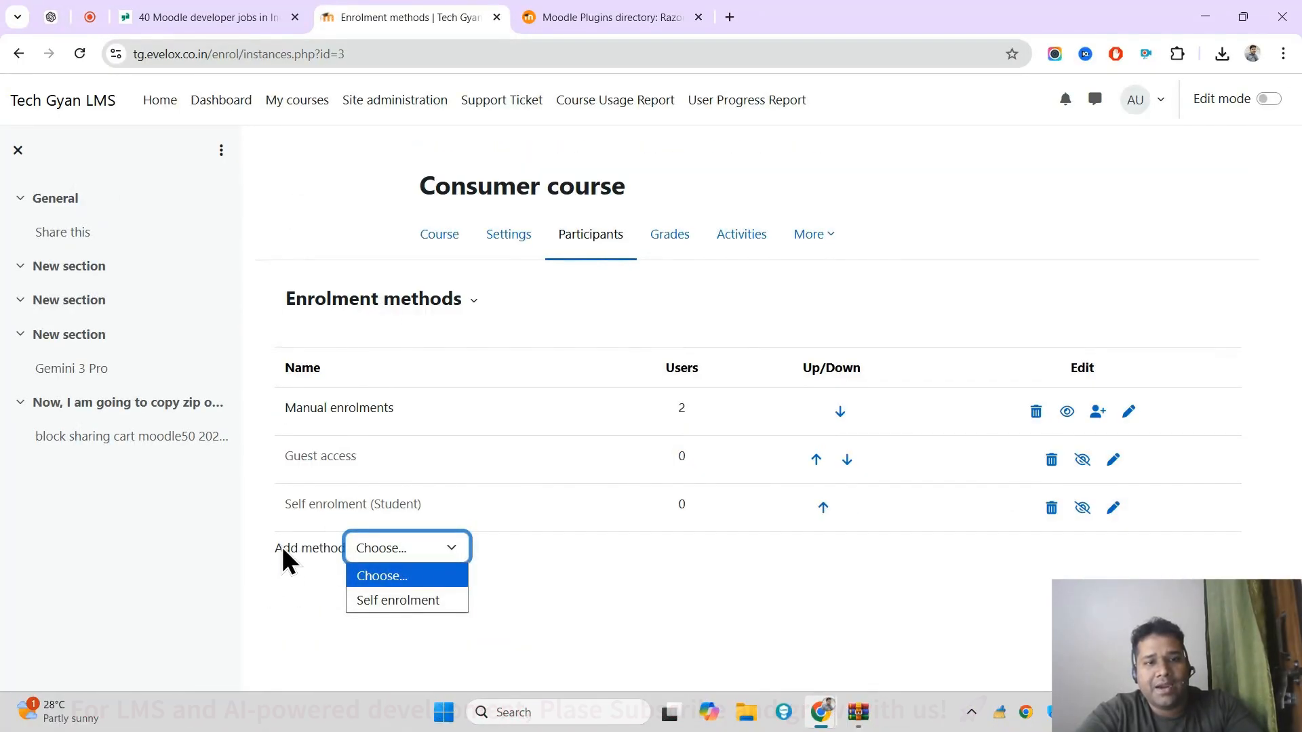
drag(278, 547, 383, 555)
click(383, 554)
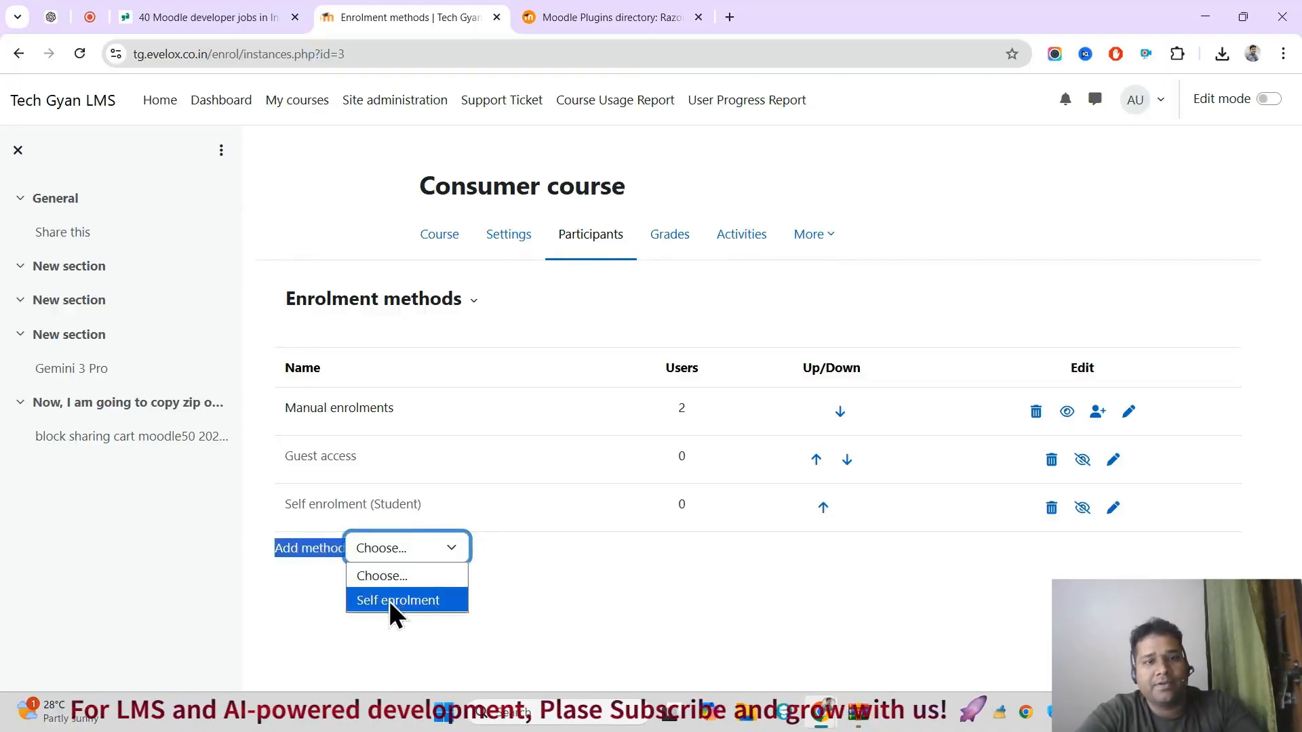
click(652, 542)
Step: Disable the Manual enrolments method of the course and recheck the methods available to add
click(1067, 412)
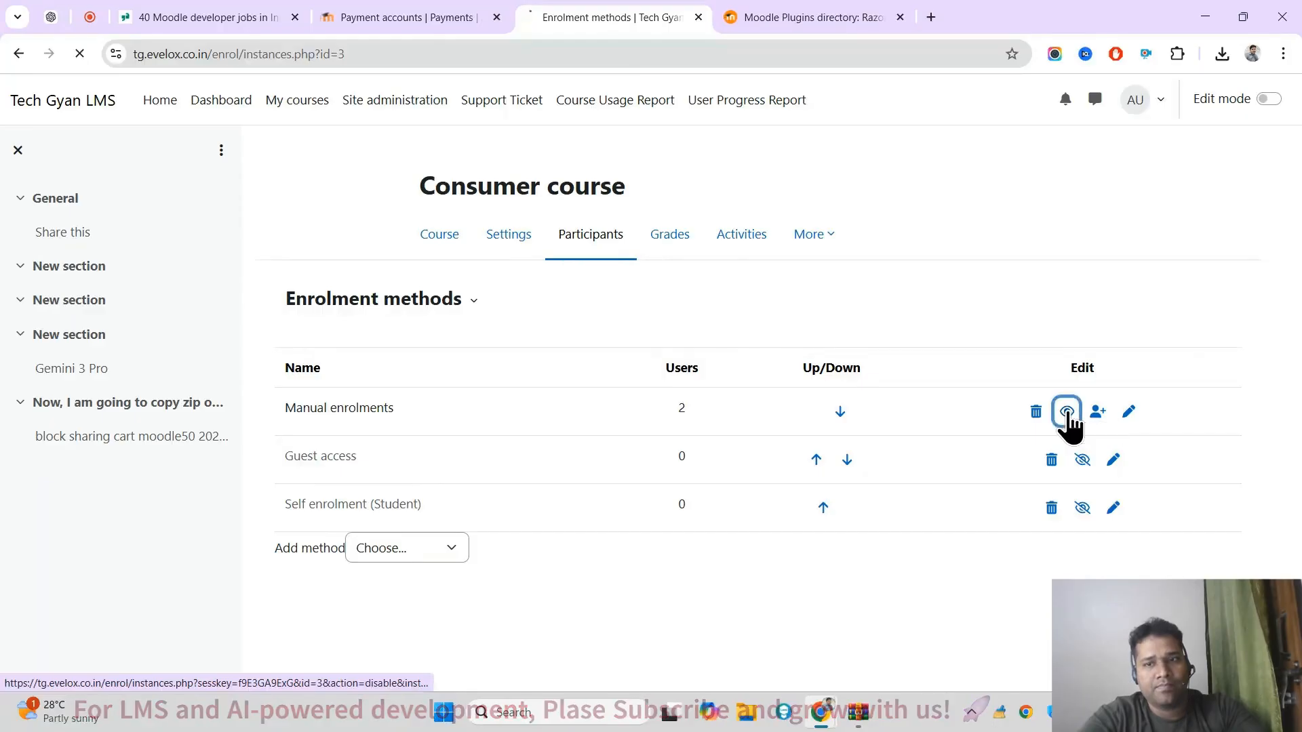
click(408, 552)
click(522, 407)
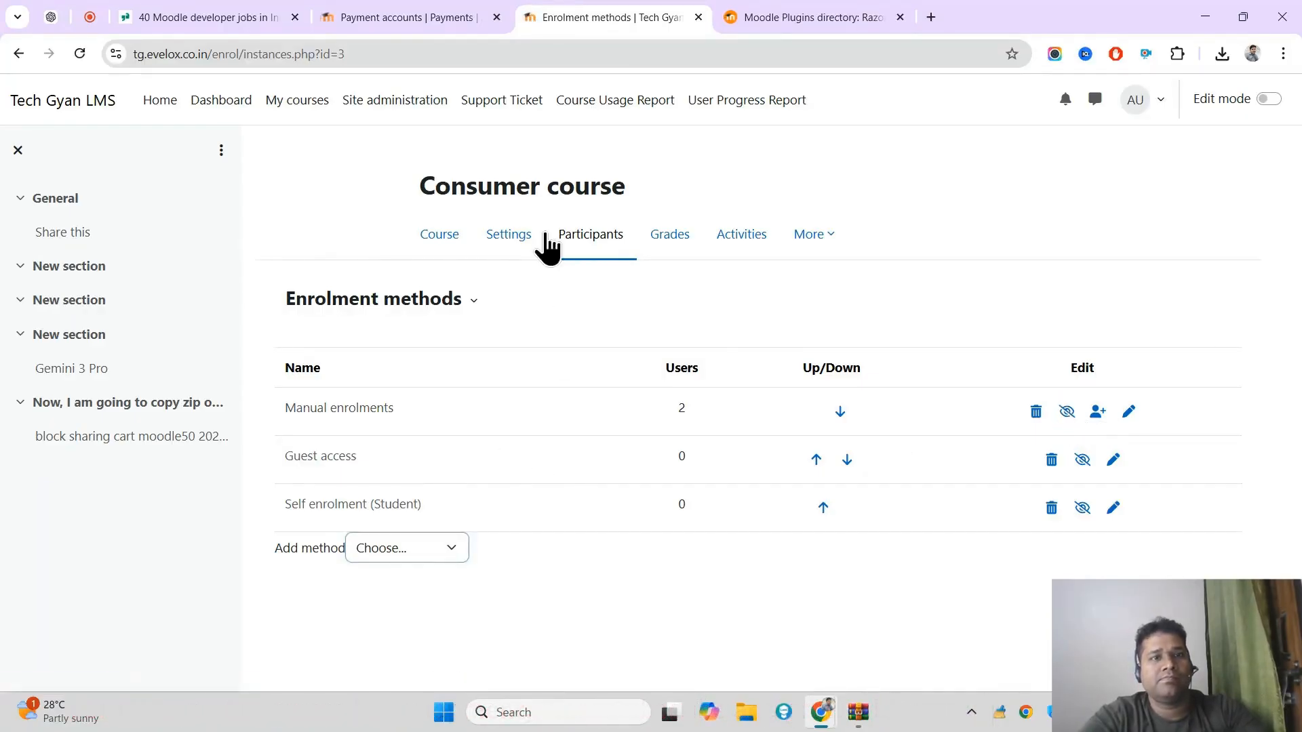
Step: Search the site administration for "payment" and open the Manage enrol plugins page
click(387, 108)
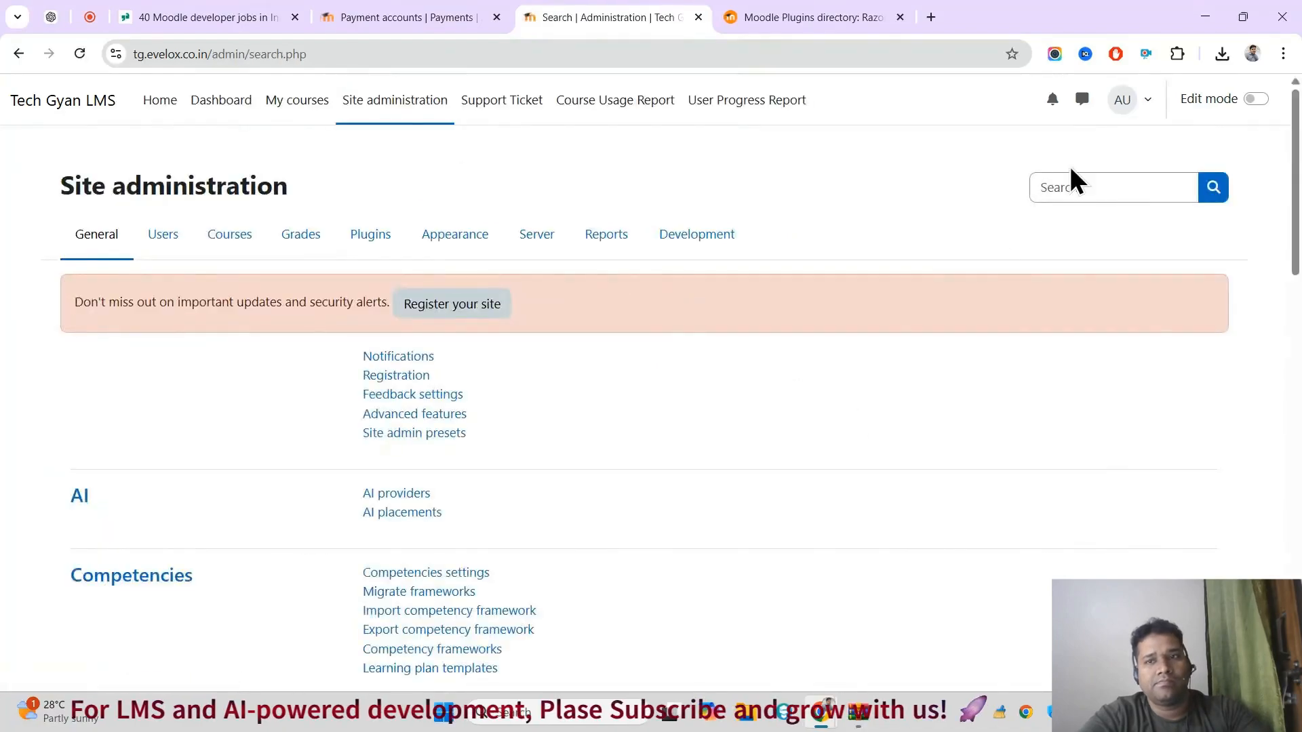
text(paymen)
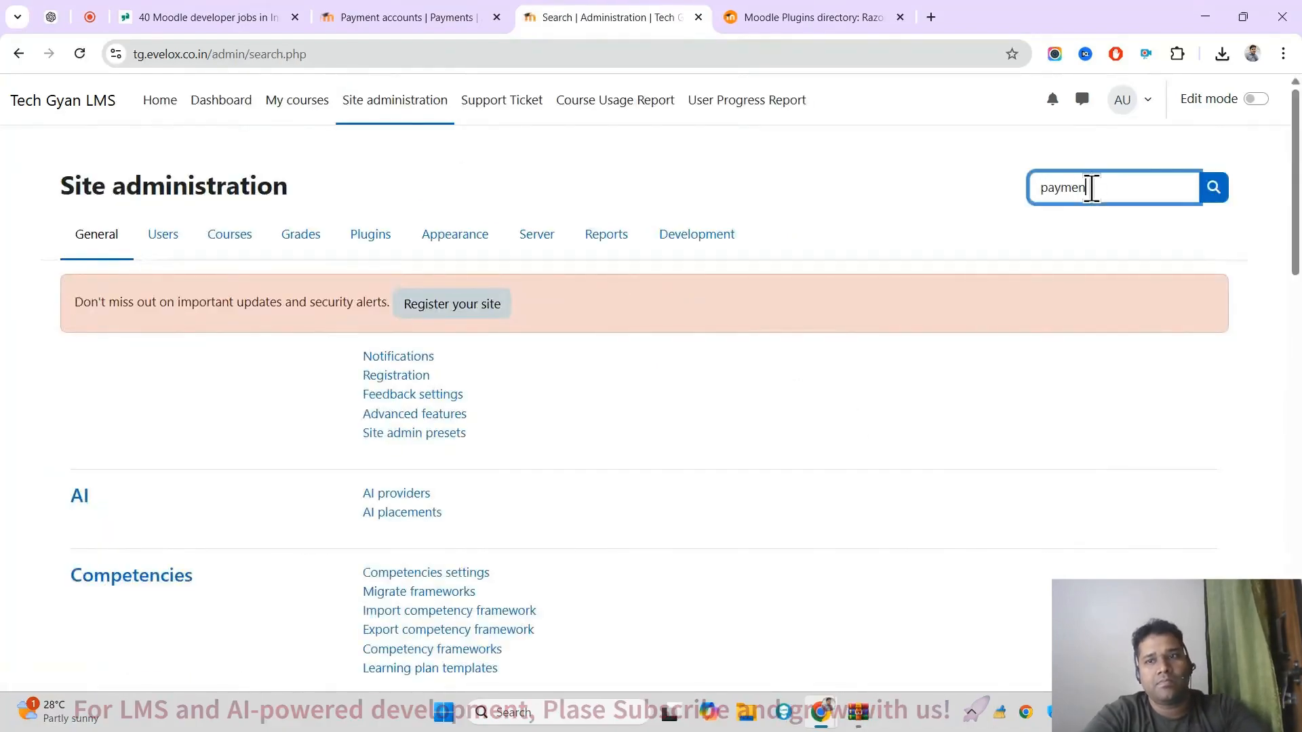
text(t)
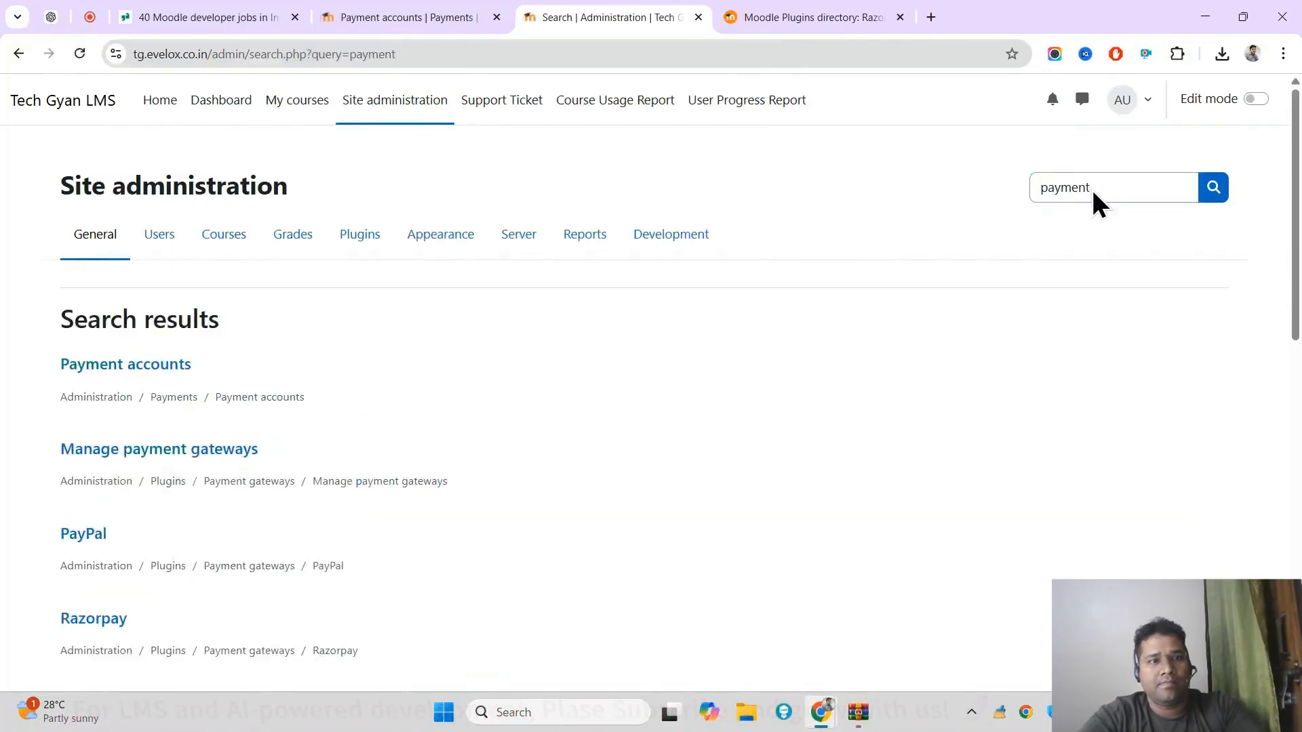
scroll(1292, 305, down, 7)
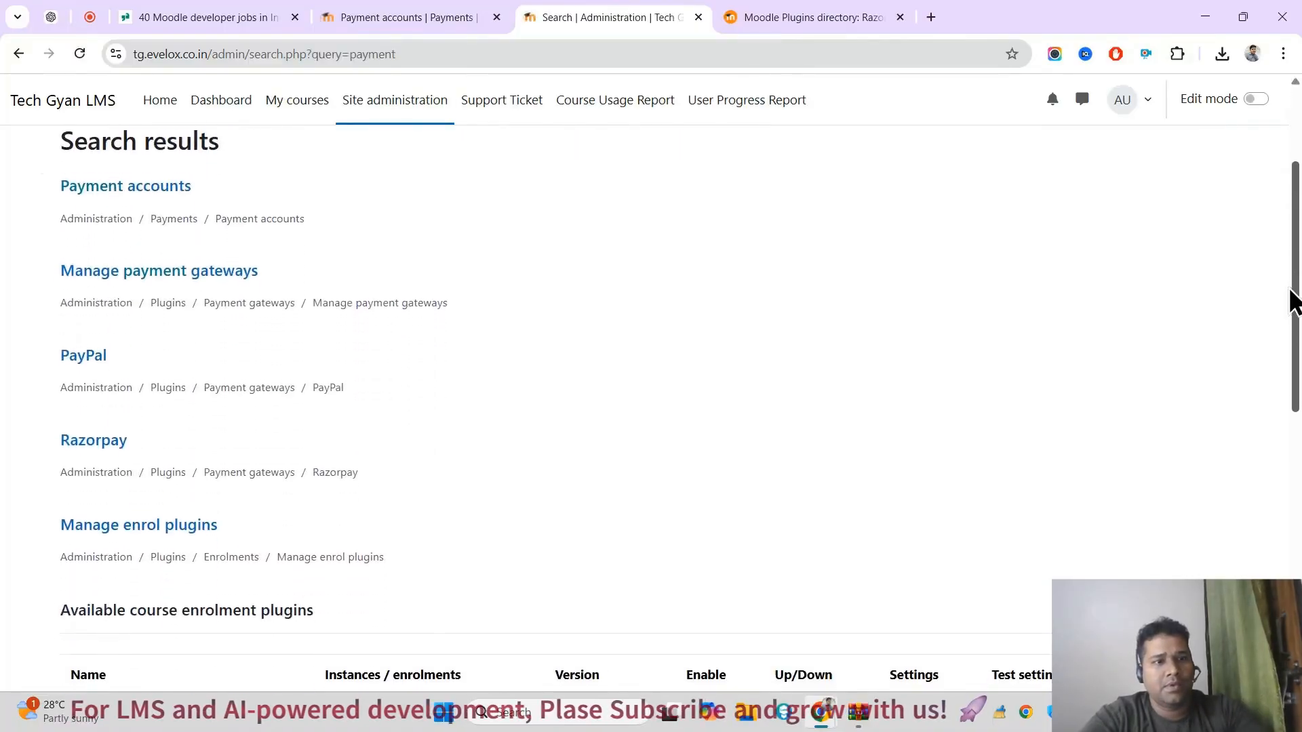
scroll(1273, 451, down, 1)
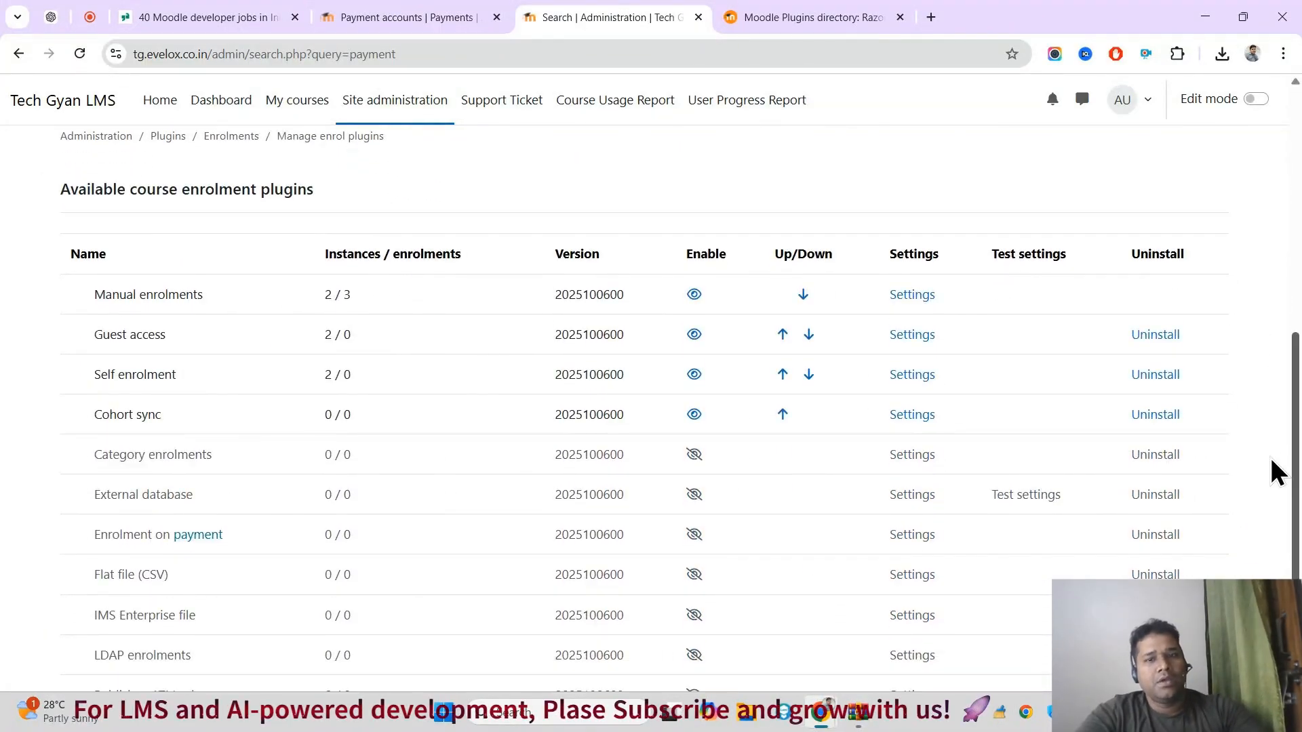
scroll(1273, 475, down, 1)
scroll(1281, 505, up, 4)
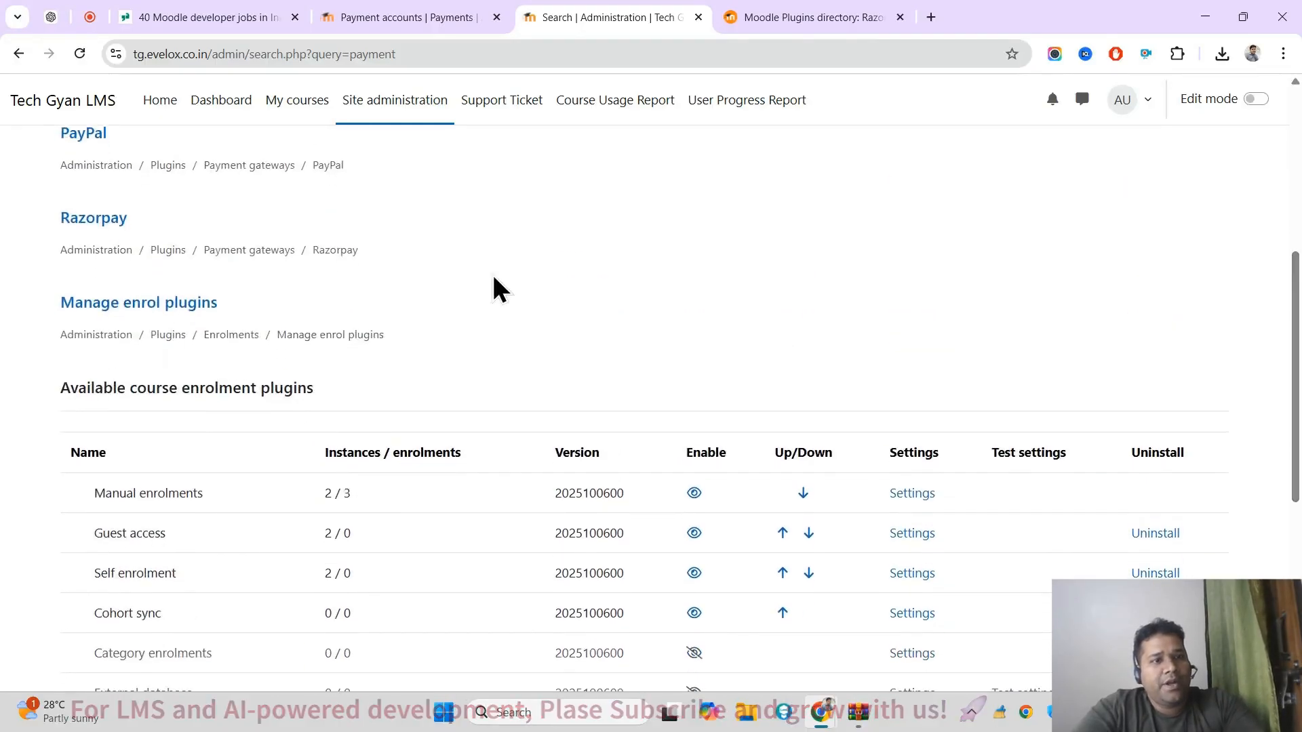
click(166, 305)
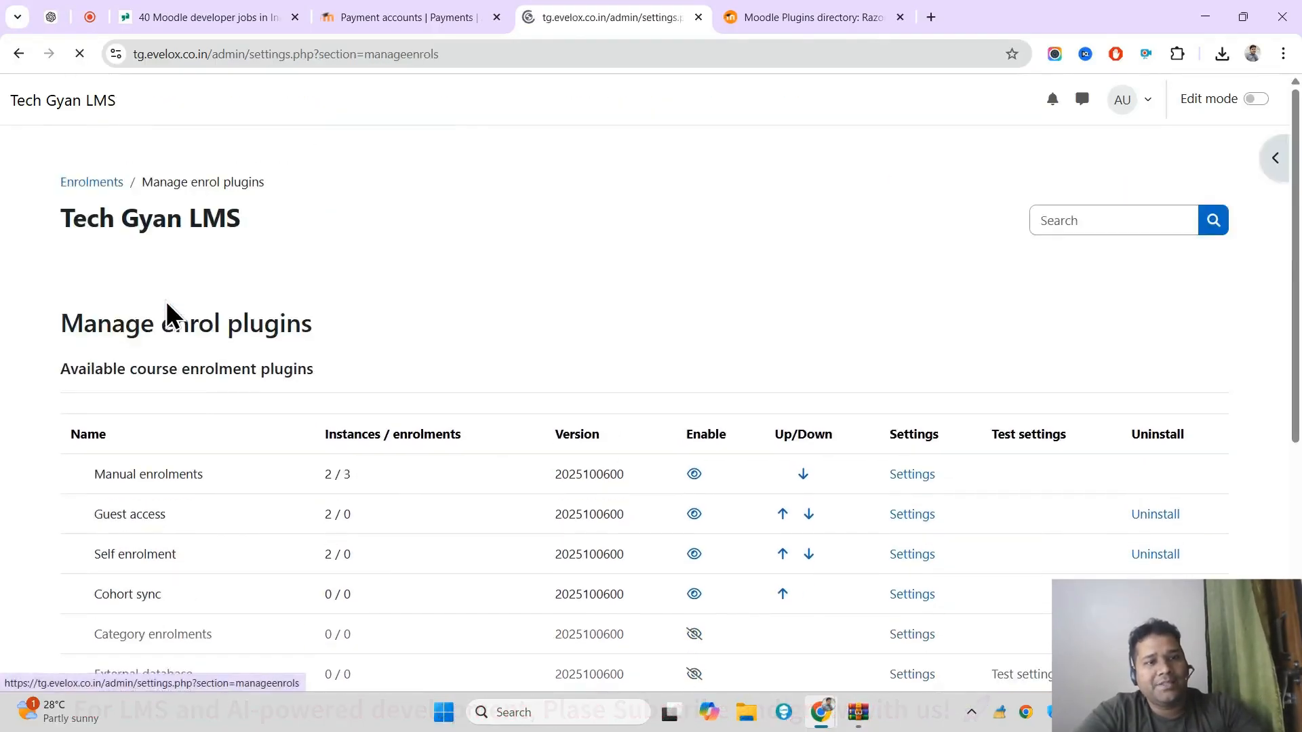
Step: Find the Enrolment on payment plugin among the available course enrolment plugins and enable it
scroll(678, 386, down, 2)
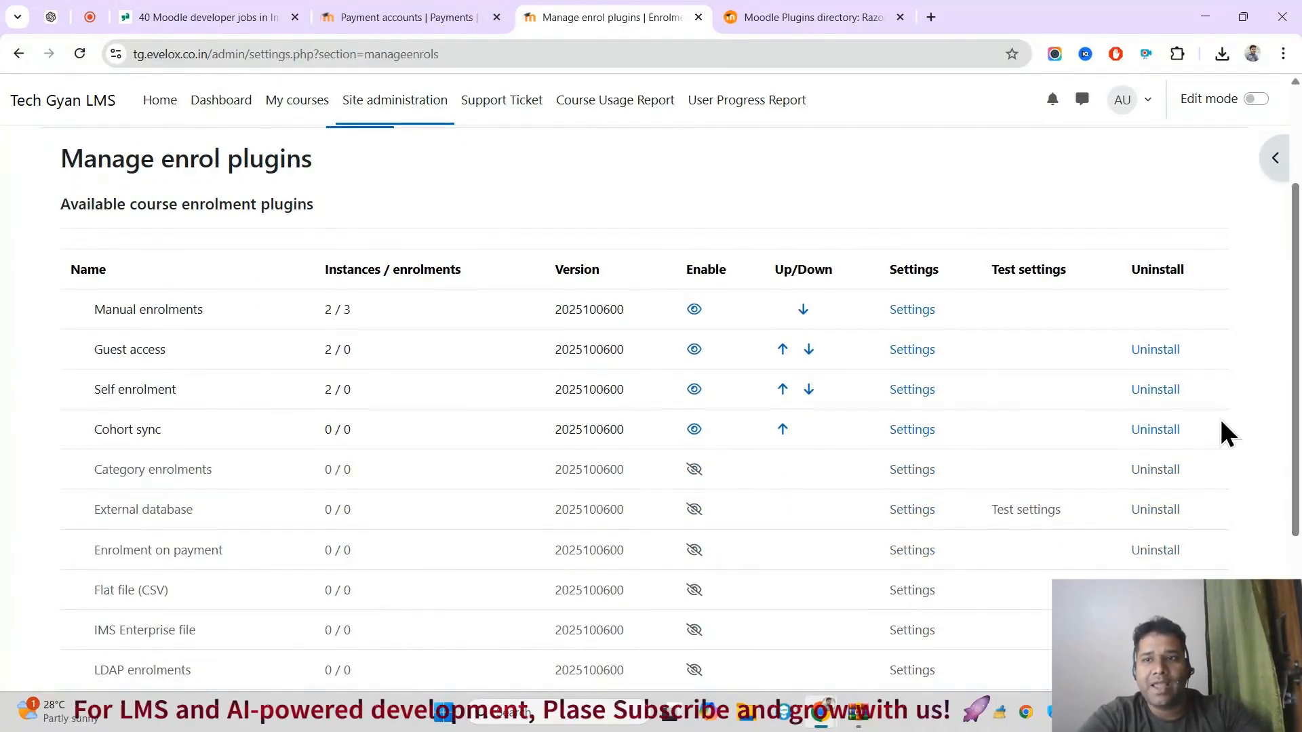
scroll(1226, 430, down, 2)
scroll(644, 393, down, 1)
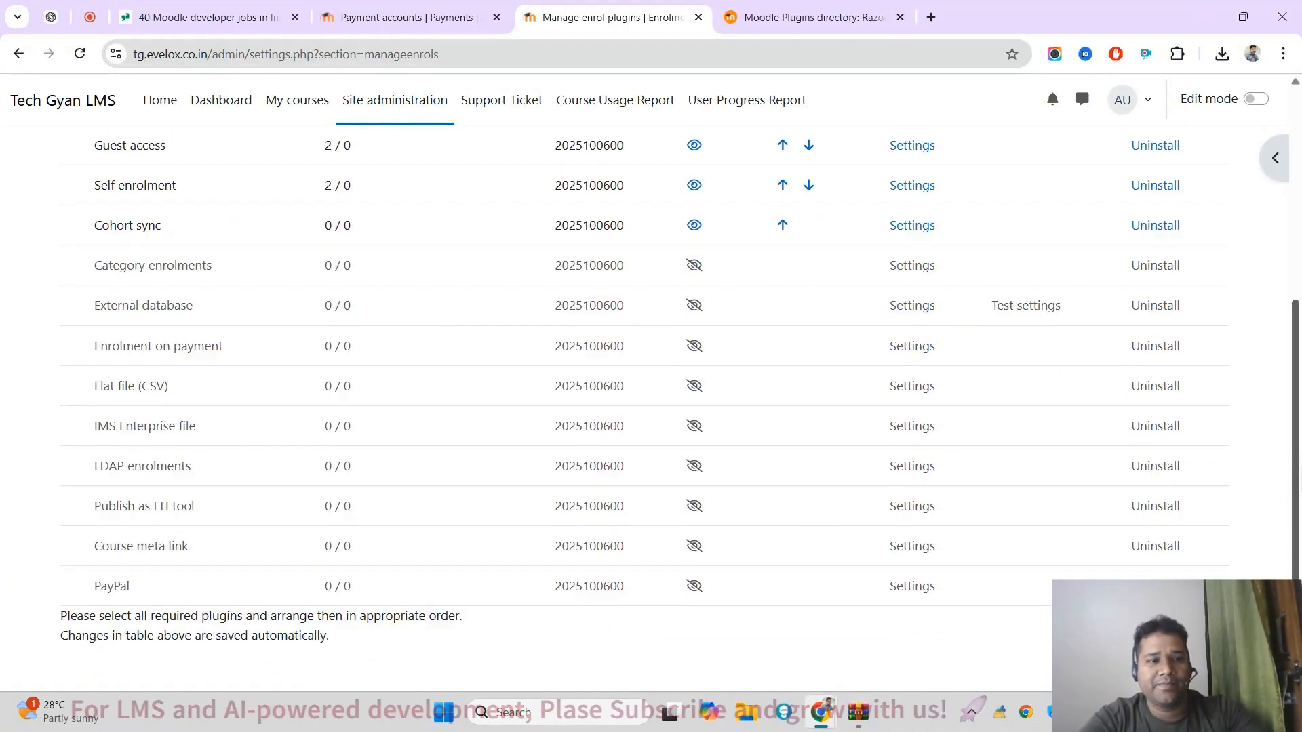
scroll(645, 393, up, 1)
key(ctrl+f)
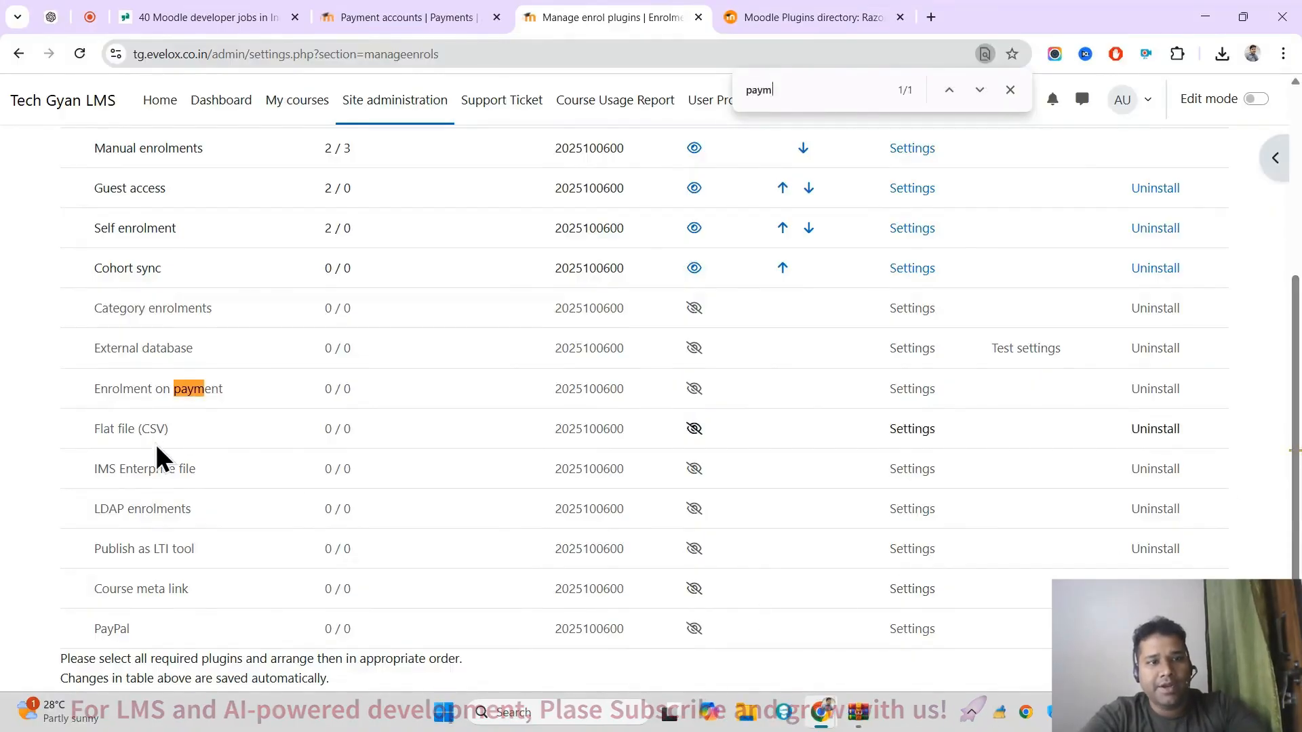
triple_click(170, 389)
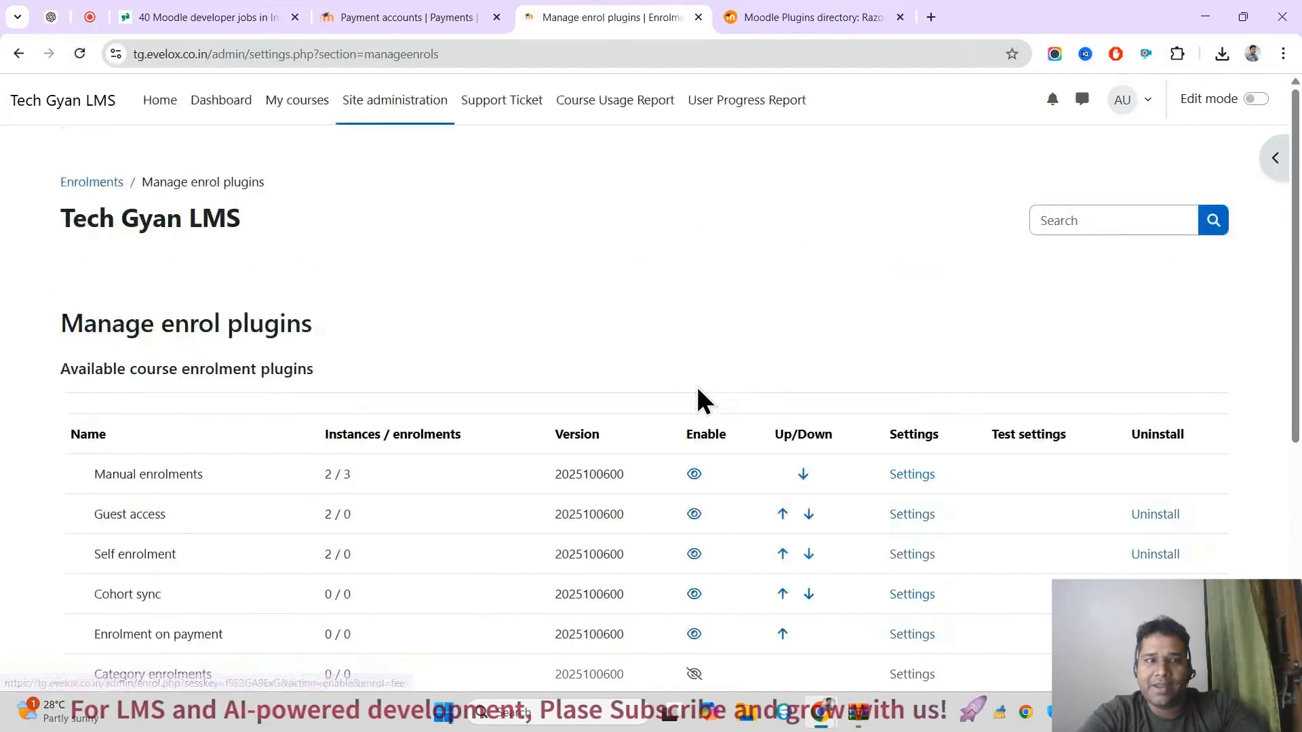
Step: Find the Consumer course in the course and category management page and open its enrolment methods
click(442, 15)
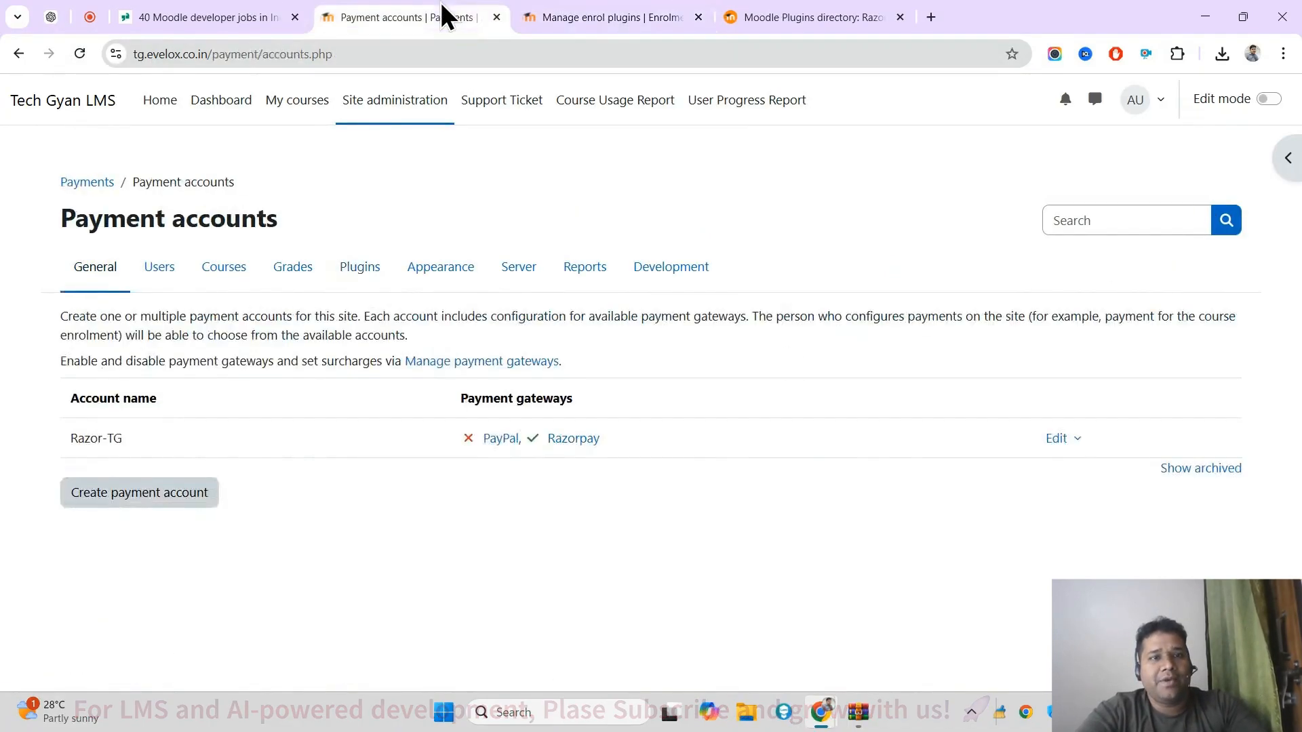
click(234, 274)
click(420, 359)
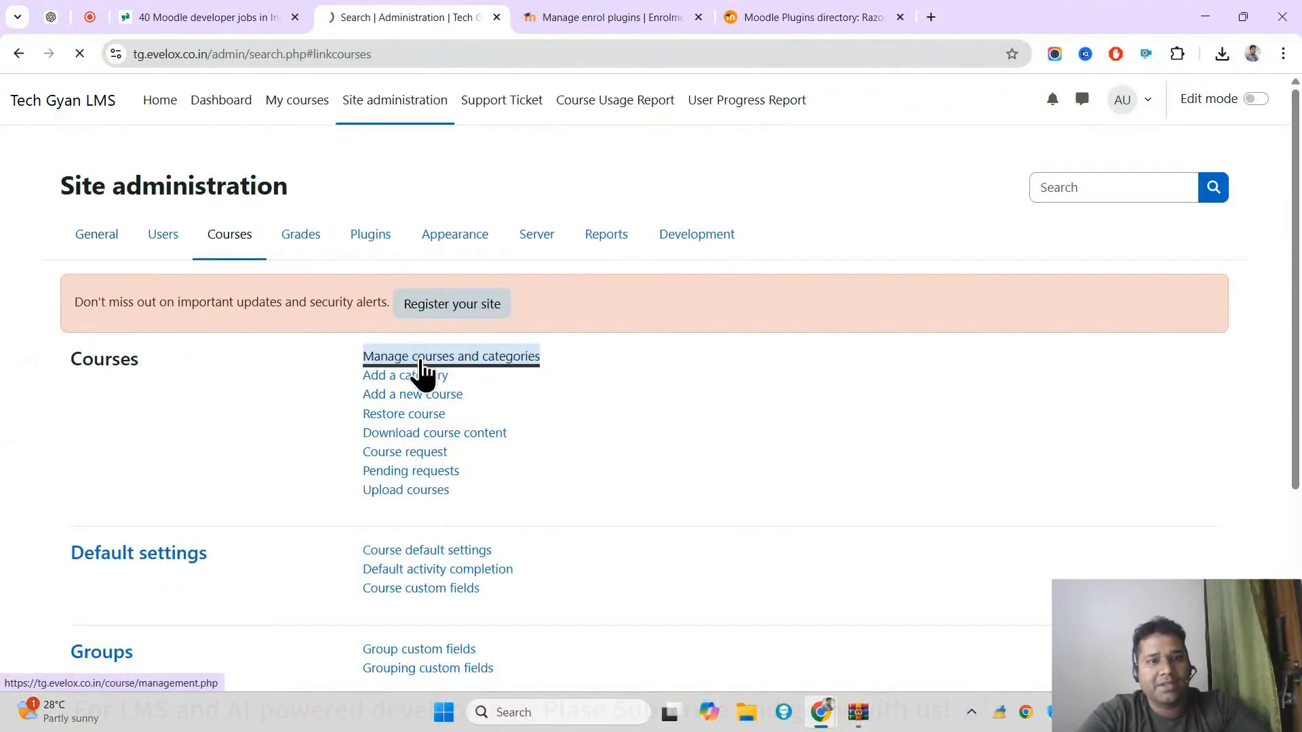
scroll(805, 453, down, 2)
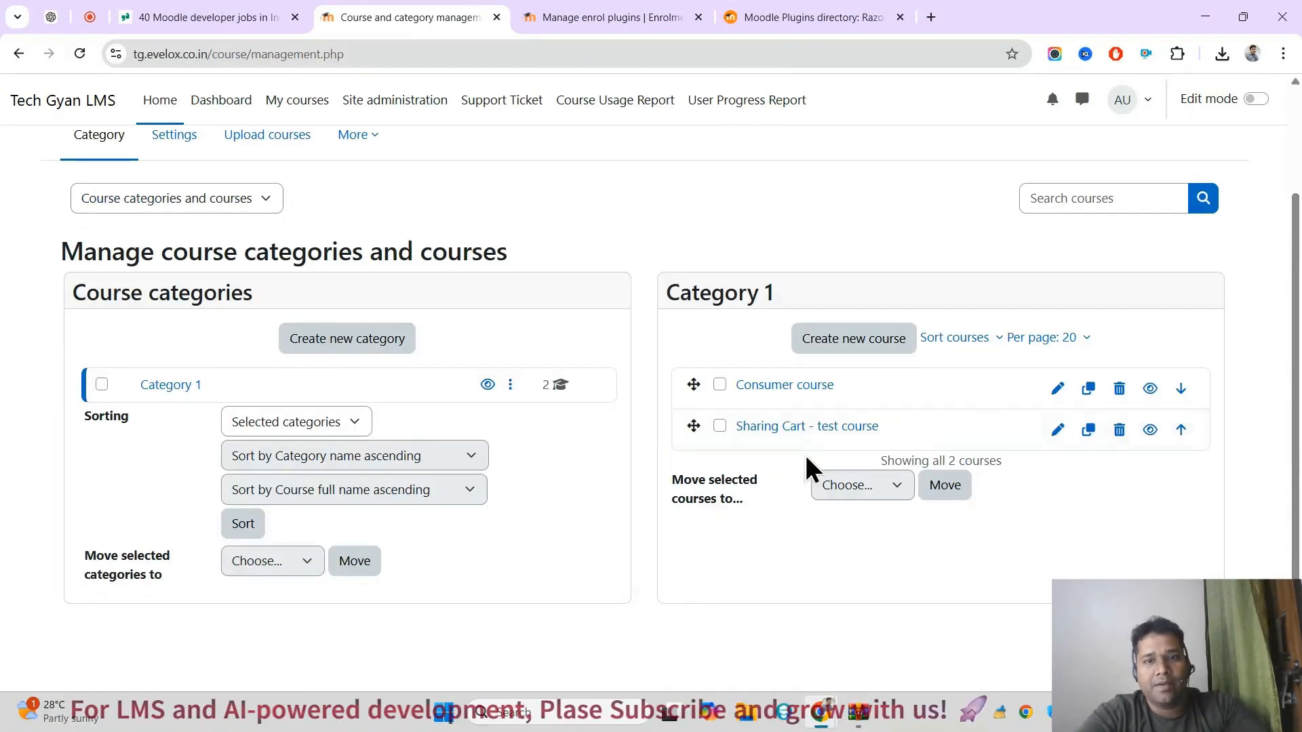
click(788, 386)
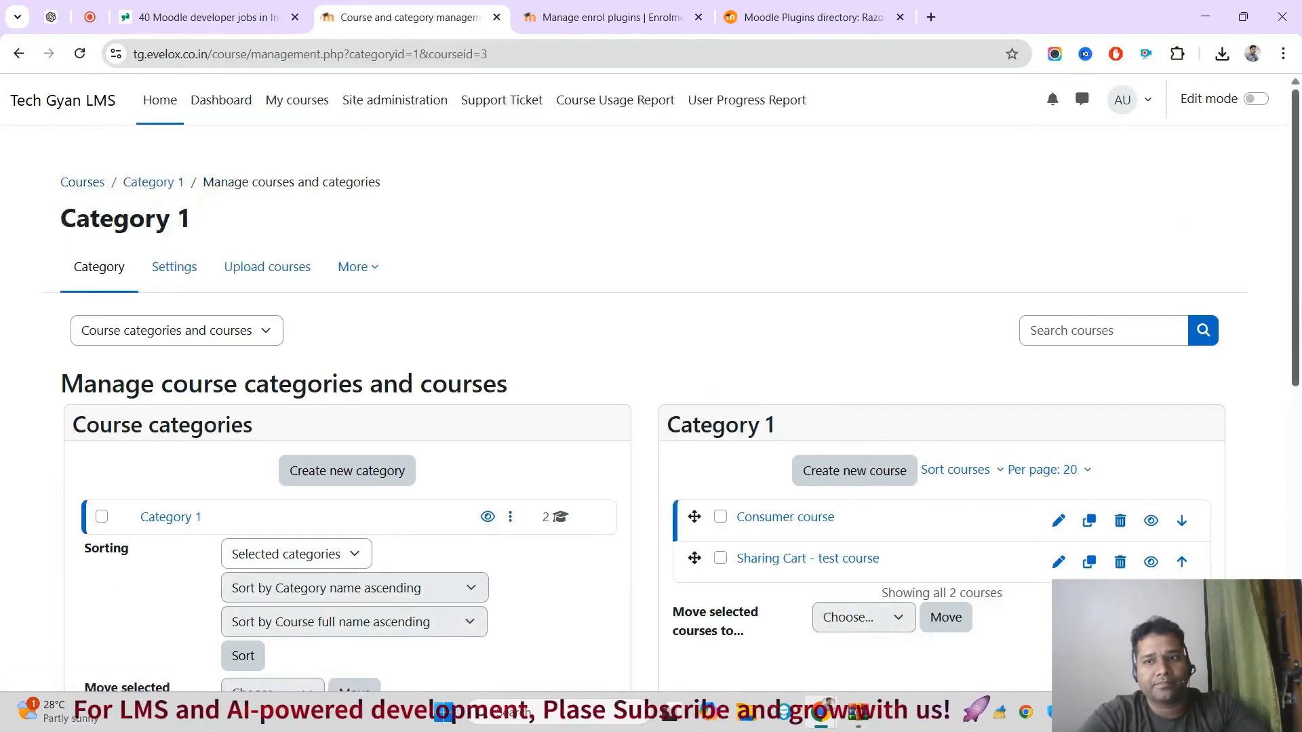
scroll(1279, 537, down, 7)
click(580, 343)
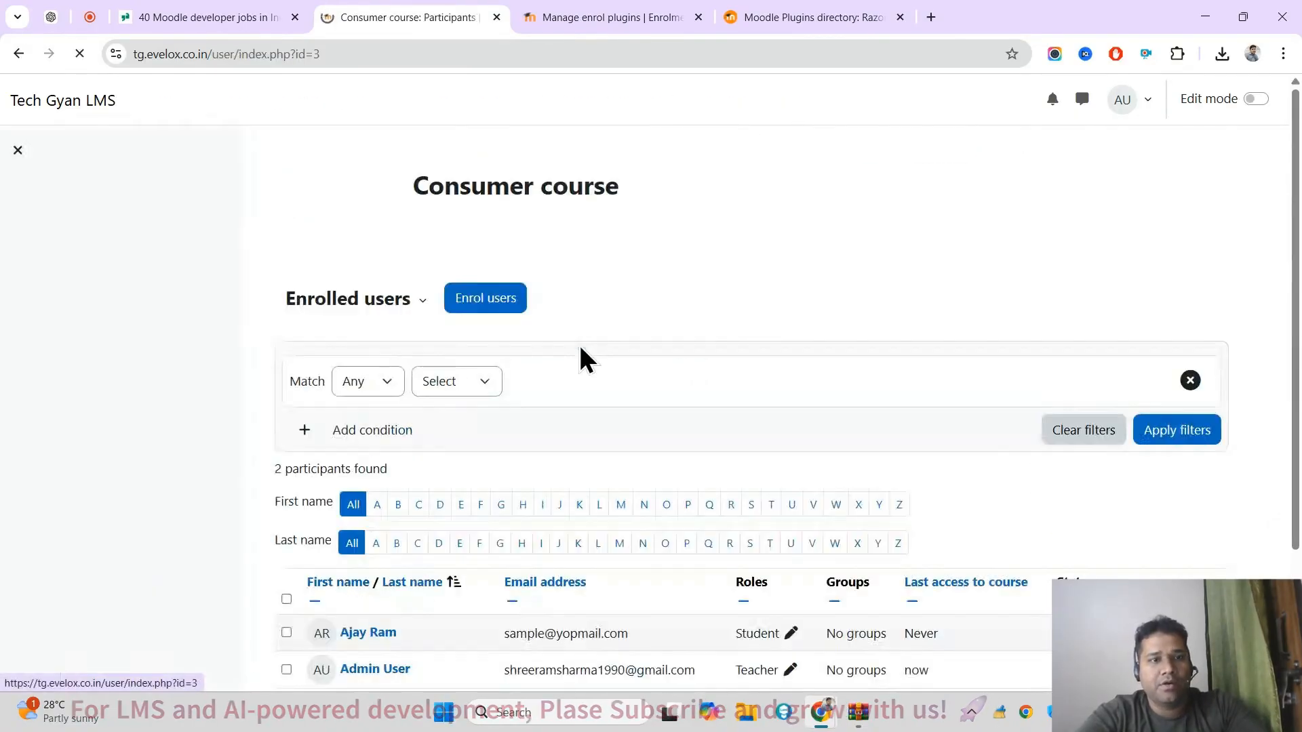
click(395, 307)
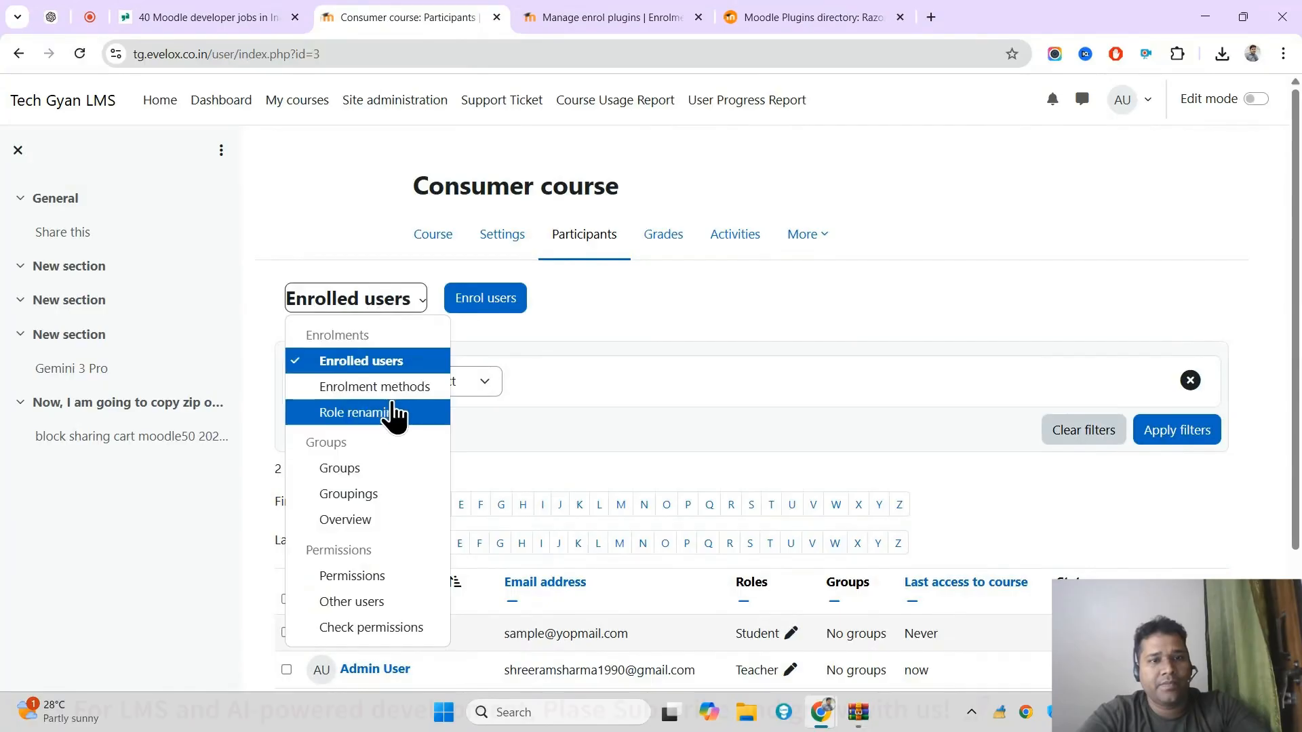
click(419, 388)
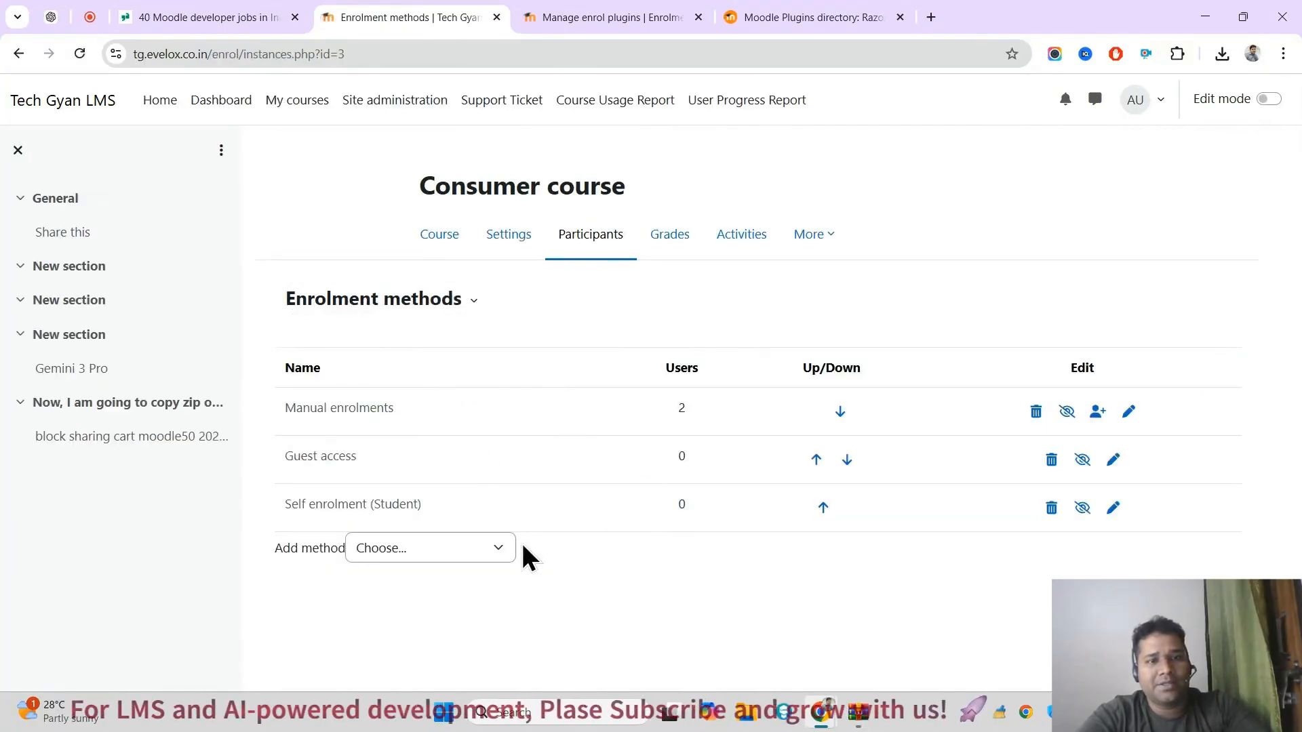
Step: Start adding an Enrolment on payment method to the course, with the custom instance name "Tech Gyan"
click(433, 546)
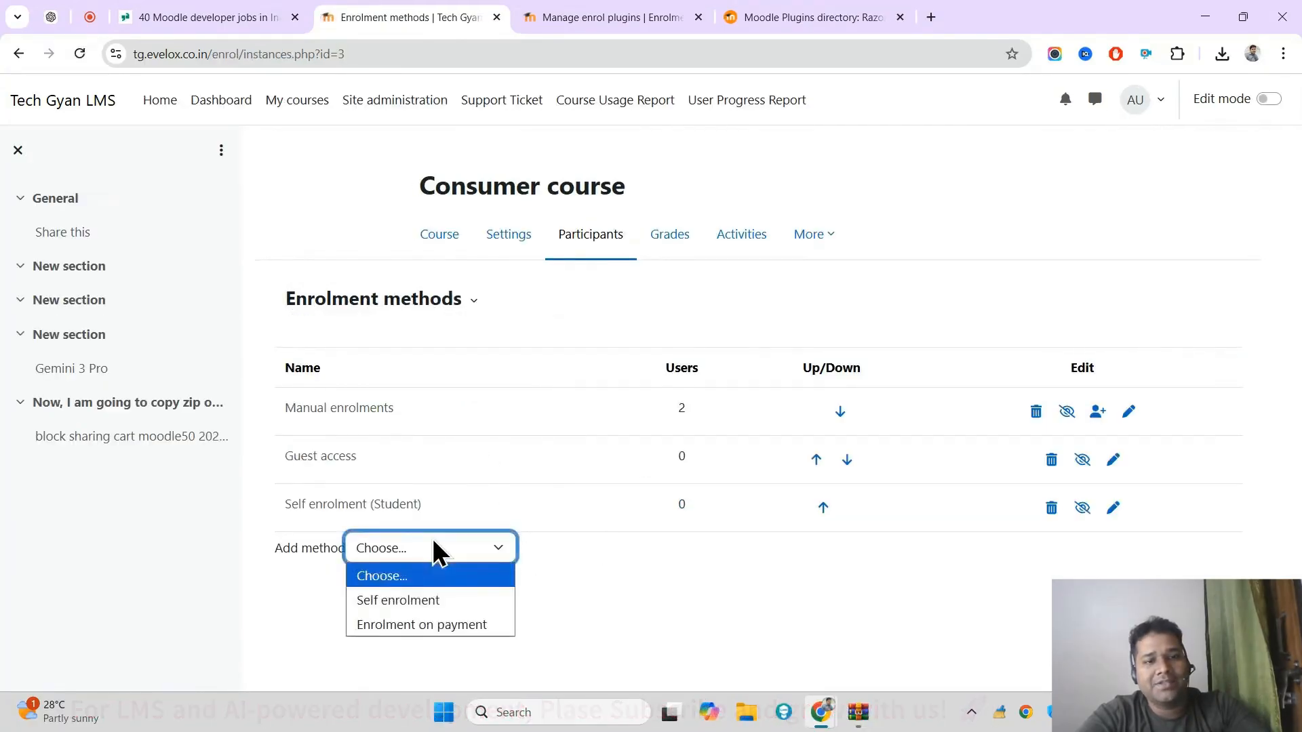
click(472, 622)
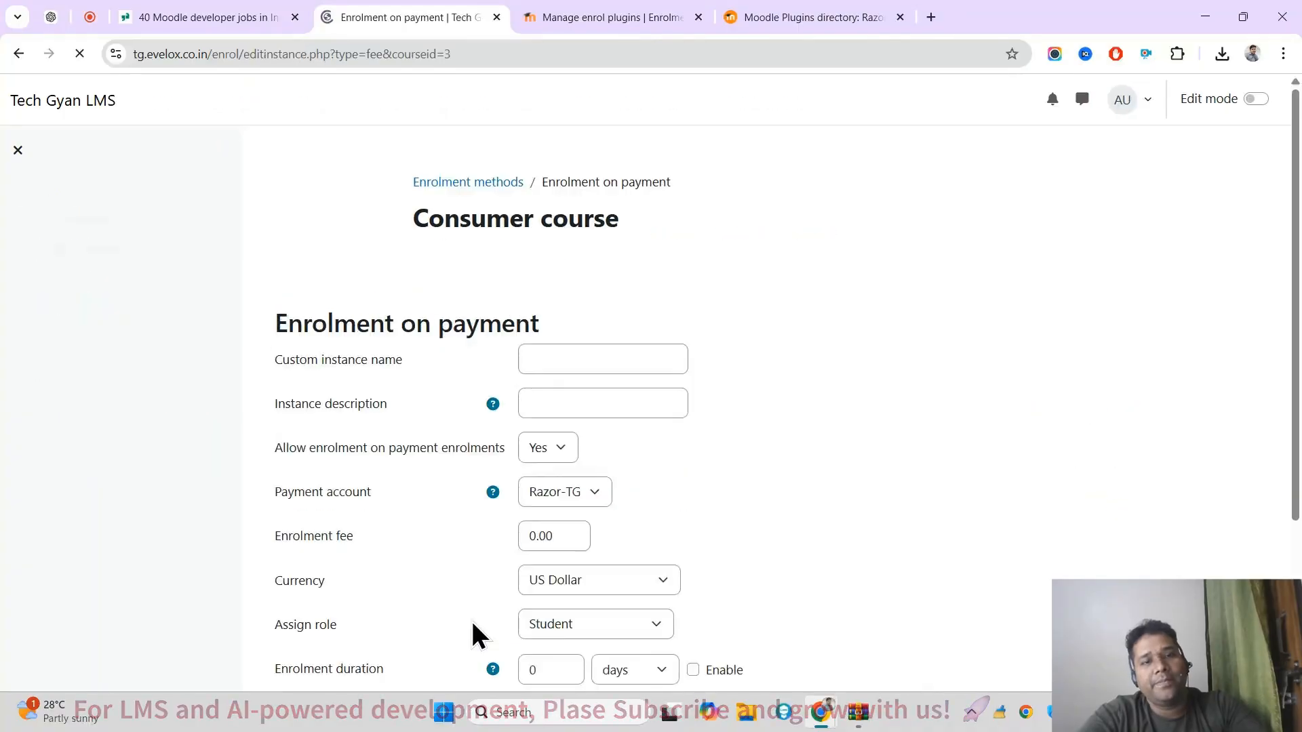
click(582, 322)
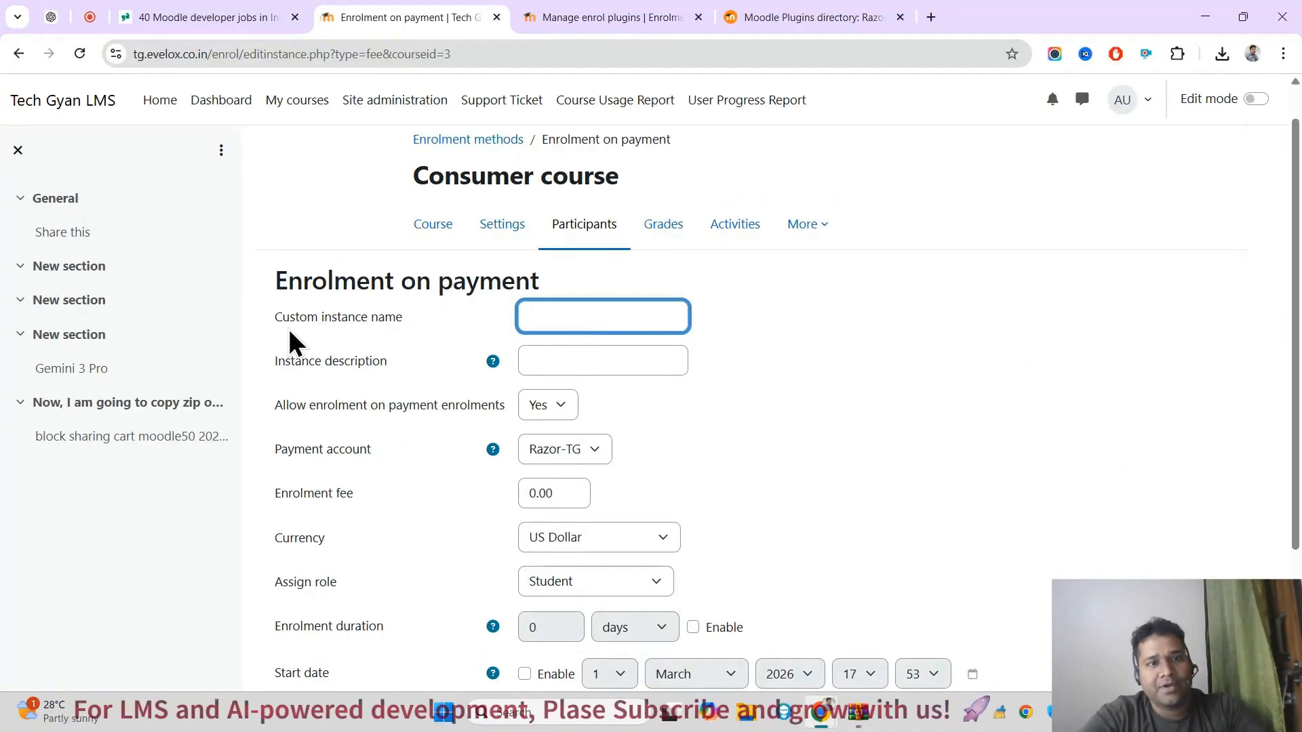
triple_click(287, 327)
click(584, 321)
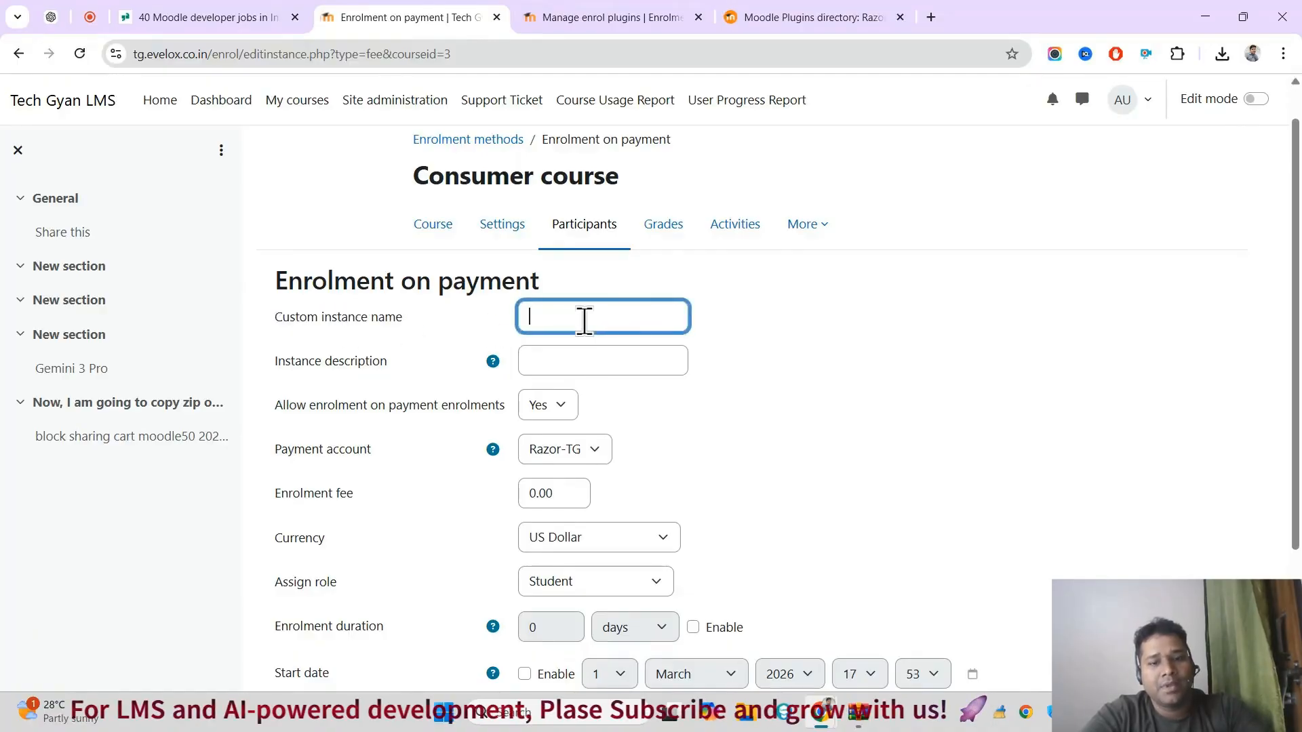
text(IG)
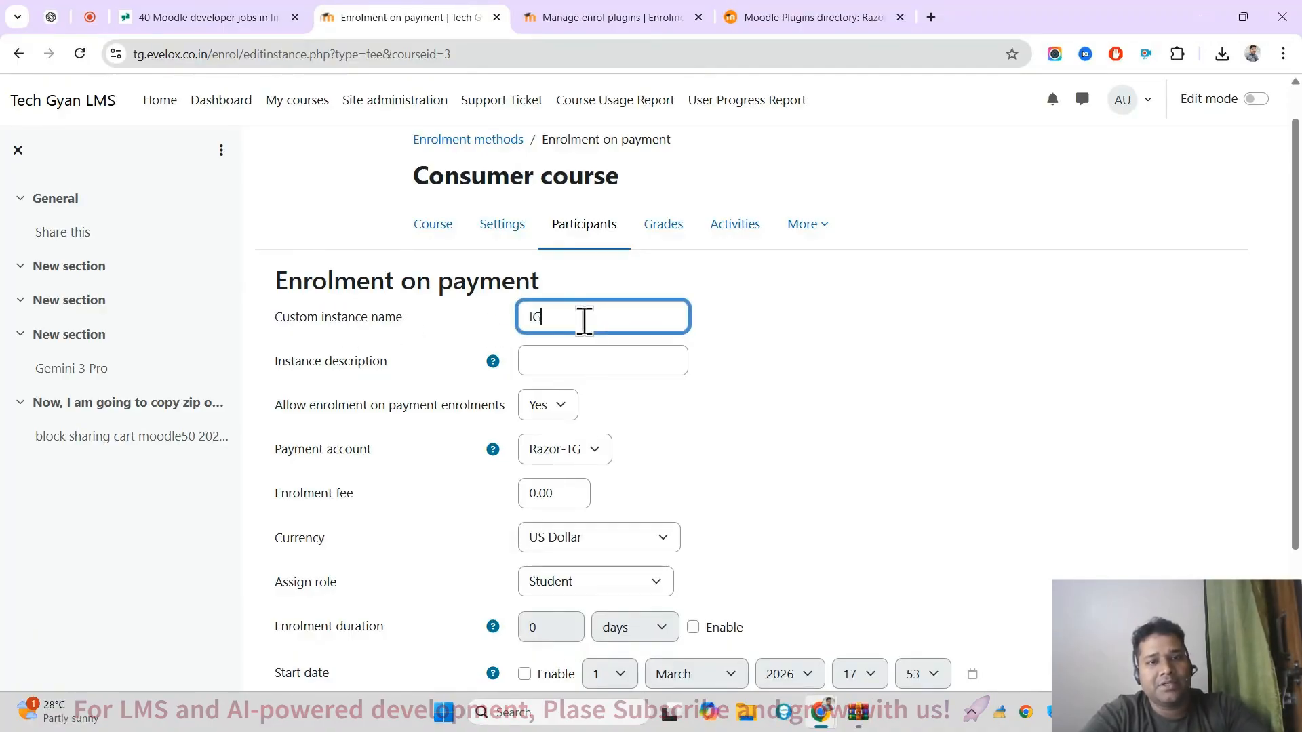
key(BackSpace)
key(BackSpace)
text(TG)
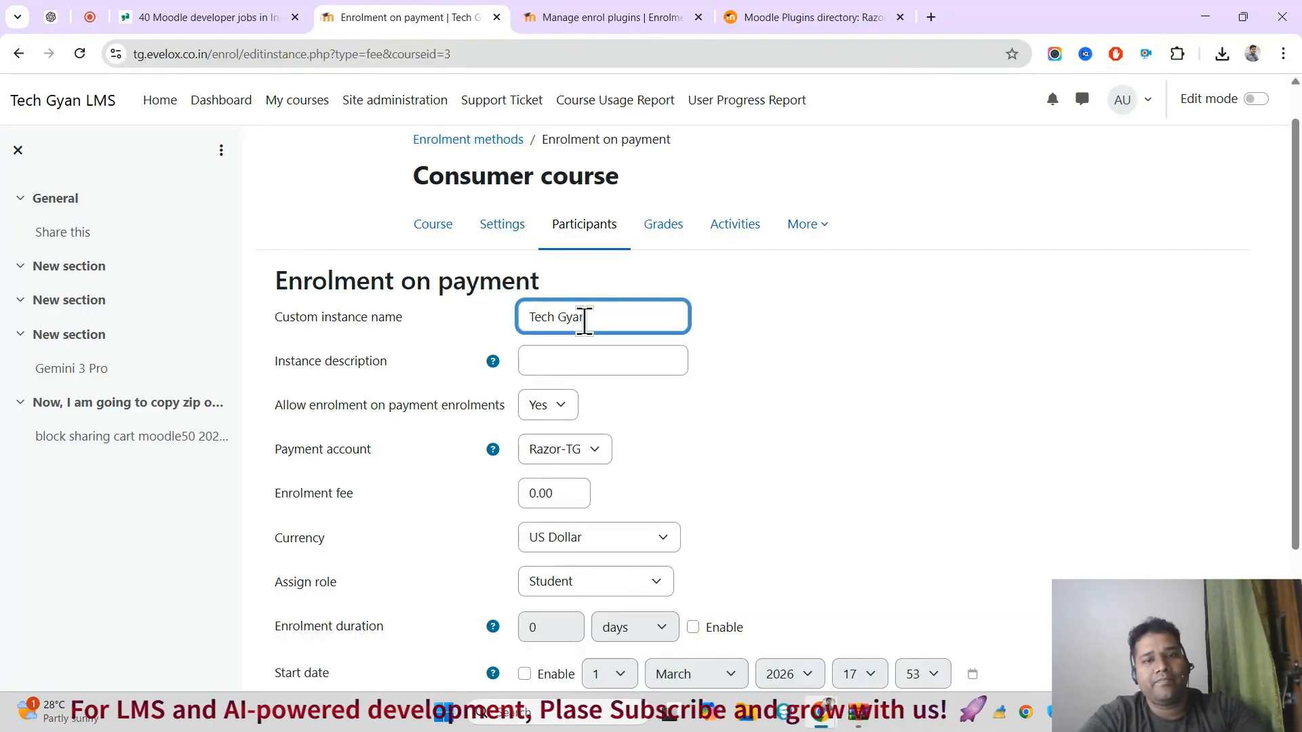
Step: Copy the custom instance name "Tech Gyan" into the instance description
triple_click(585, 319)
key(ctrl+c)
click(558, 369)
key(ctrl+v)
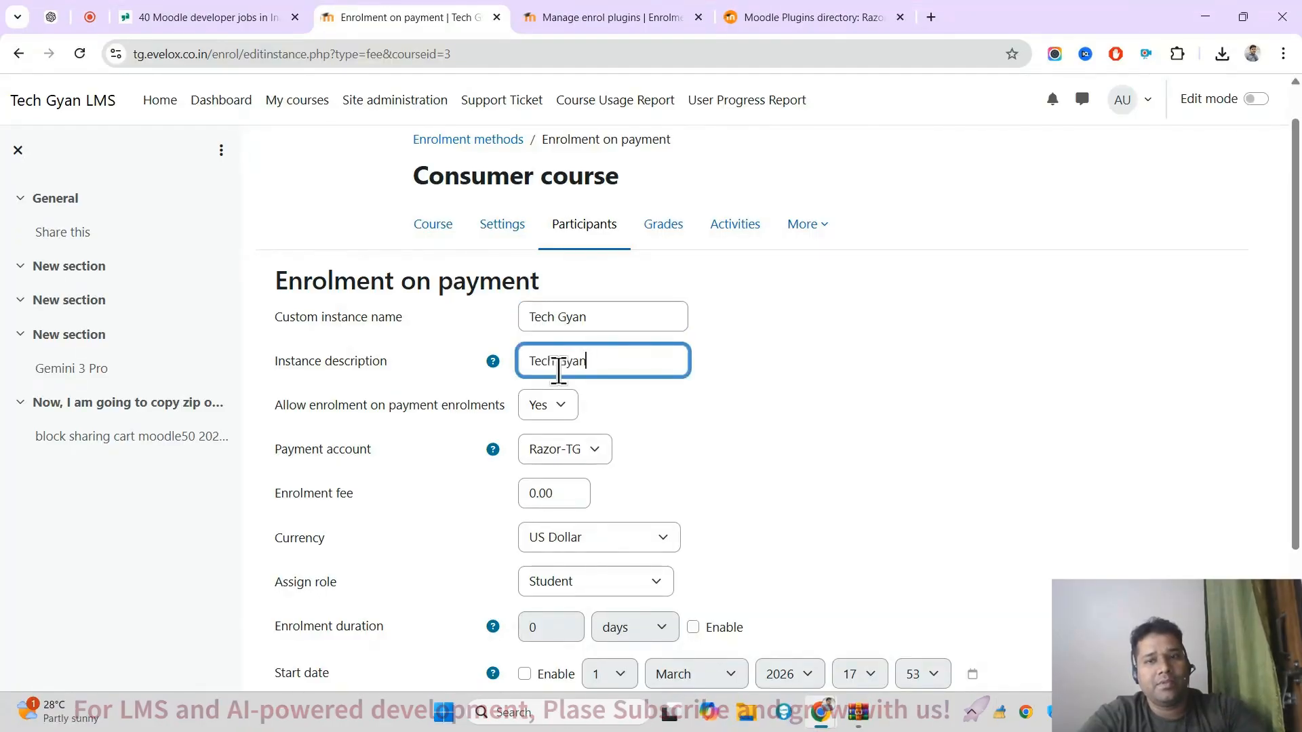
Step: Set the enrolment fee to 100.00 and the currency to Indian Rupee, keeping Student as the assigned role
scroll(583, 366, down, 1)
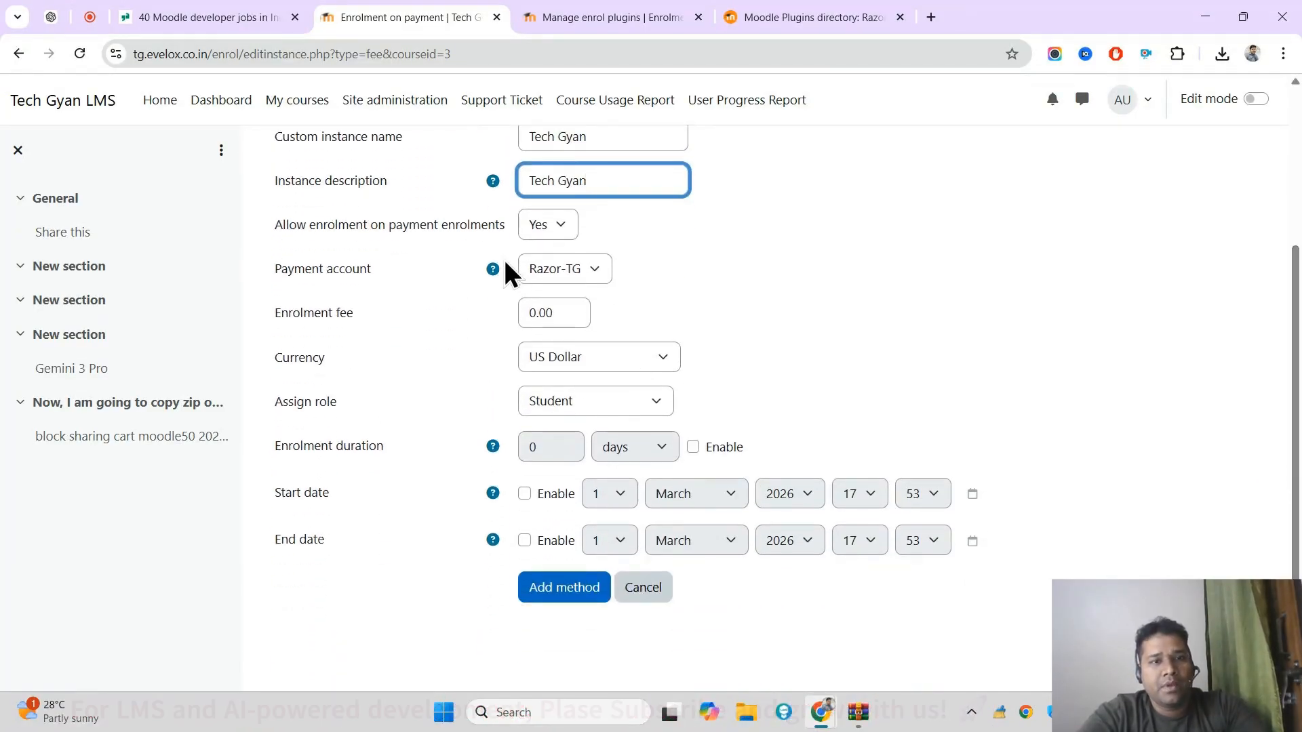
double_click(557, 314)
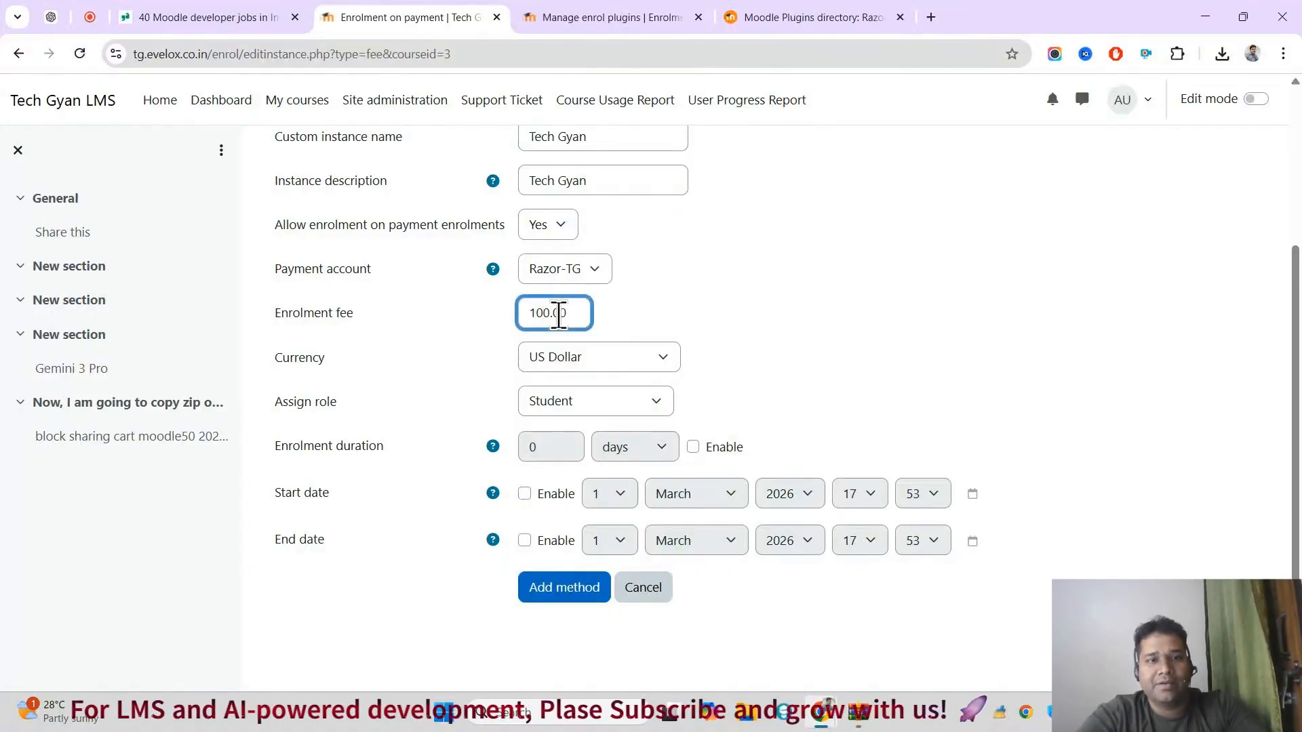
click(625, 359)
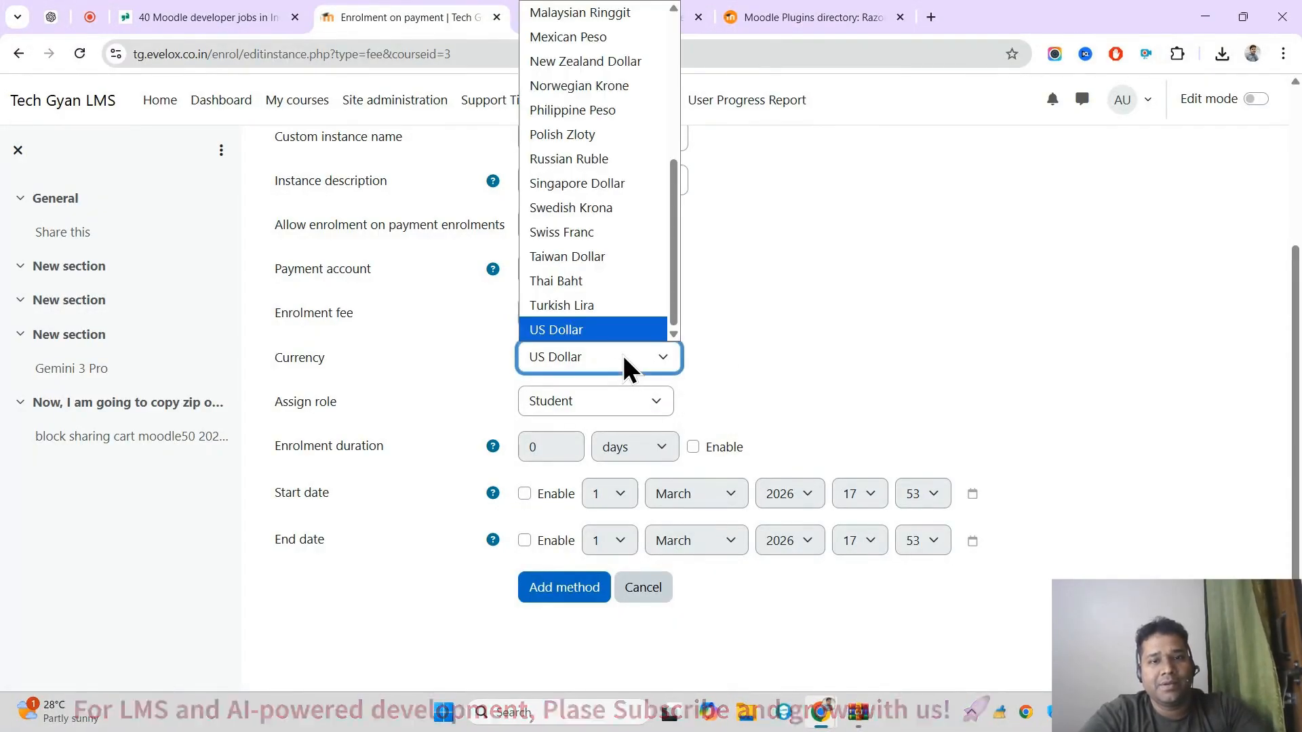
key(i)
key(Return)
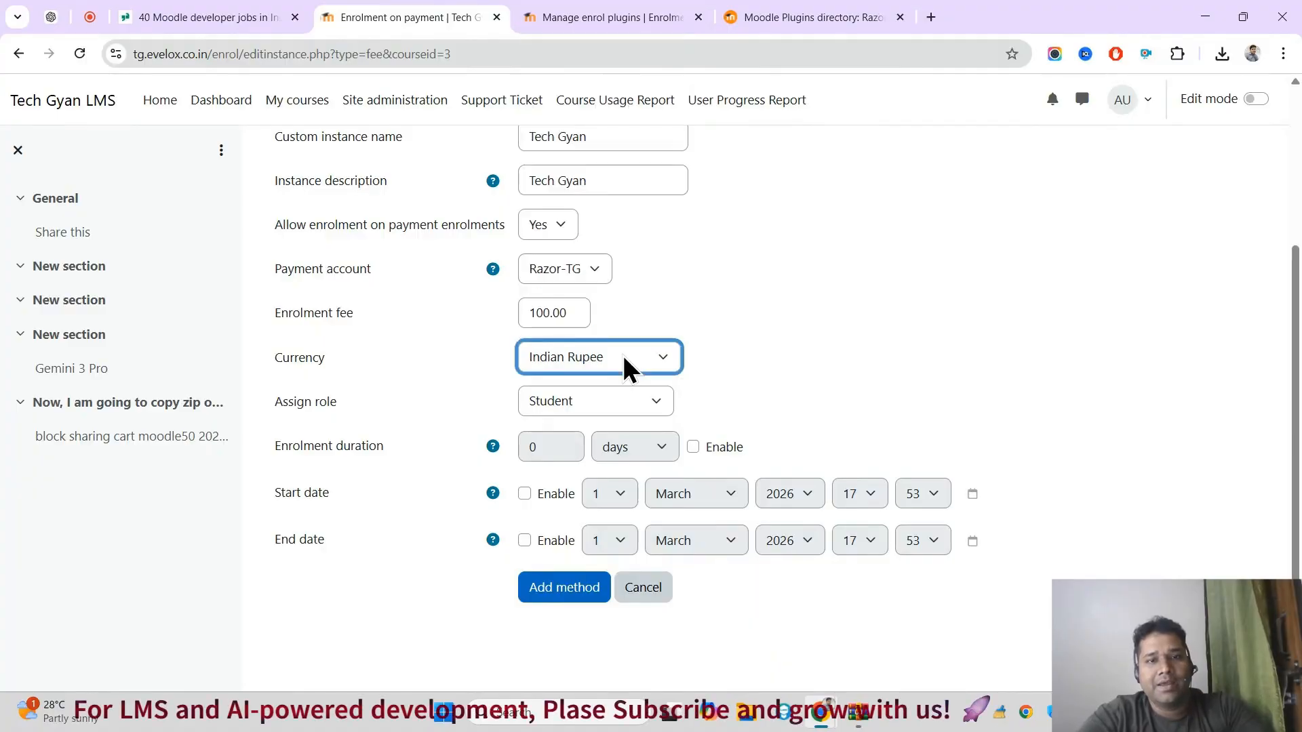
click(620, 402)
click(621, 403)
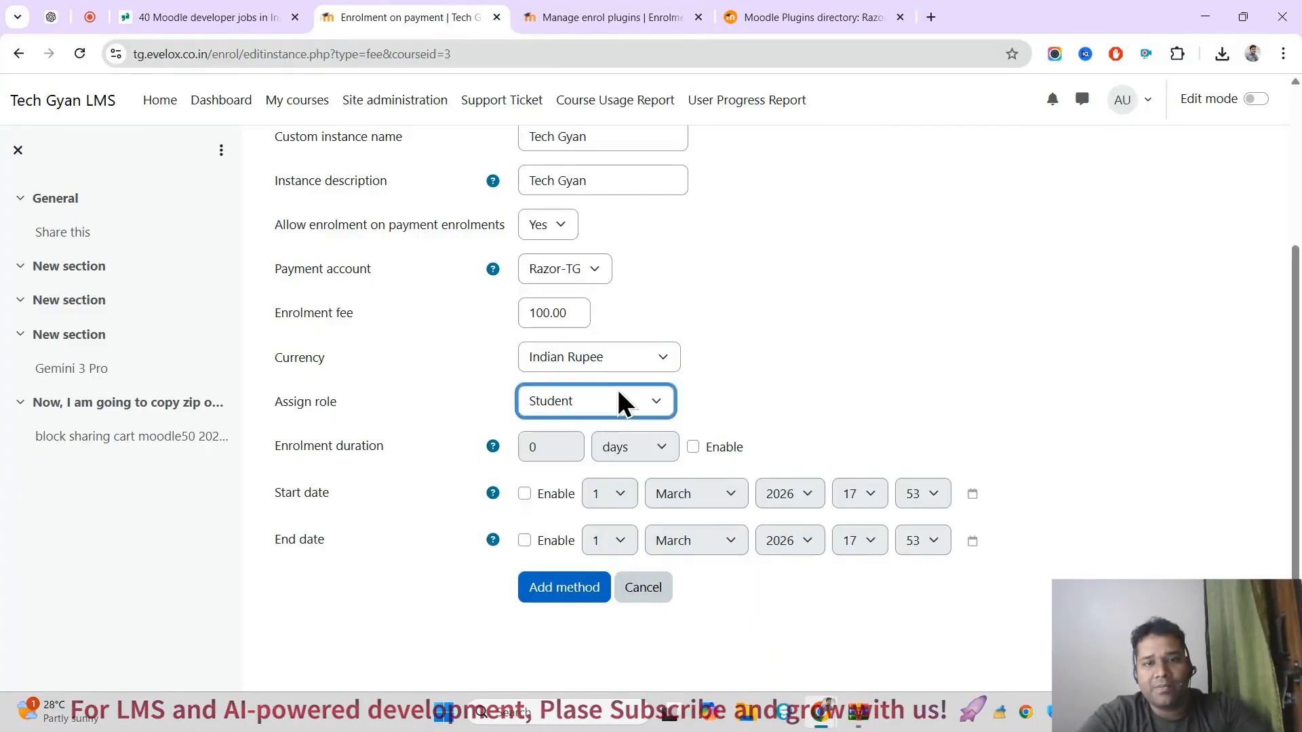
Step: Leave the enrolment duration disabled and add the payment enrolment method to the course
click(694, 445)
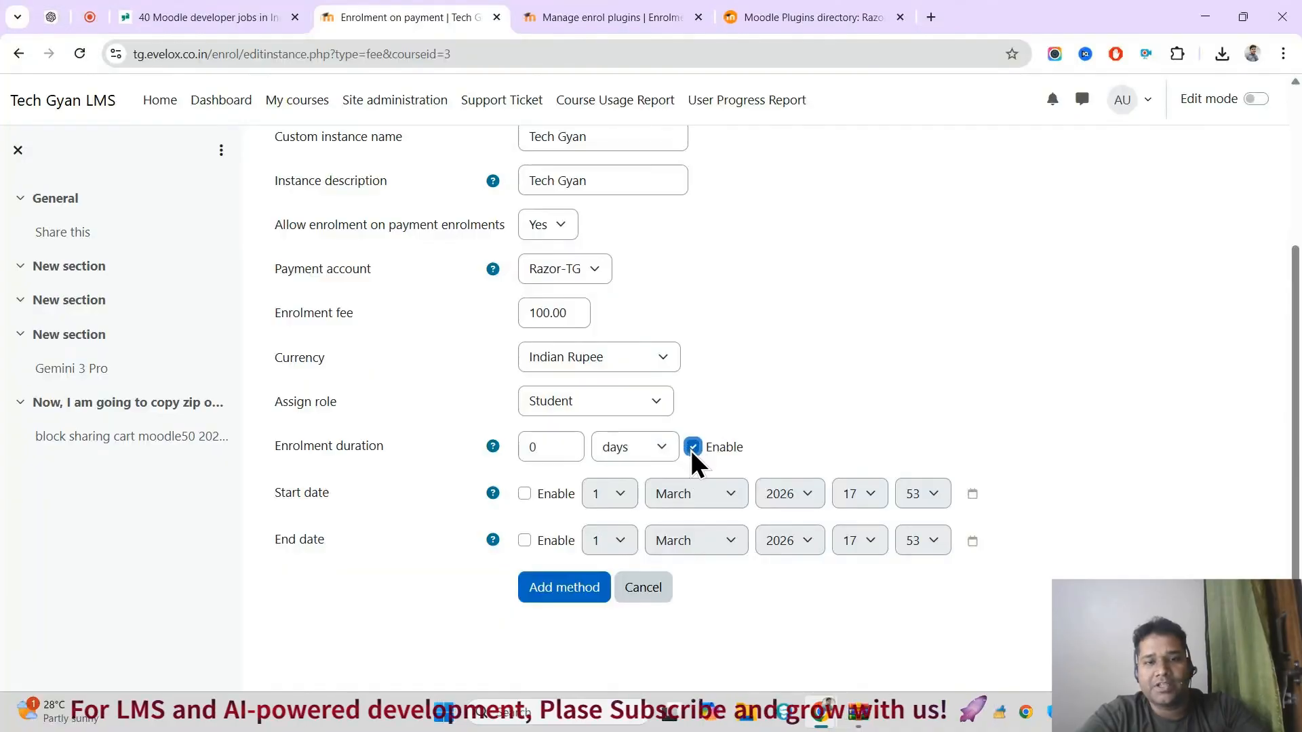
click(690, 449)
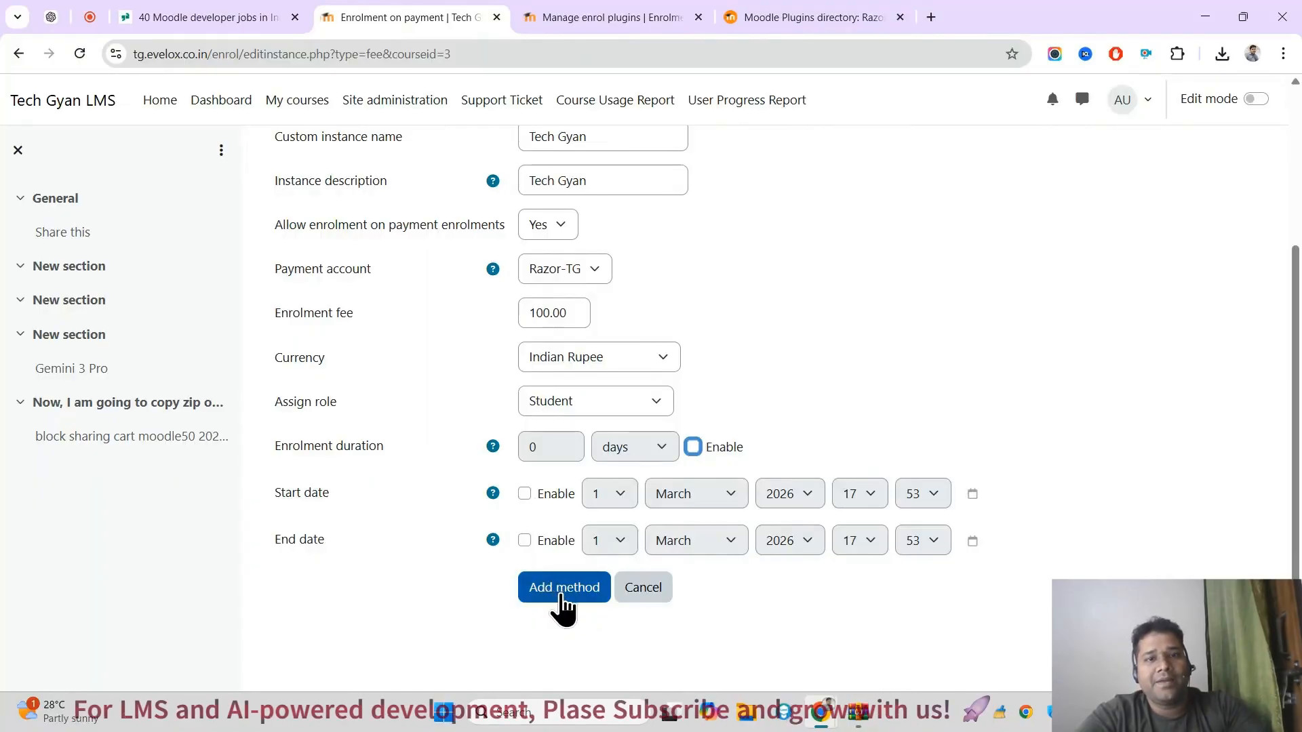
click(562, 587)
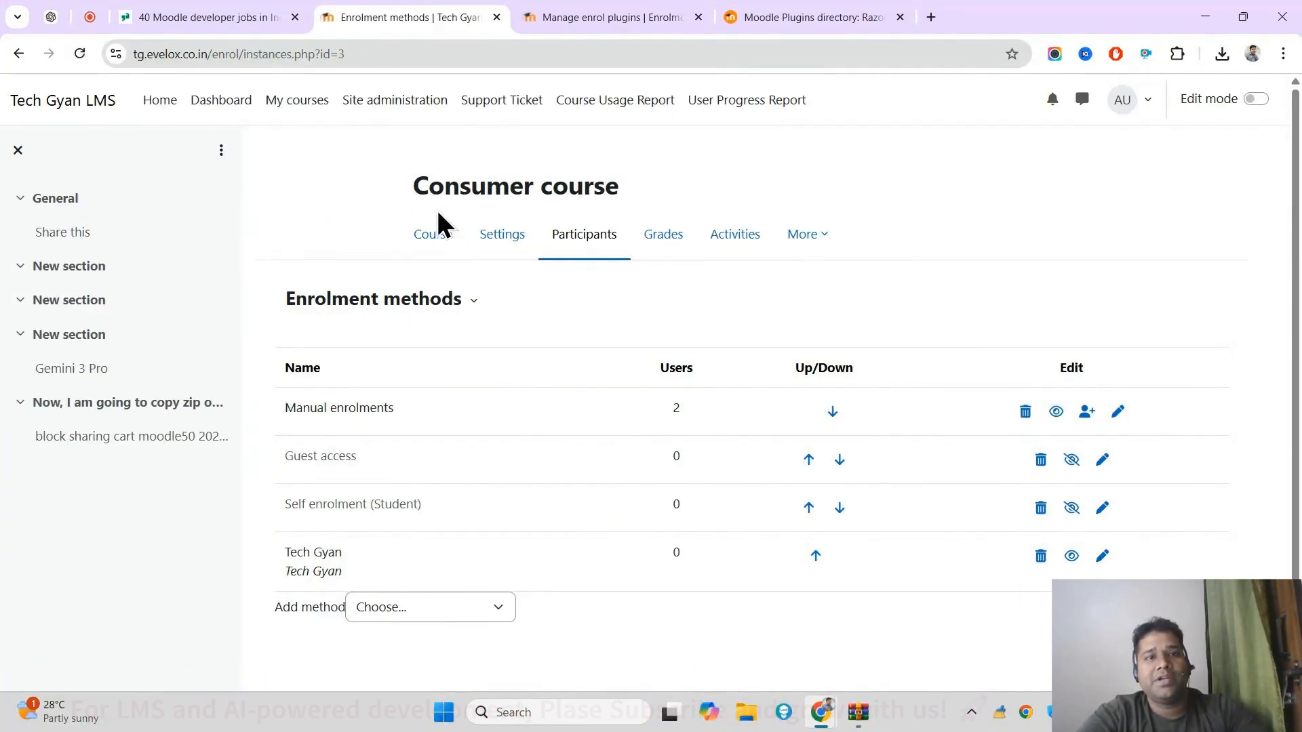
Step: Open the Consumer course page and load its address in a new incognito window
click(423, 245)
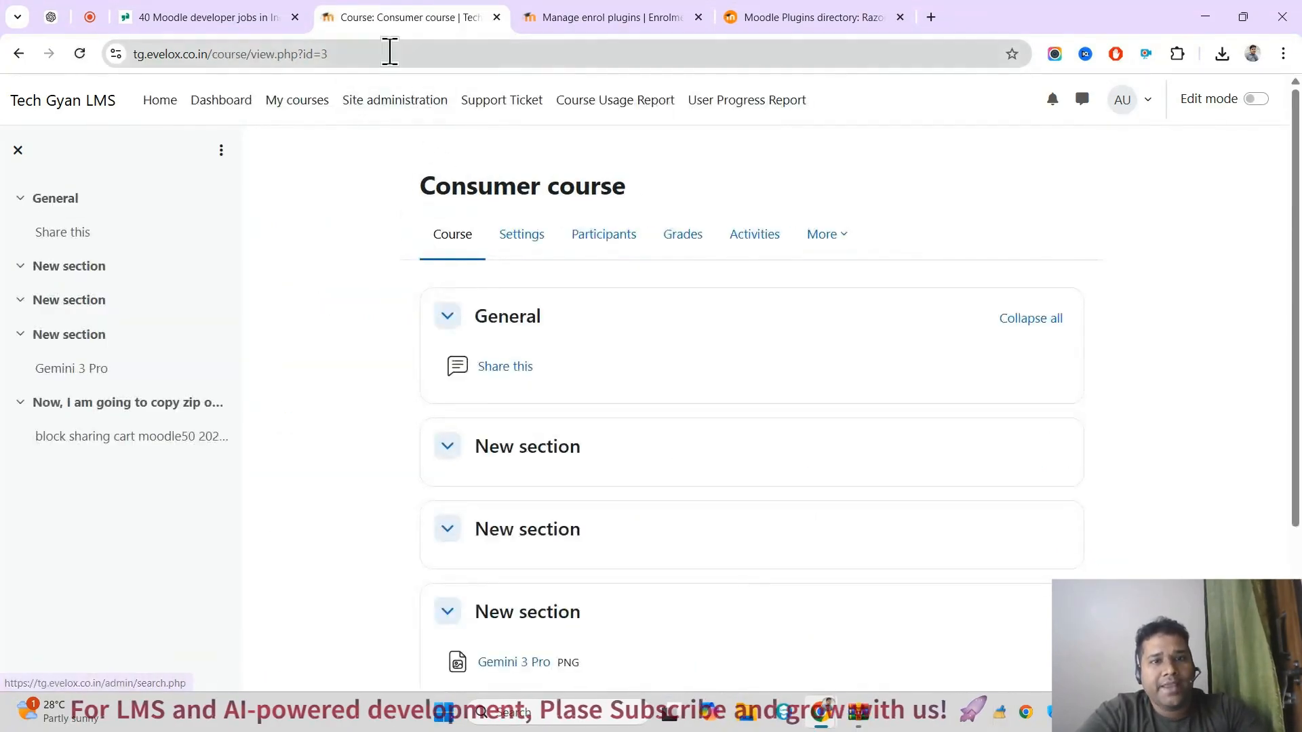
click(389, 52)
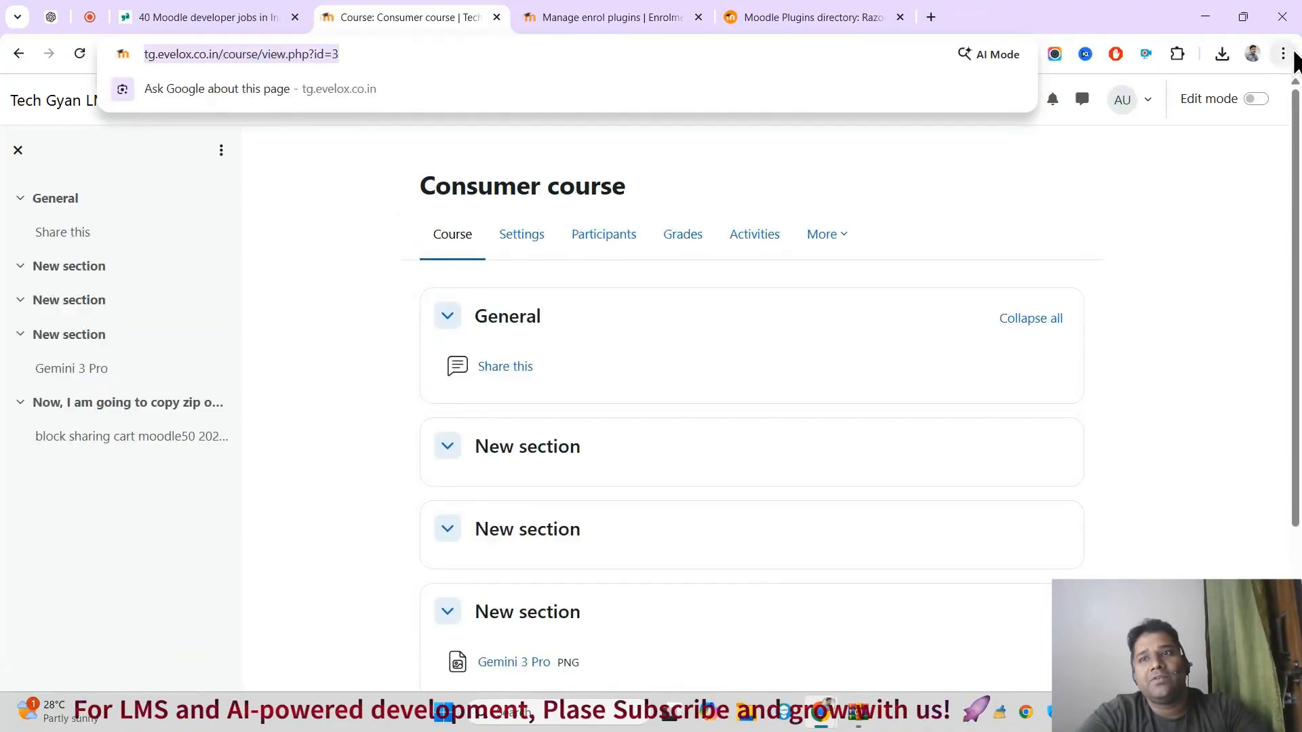
click(1283, 53)
click(1168, 175)
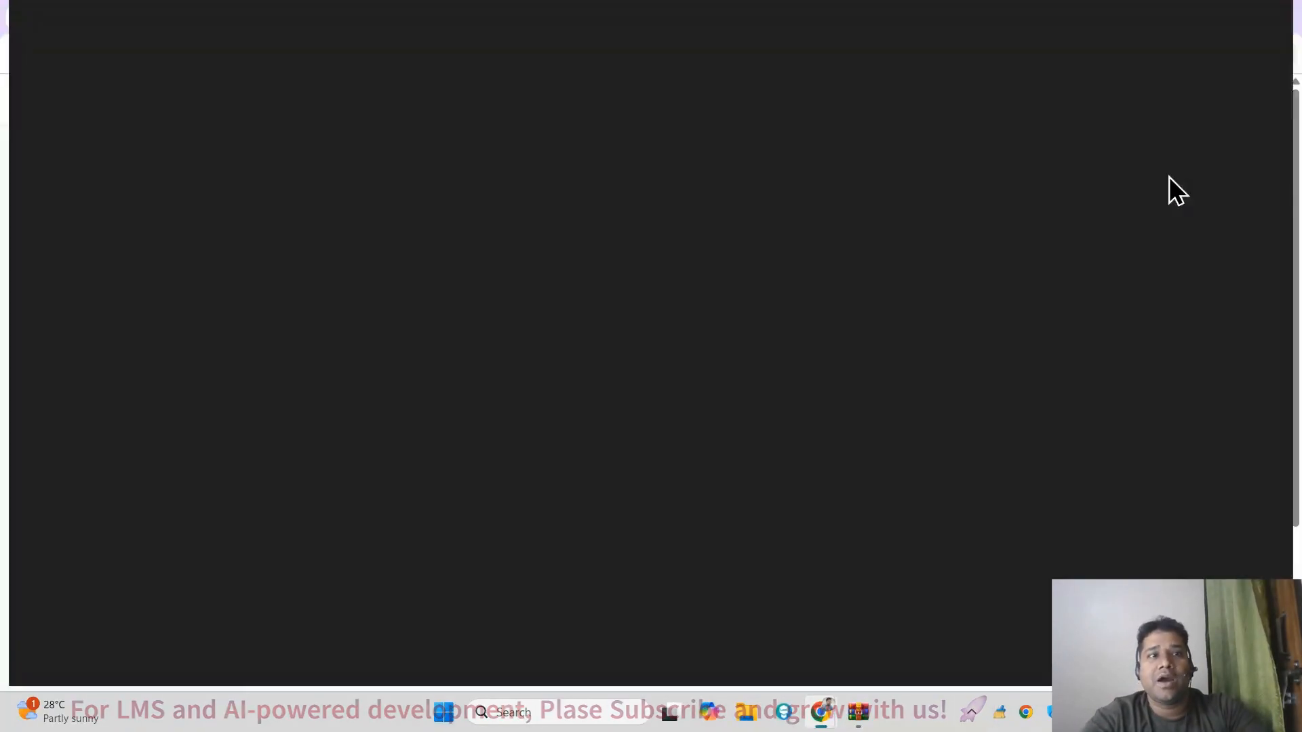
key(ctrl+v)
key(Return)
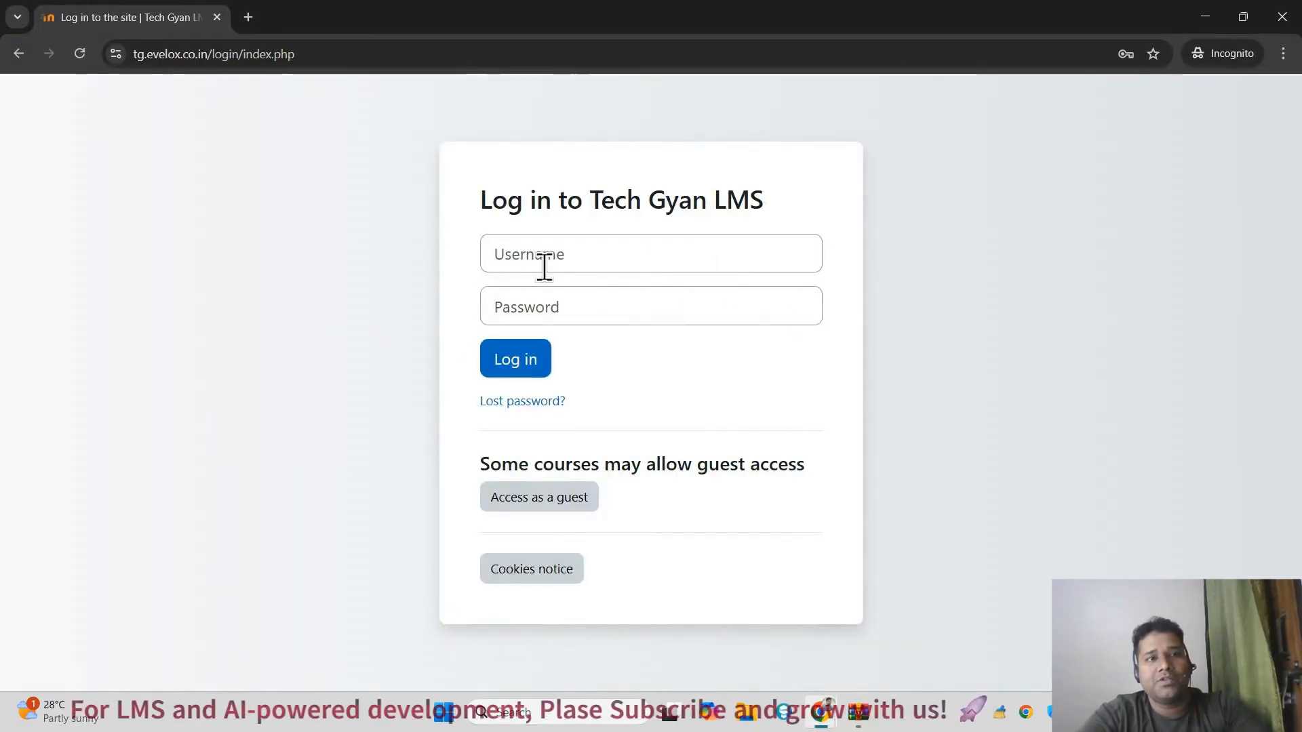
Step: From the login form, return to the admin session and check the course participants in a separate tab for a student account
click(618, 249)
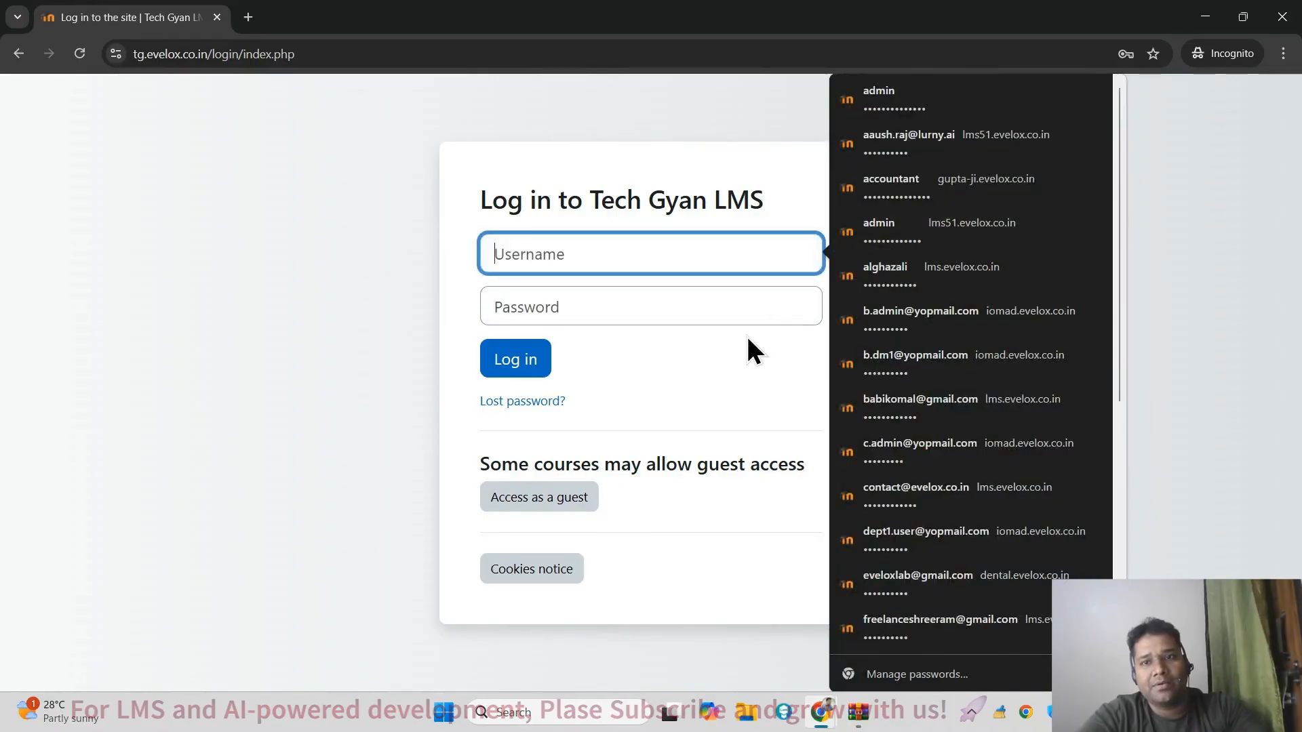
key(alt+Tab)
middle_click(601, 250)
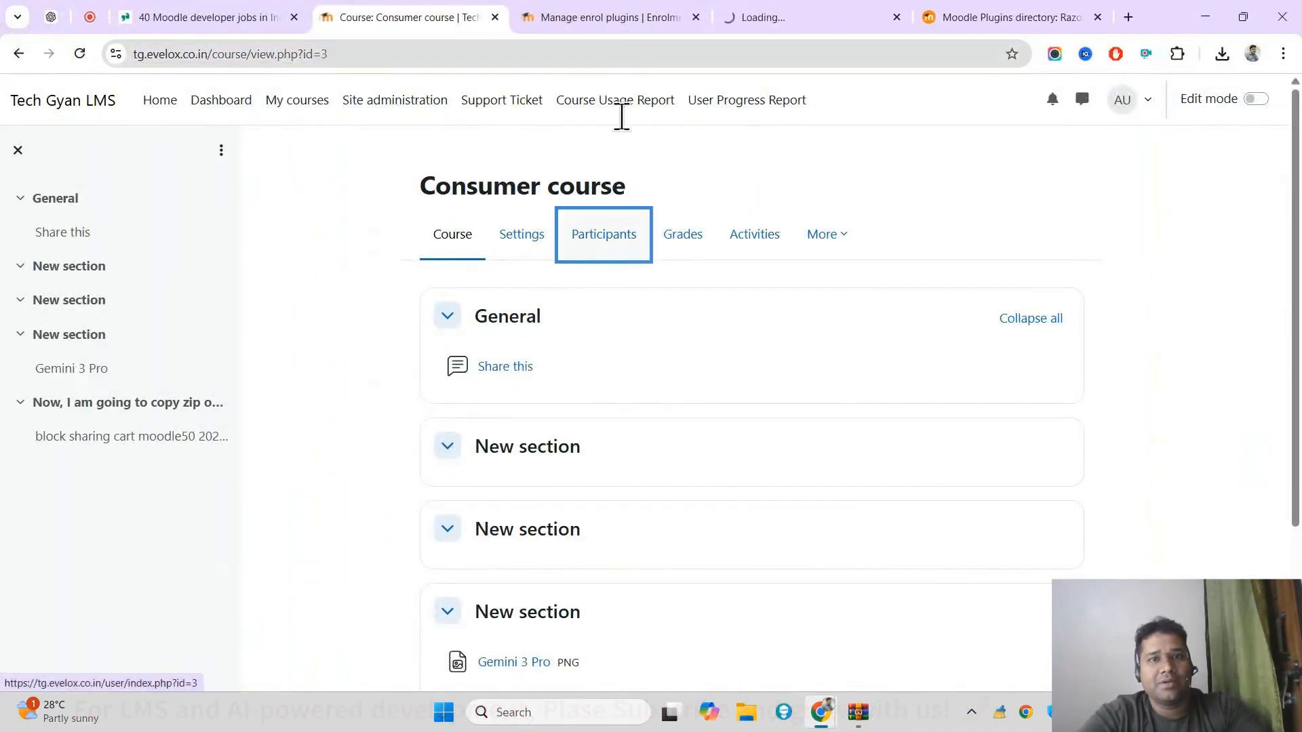
click(806, 16)
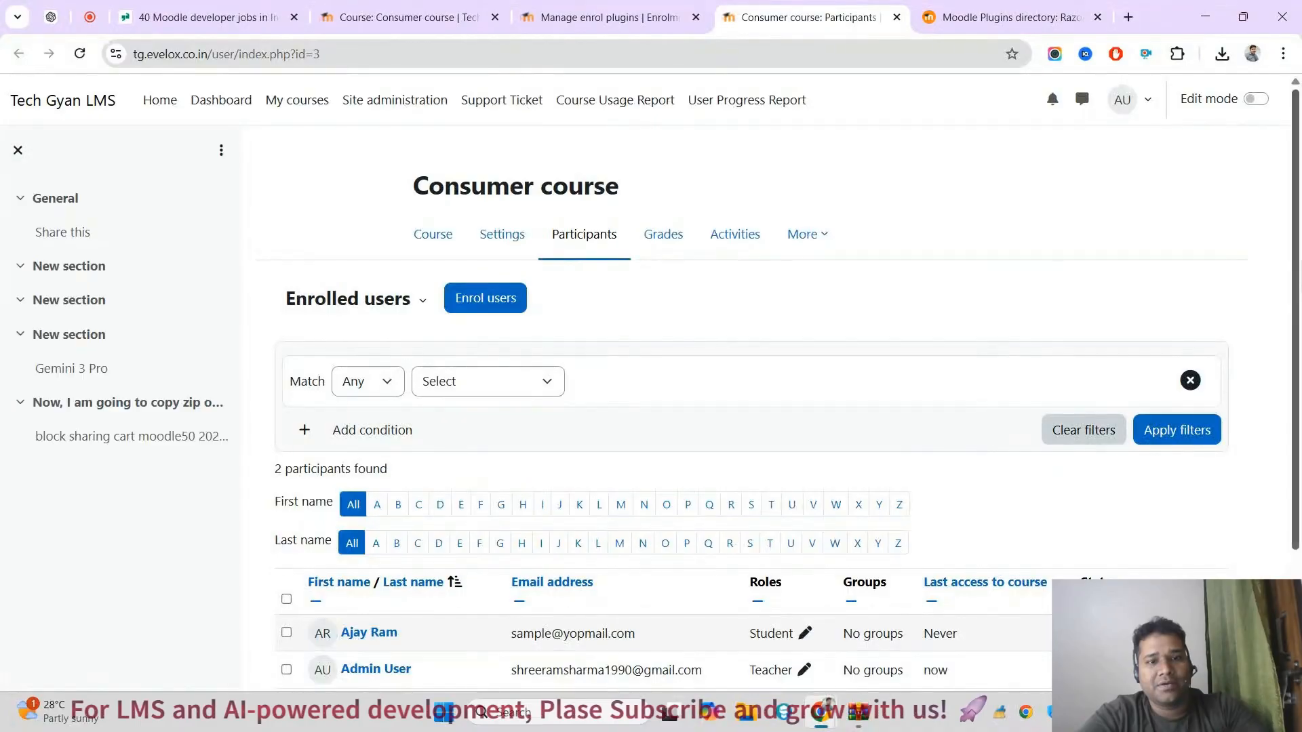
scroll(1080, 84, down, 2)
key(alt+Tab)
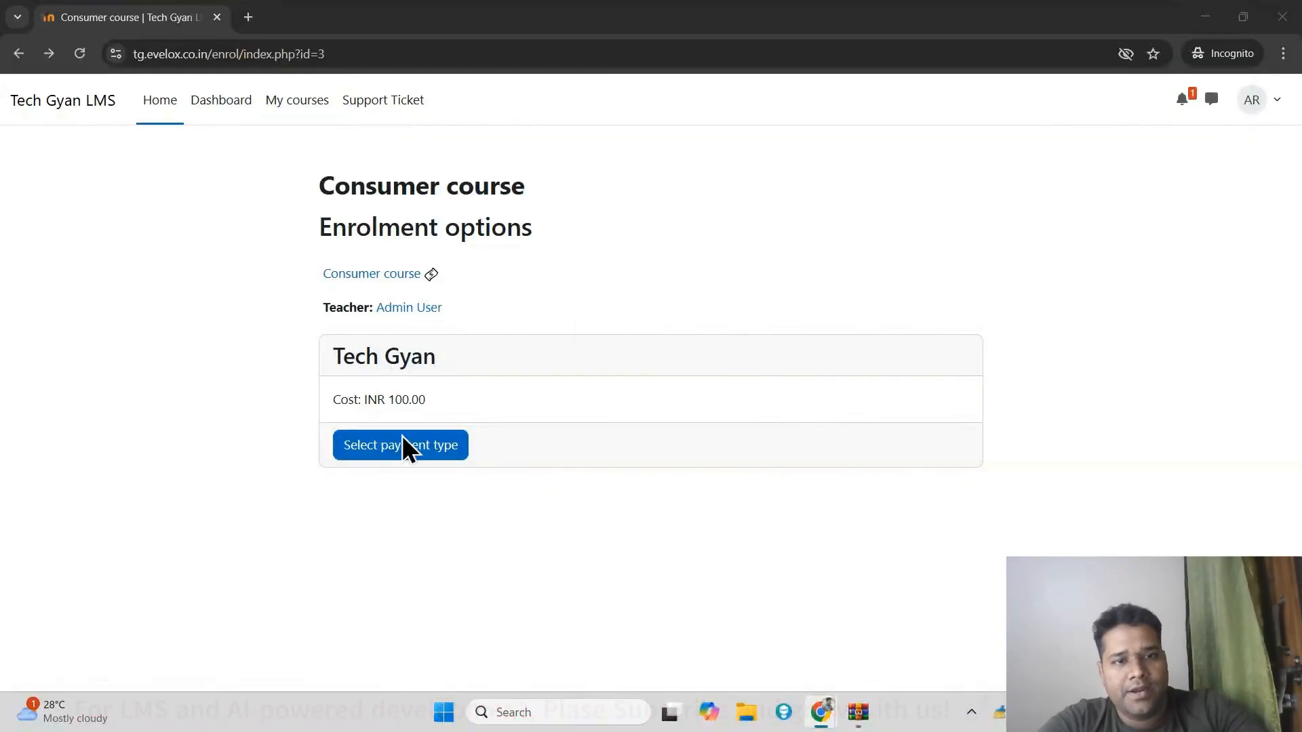
Step: As the student, select Razorpay as the payment type for the Consumer course and proceed to the checkout
click(445, 453)
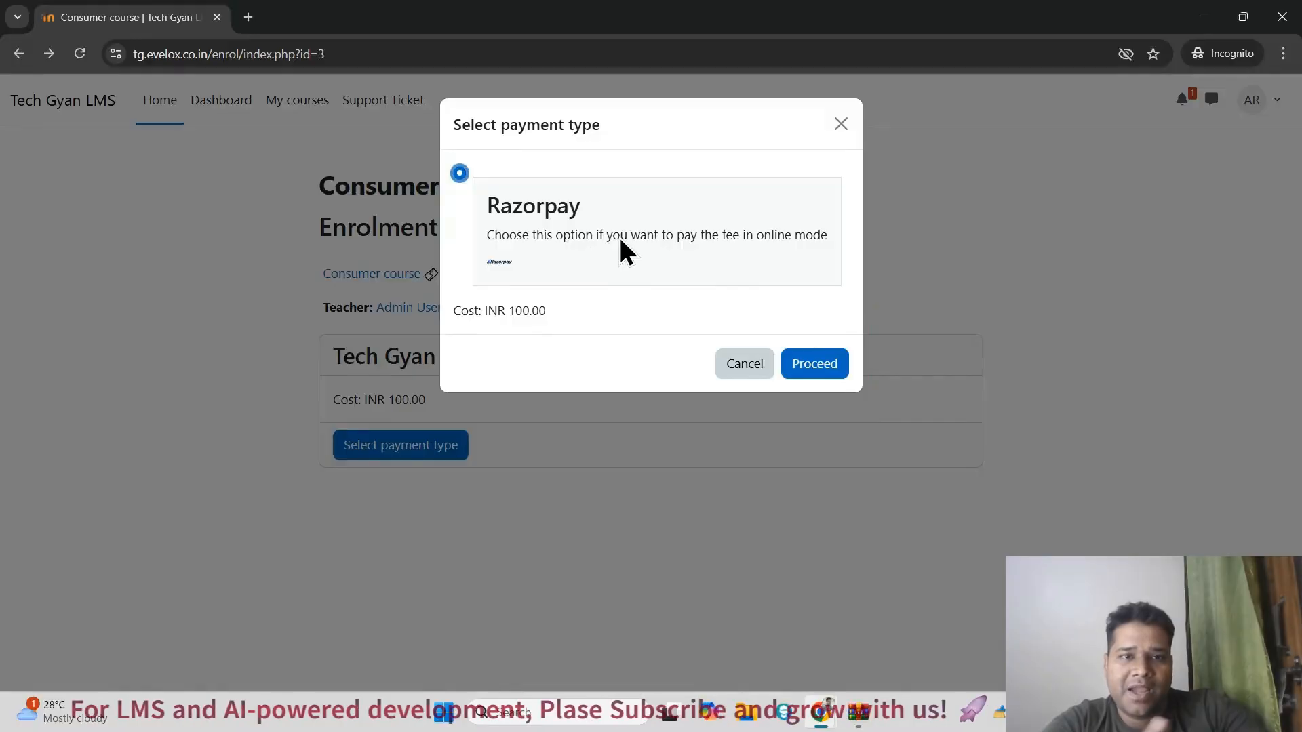
triple_click(629, 305)
click(628, 305)
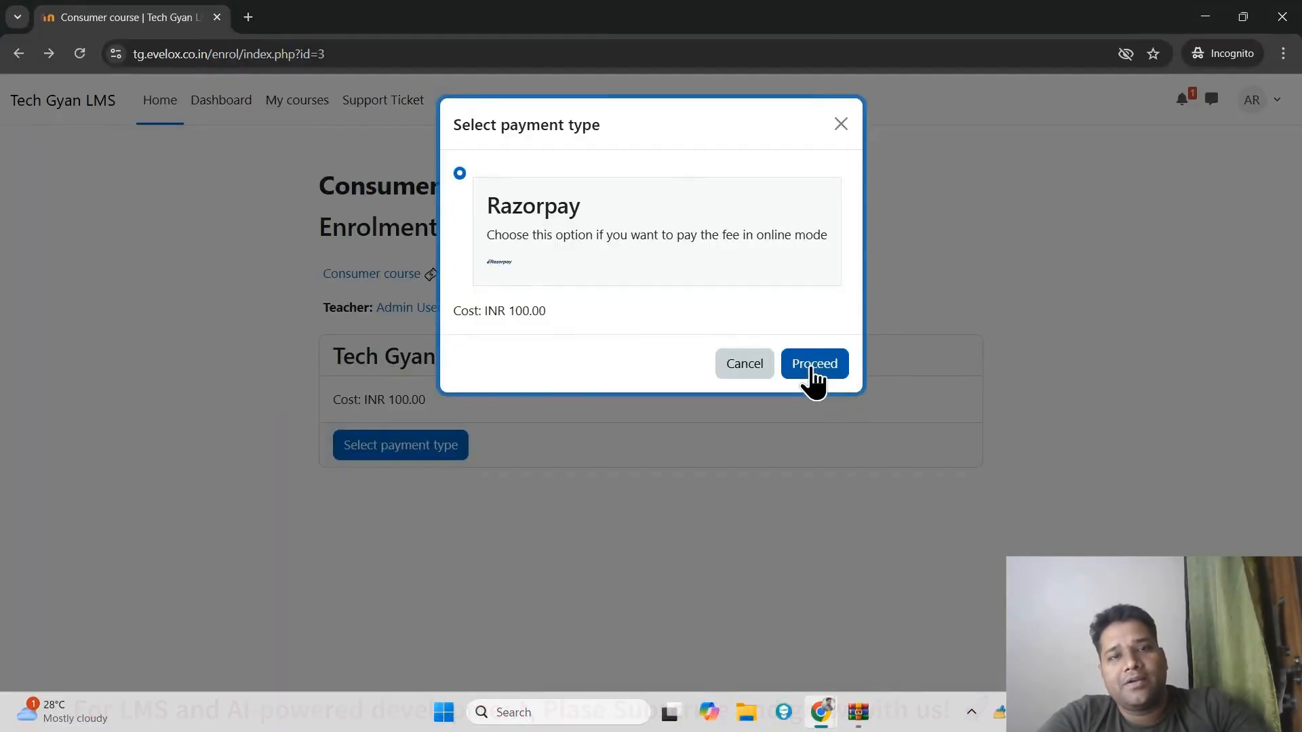
click(562, 224)
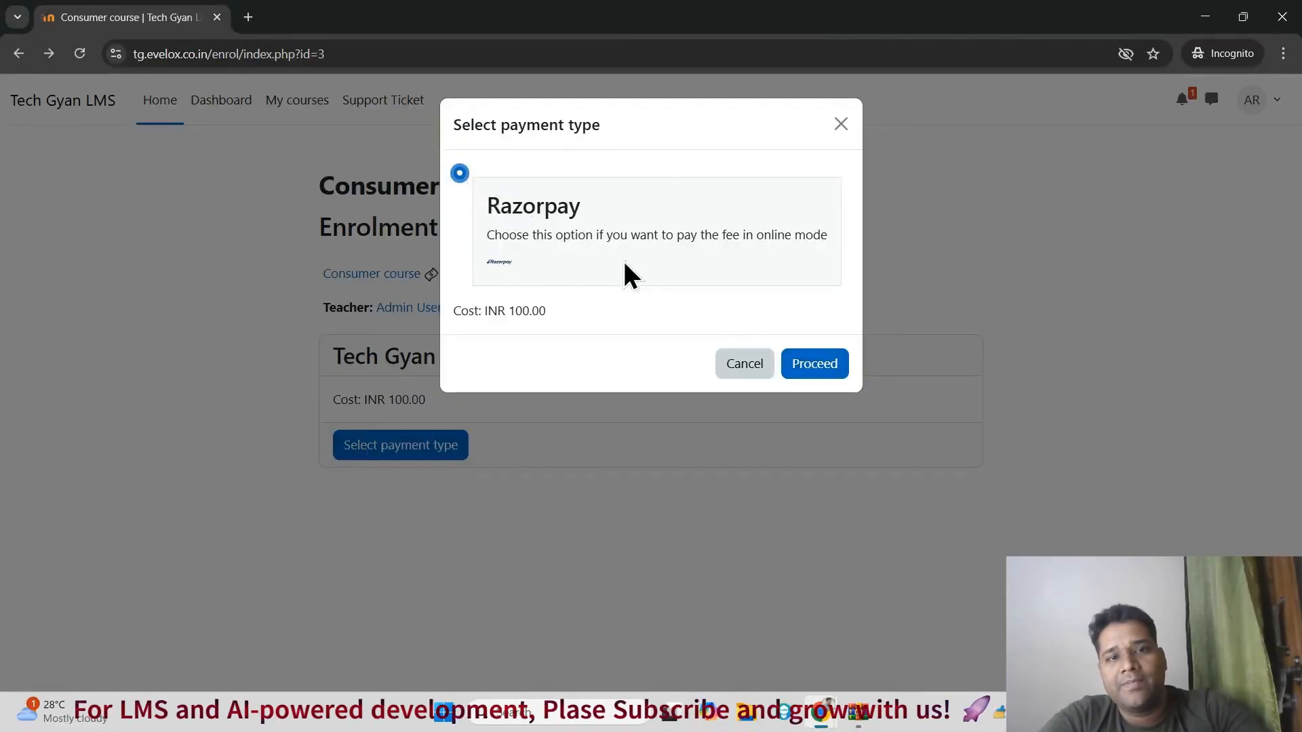
click(818, 373)
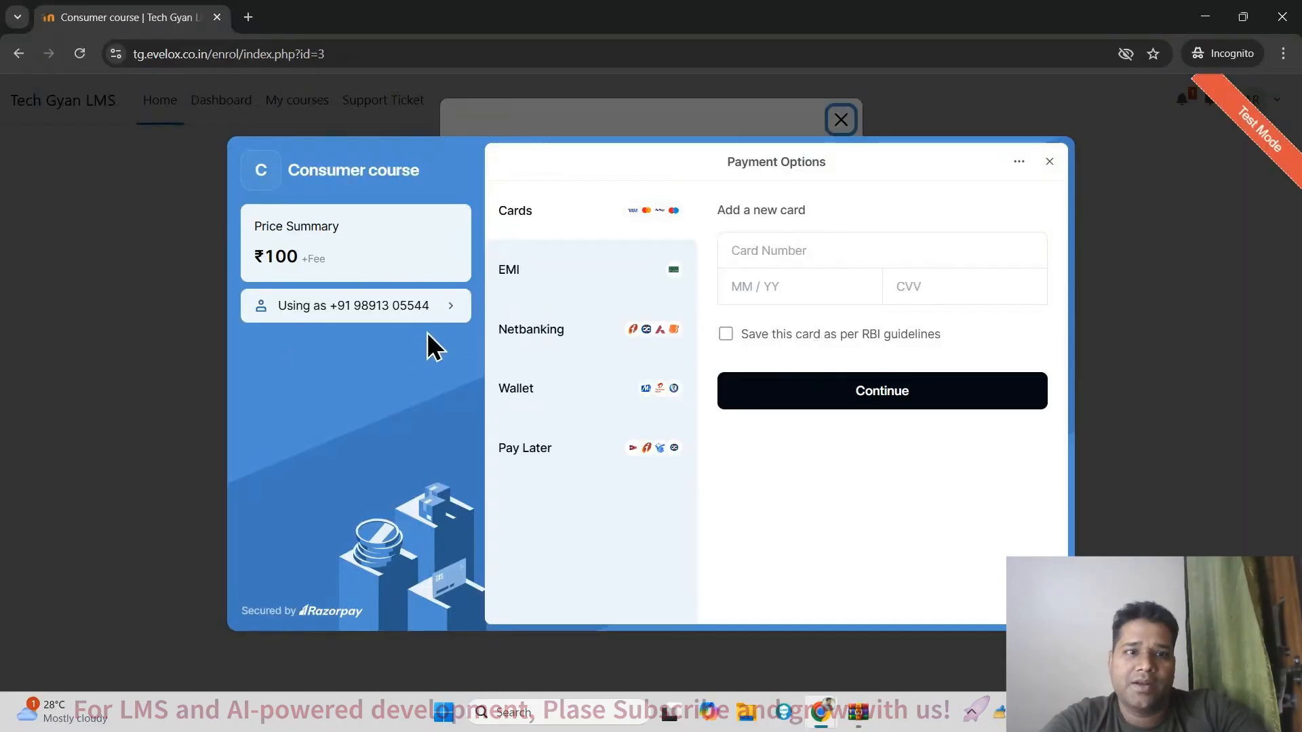
Step: Replace the mobile number in the checkout's contact details with another valid mobile number and continue
click(450, 311)
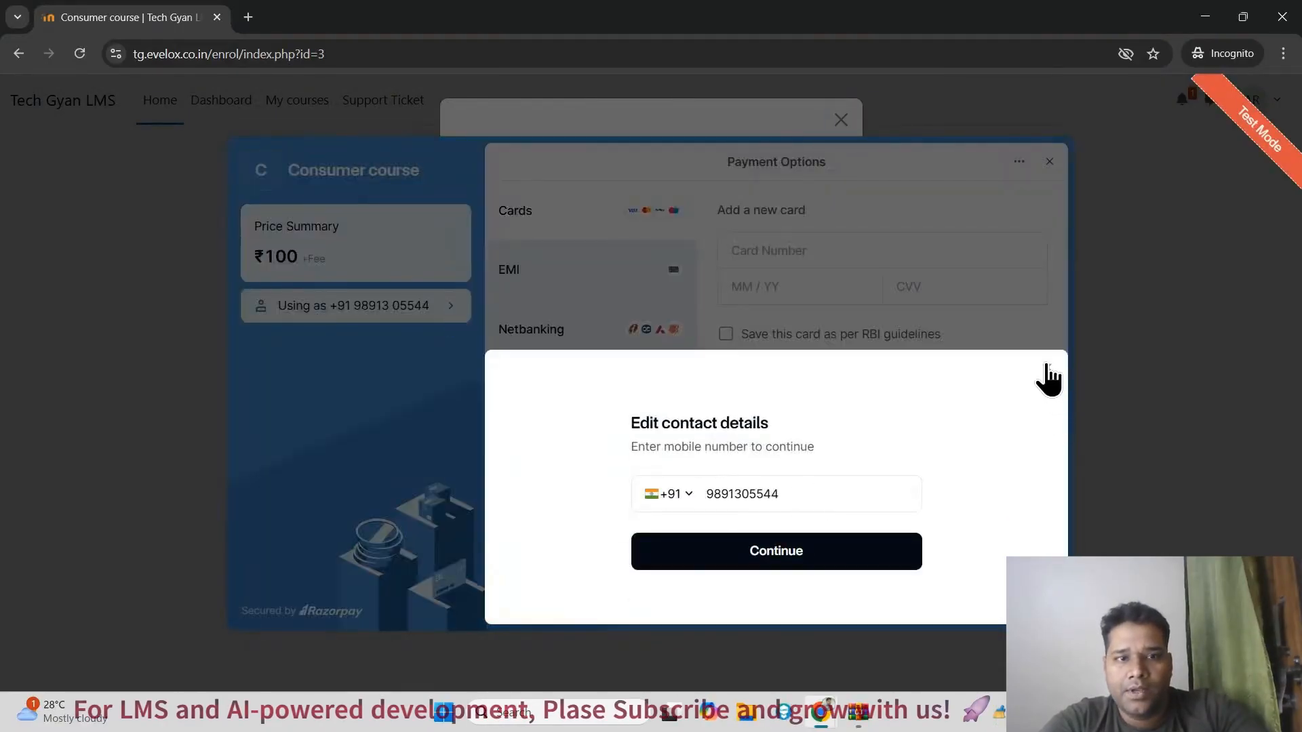
click(1048, 368)
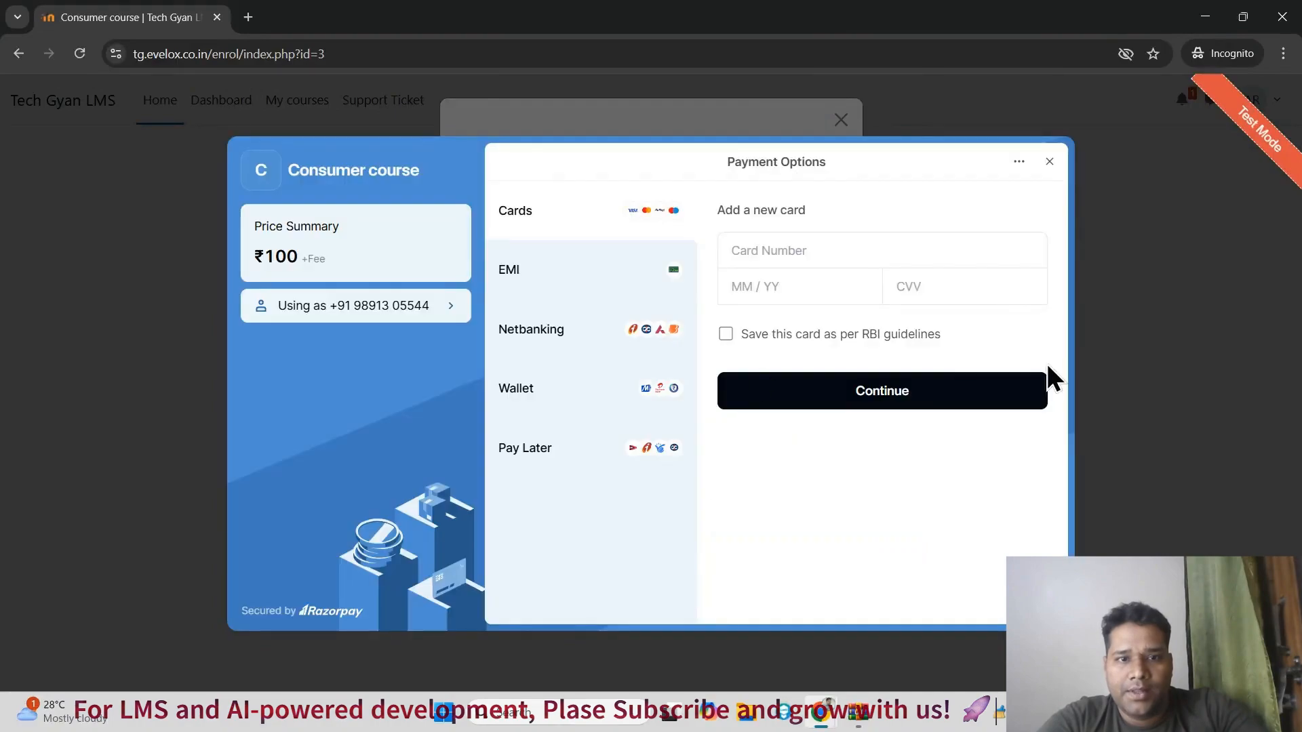
click(452, 314)
double_click(875, 494)
key(BackSpace)
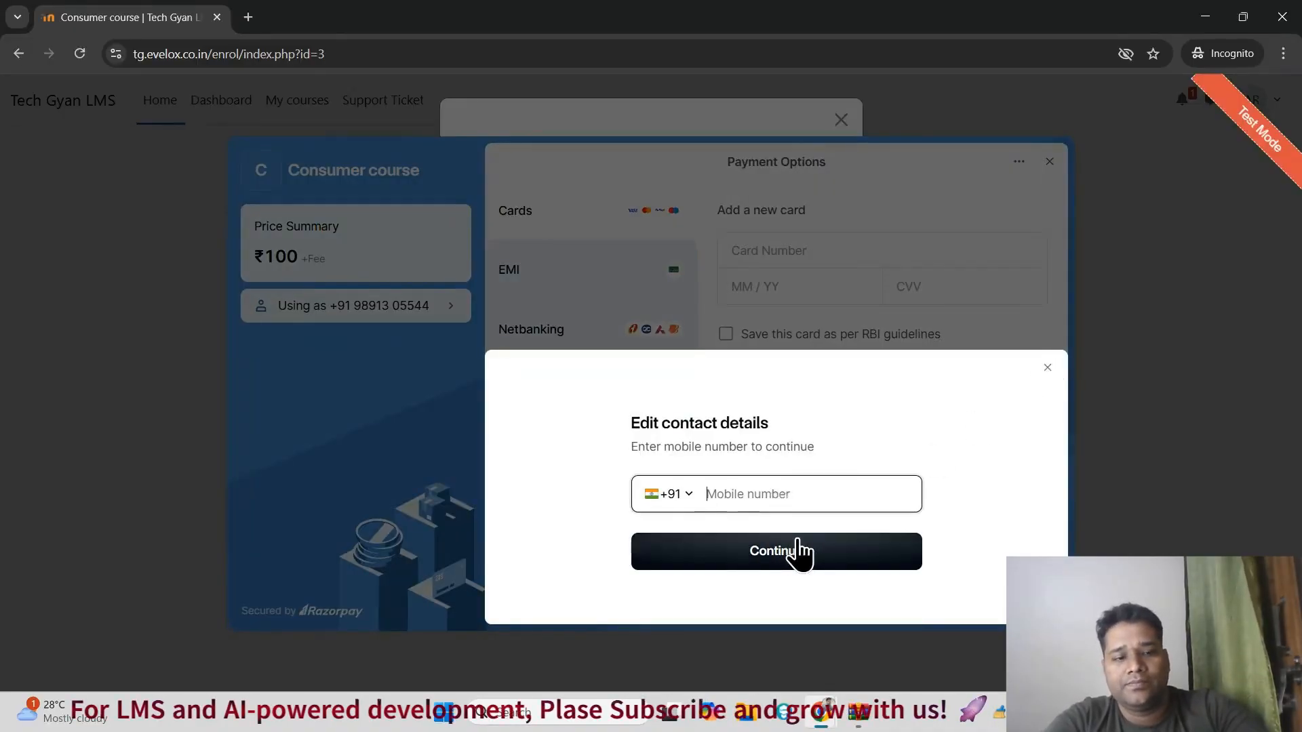
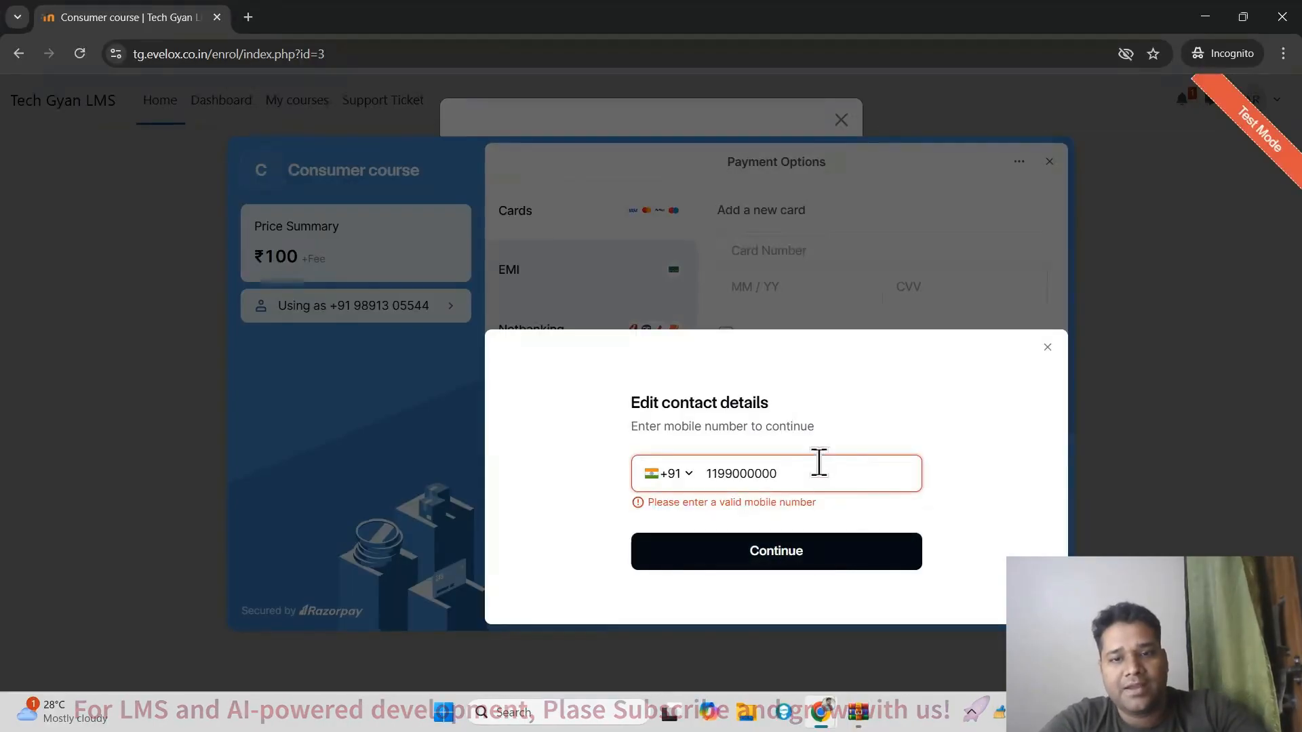
double_click(819, 471)
text(8)
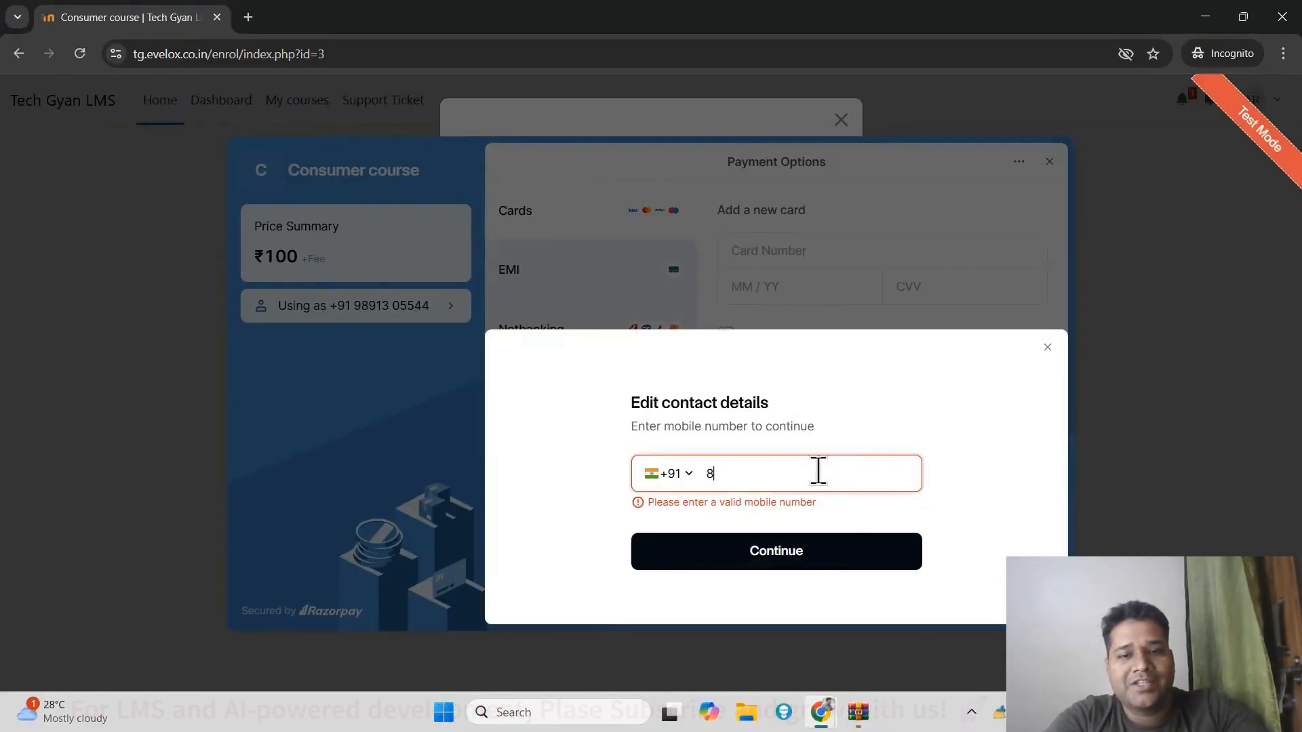
key(BackSpace)
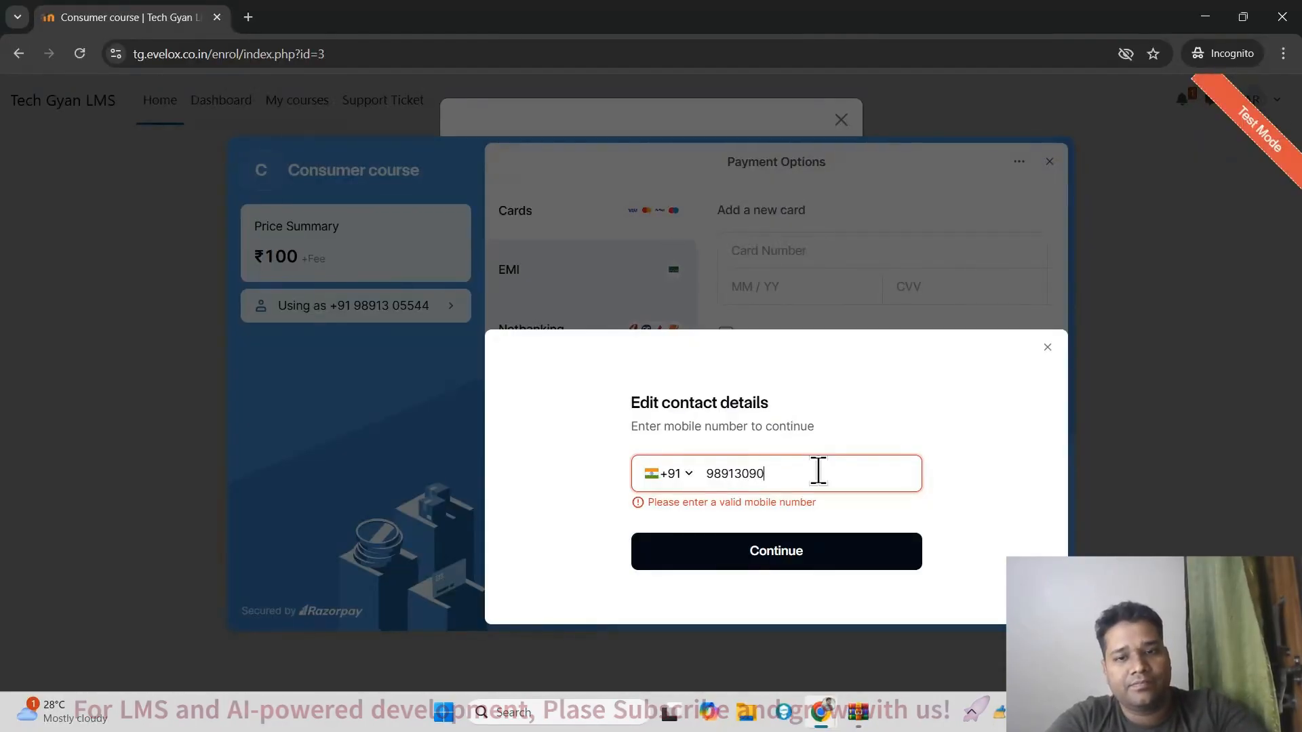
key(Return)
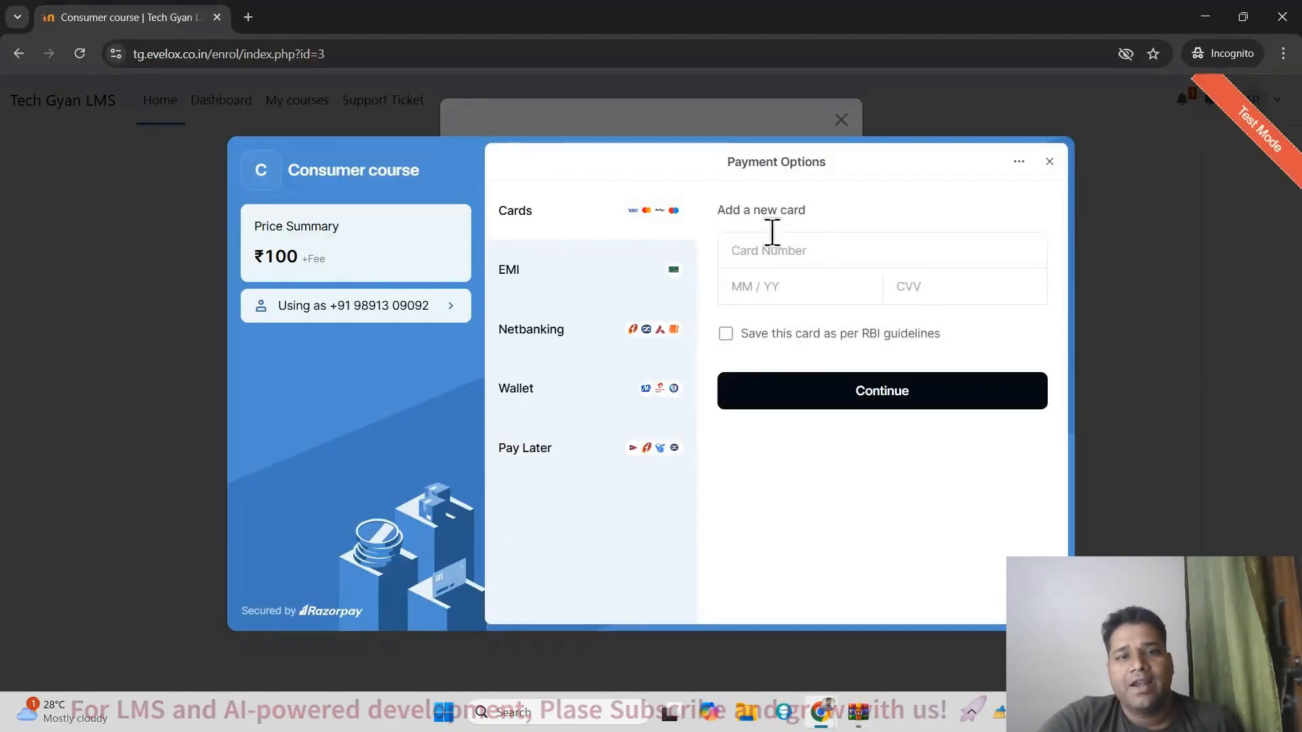
Step: Examine the EMI payment choices, including the providers under Cardless and Others, and return to the payment options
click(582, 291)
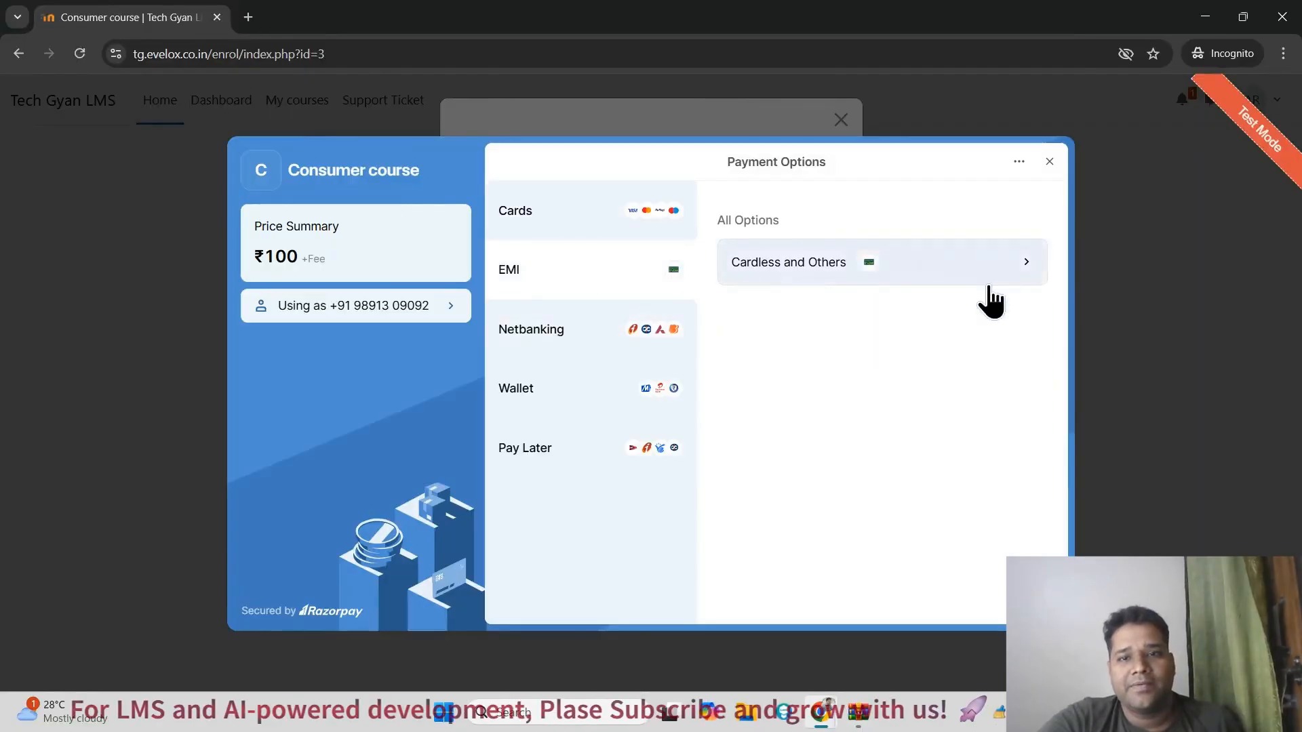
click(1025, 266)
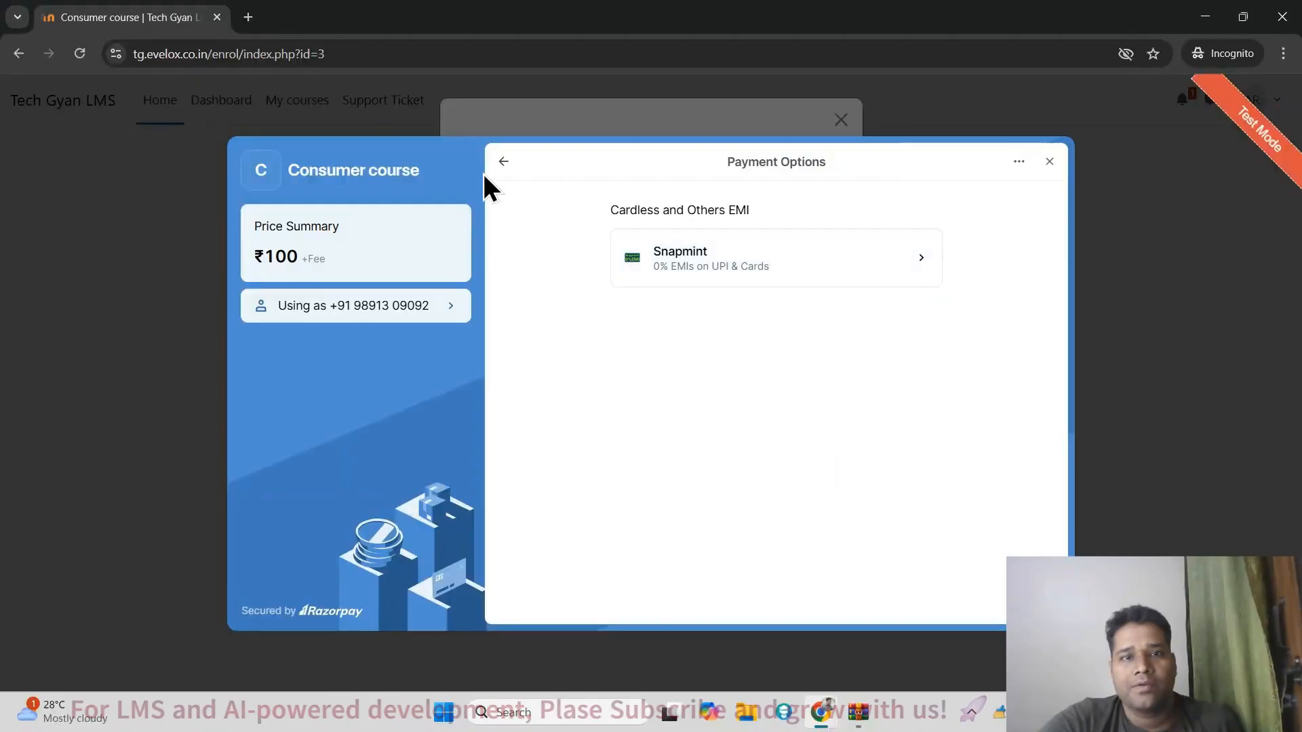
click(507, 164)
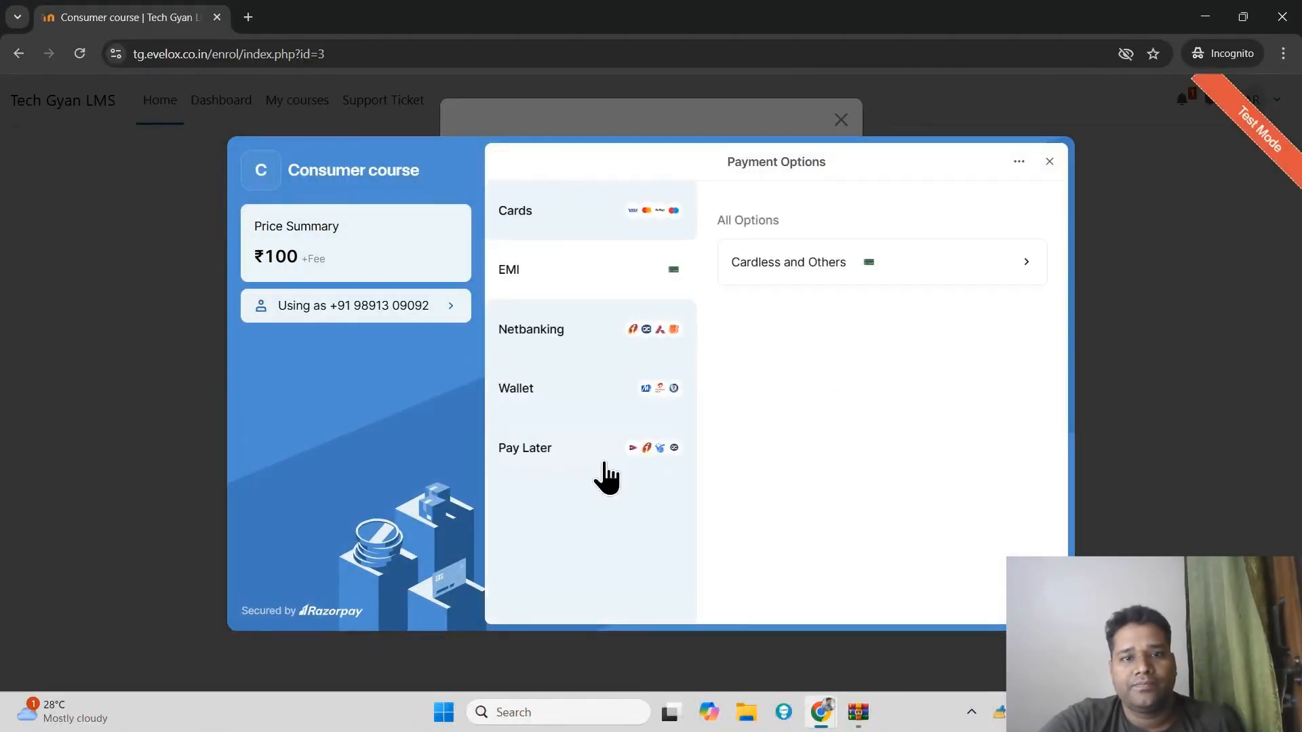
Step: Search the netbanking banks for "bank" and view the fee breakup for Bank of Baroda - Retail Banking without paying
click(563, 352)
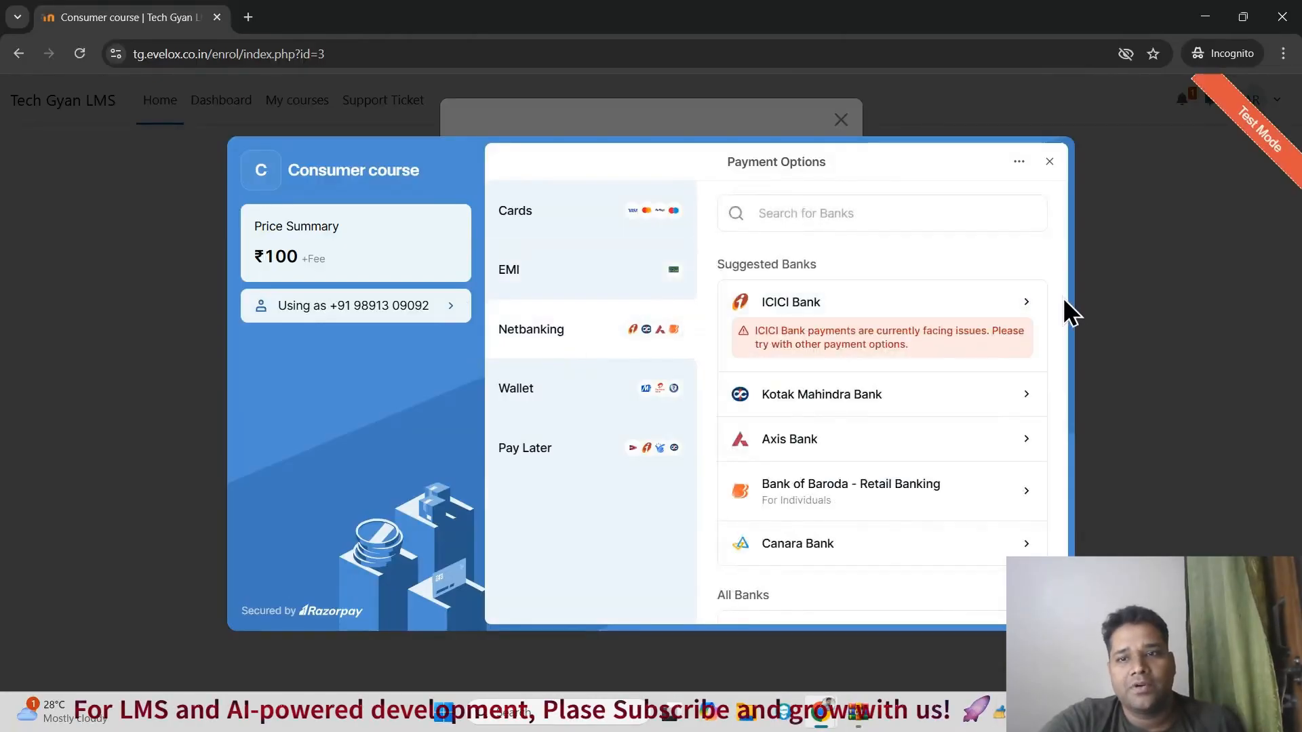
click(827, 215)
text(bank)
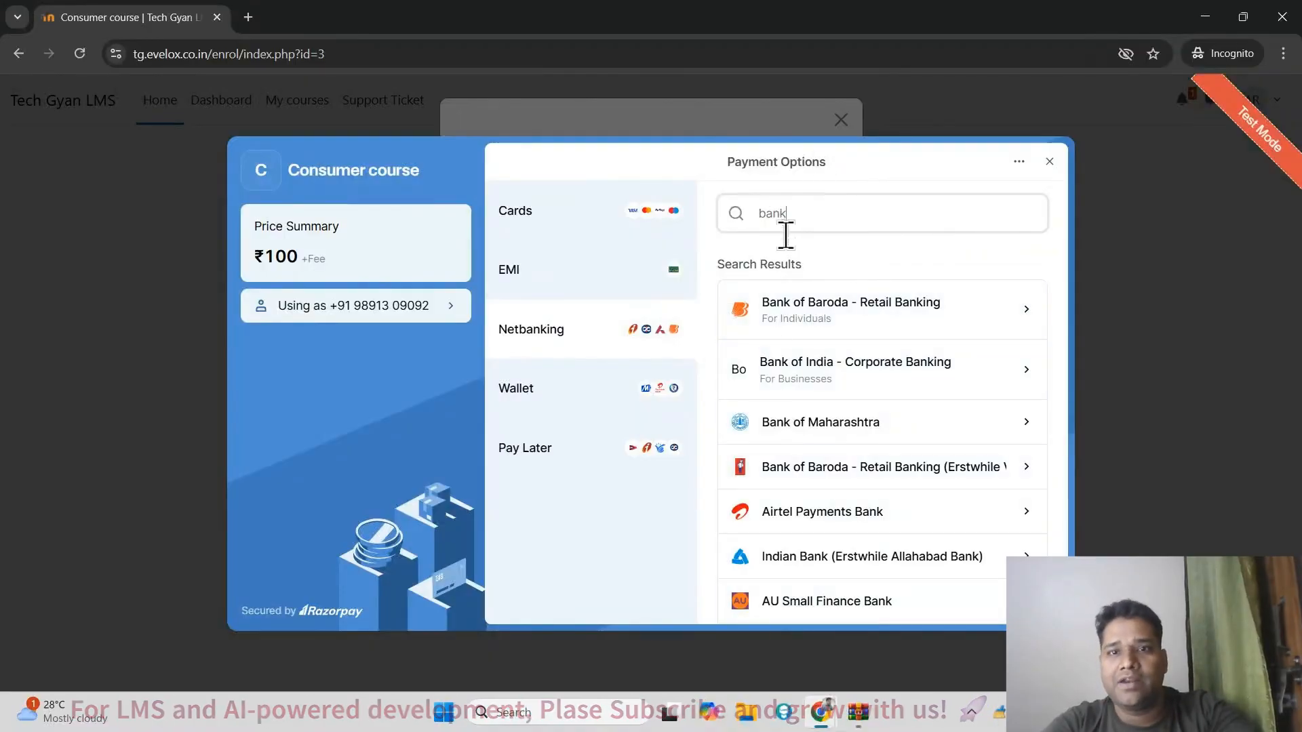
click(860, 305)
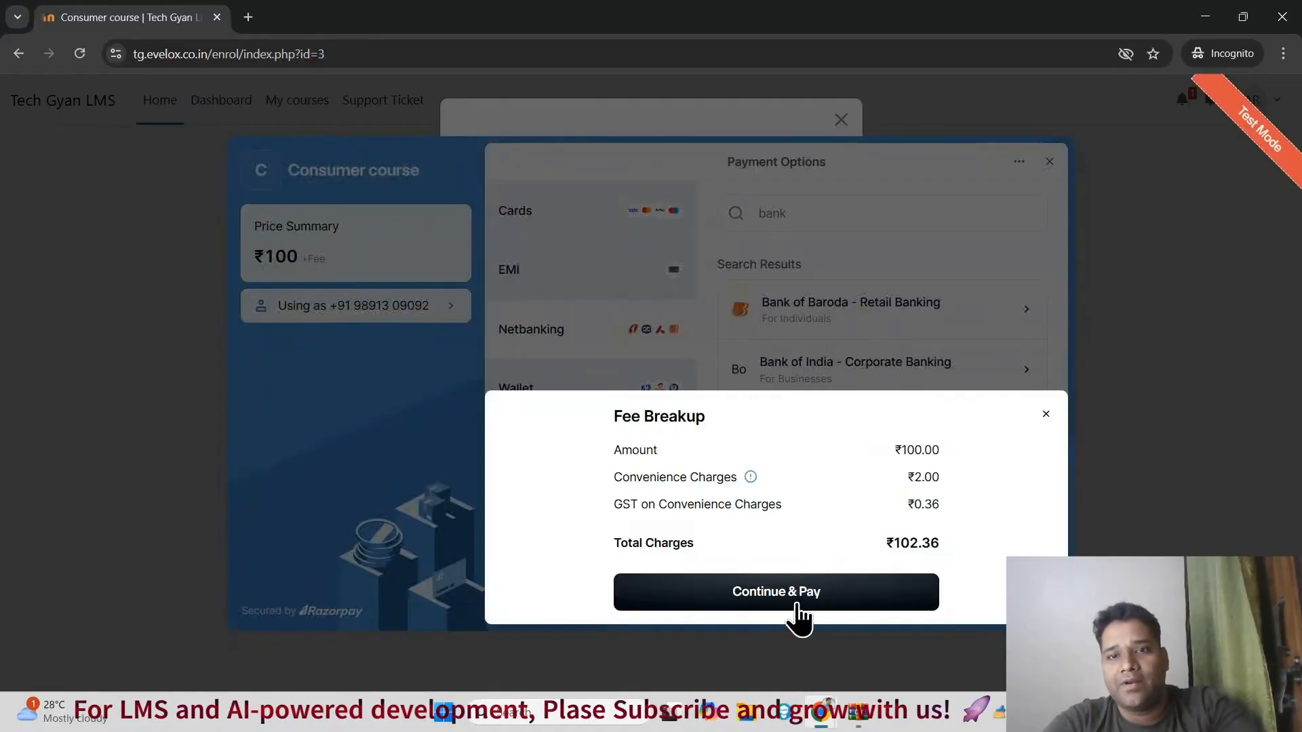
click(1046, 414)
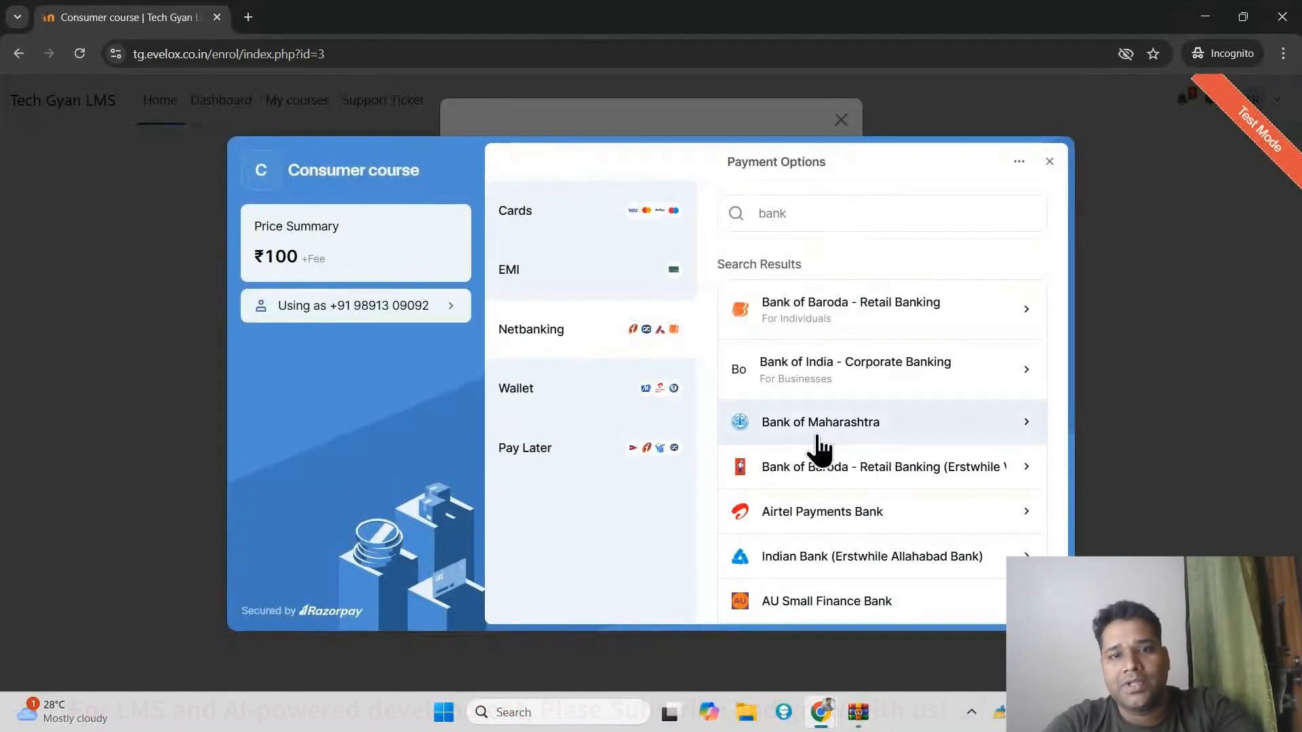
Step: Review the Wallet and Pay Later providers and begin exiting the Razorpay checkout
click(549, 403)
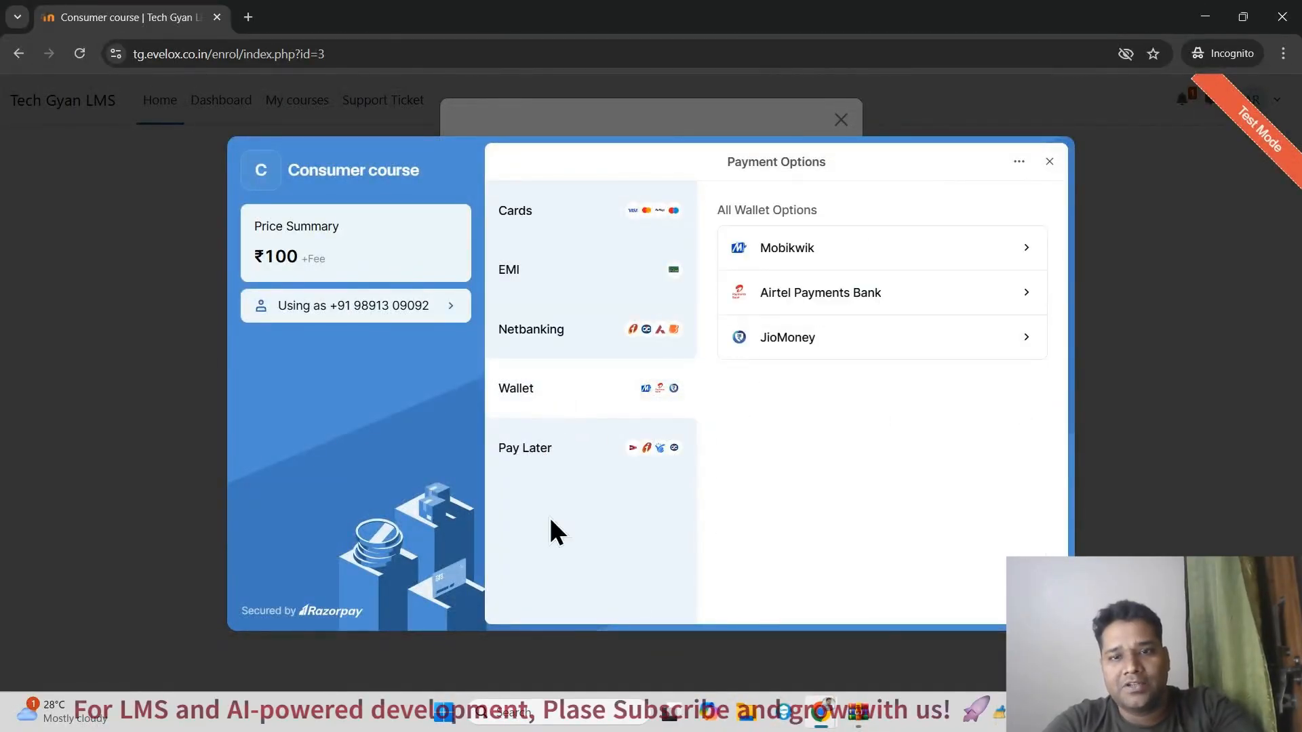
click(596, 454)
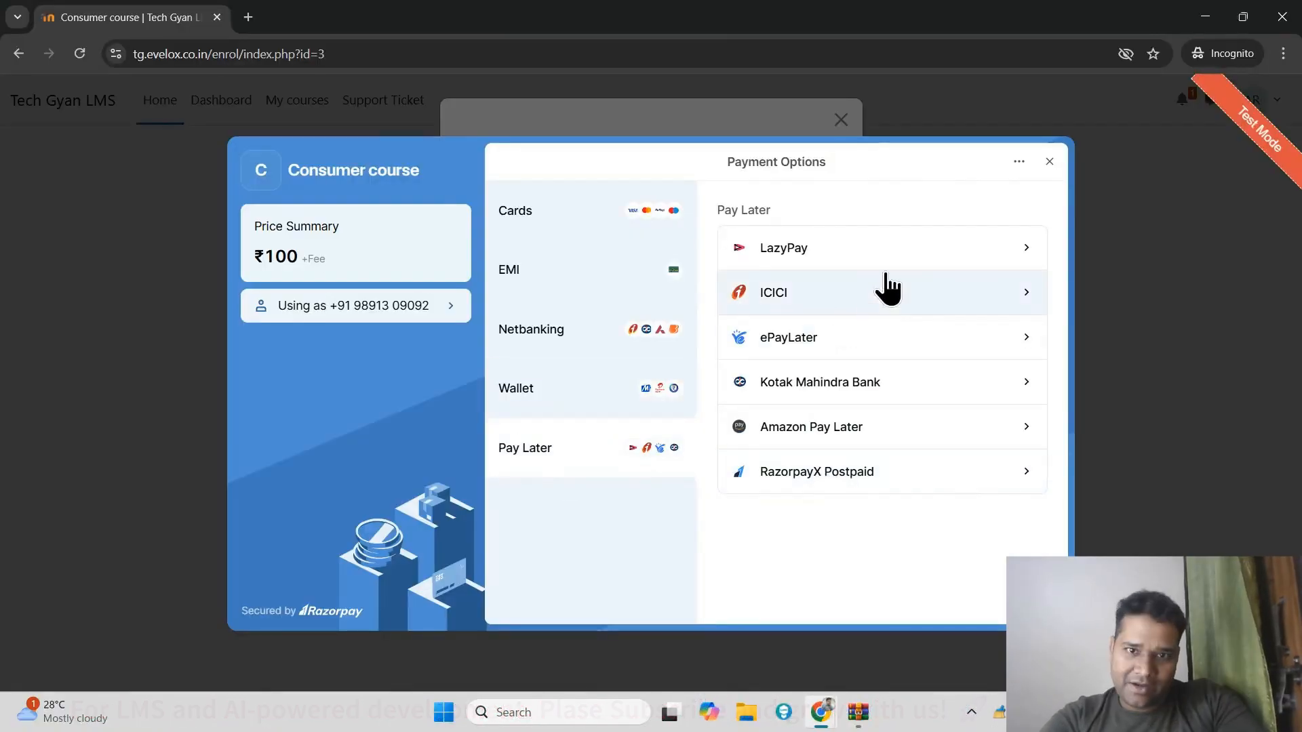
click(1048, 163)
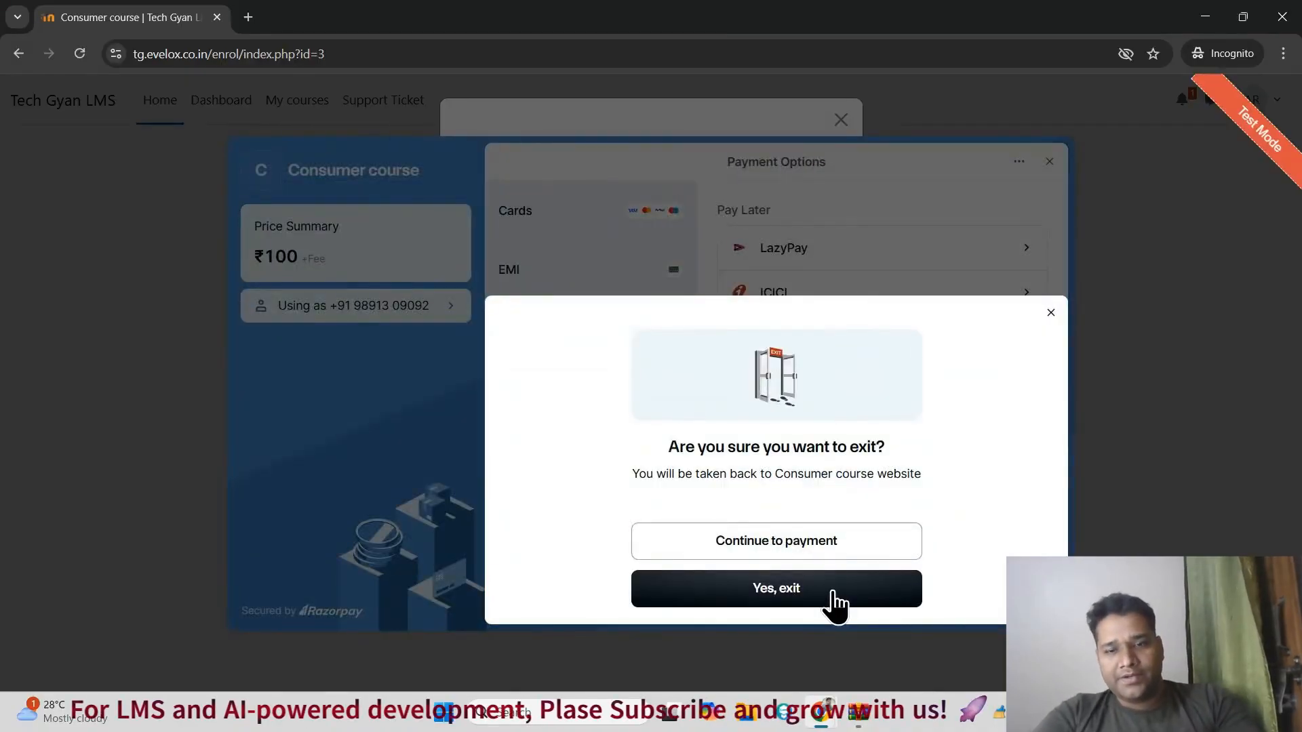